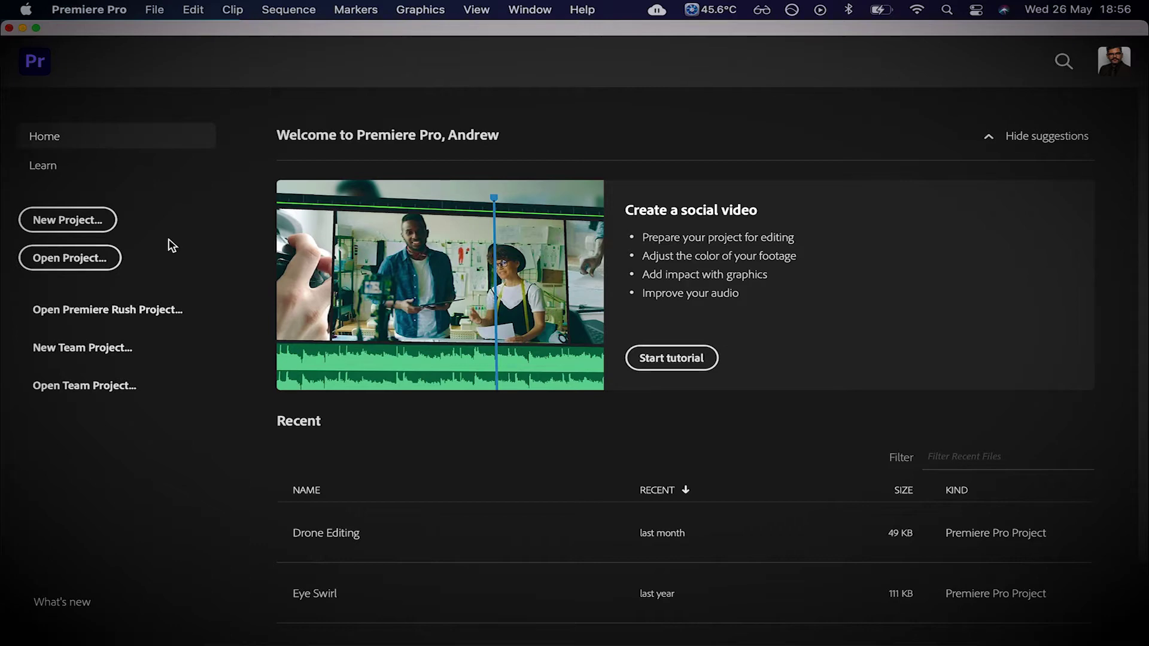
# - Start a new project and set its location to Google Drive's Teaching & Learning/Teaching Resources/TEMPLATES/Movie Trailer Premiere Template folder
pyautogui.click(78, 219)
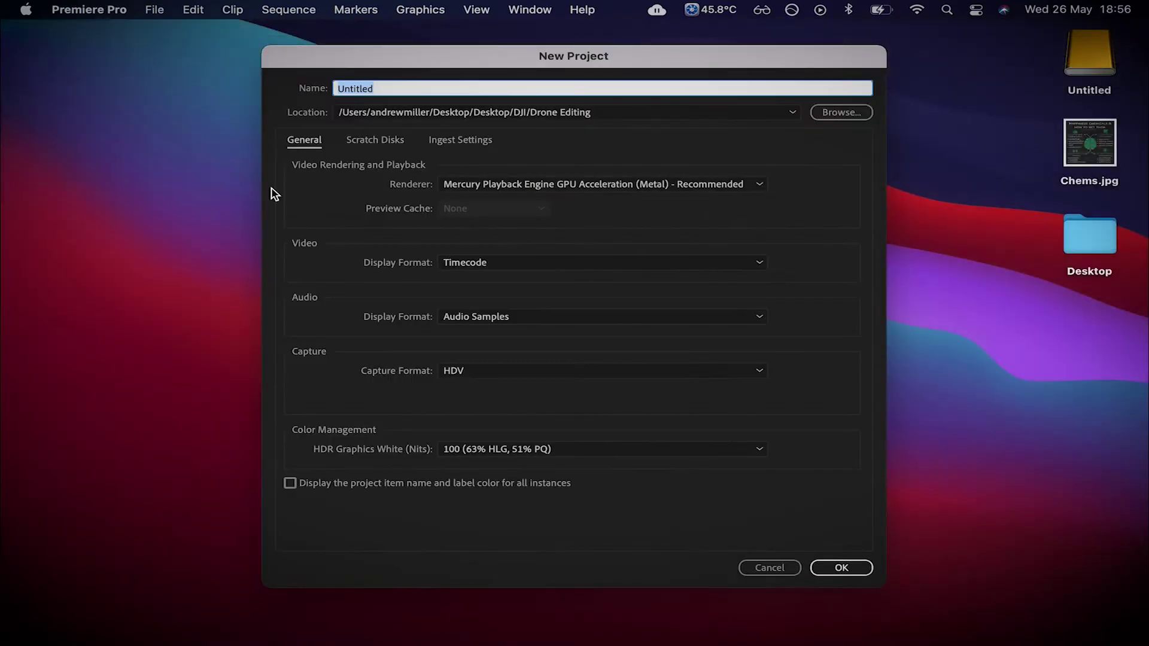
pyautogui.click(847, 111)
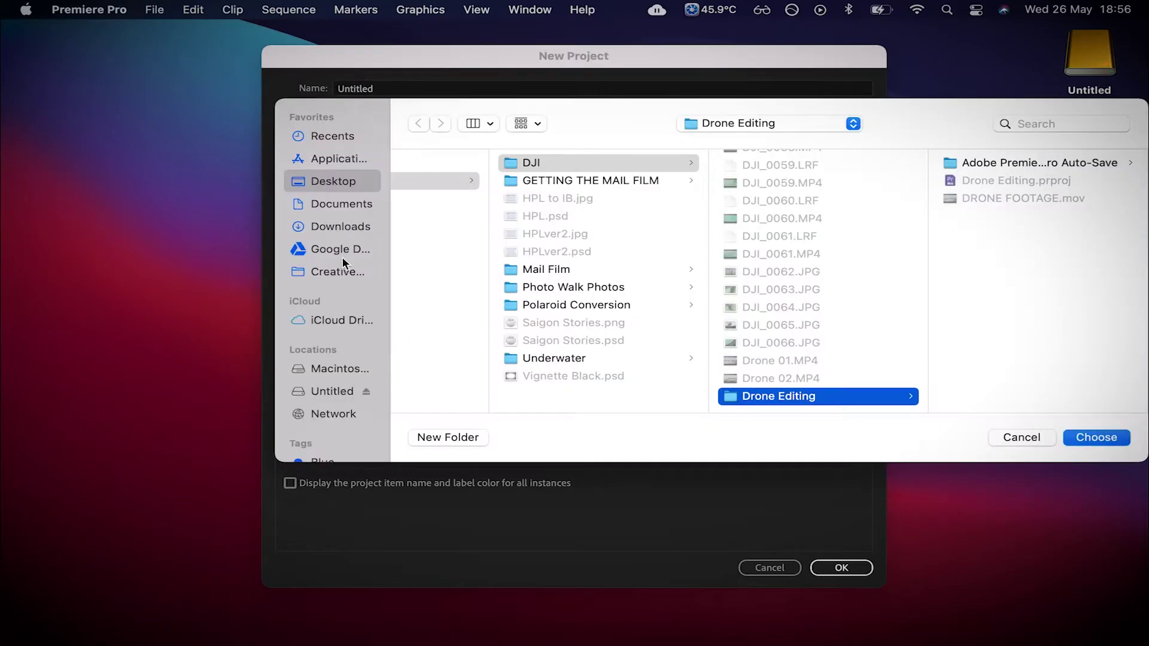
pyautogui.click(343, 257)
pyautogui.click(464, 198)
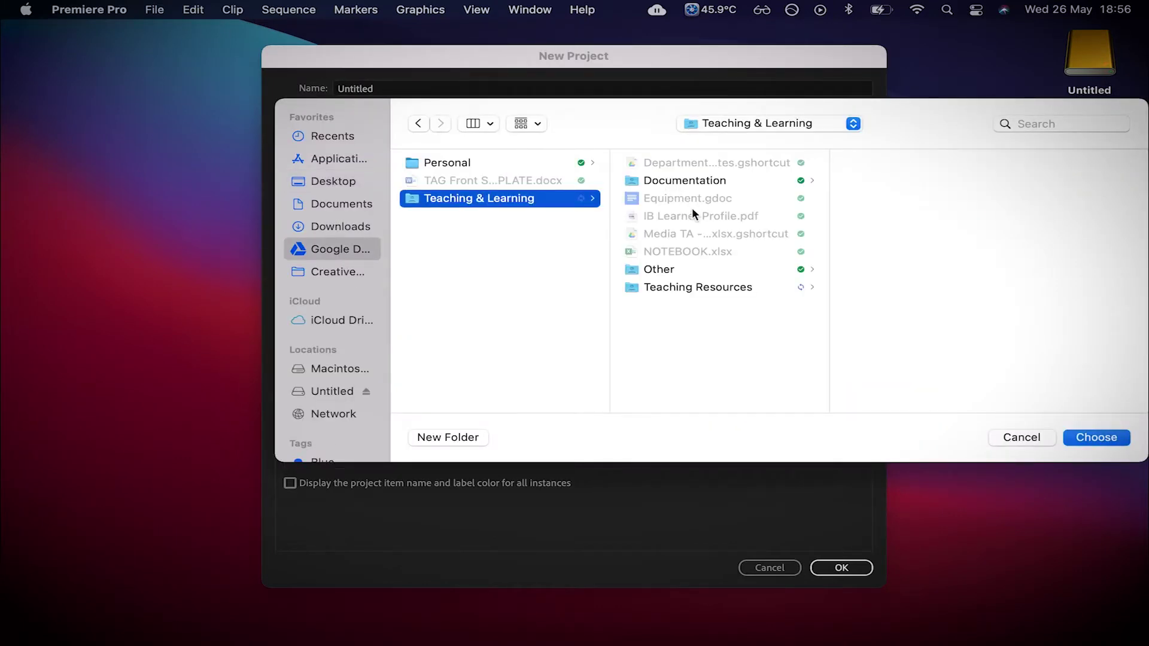
pyautogui.click(682, 288)
pyautogui.scroll(-3, 940, 293)
pyautogui.scroll(-15, 937, 303)
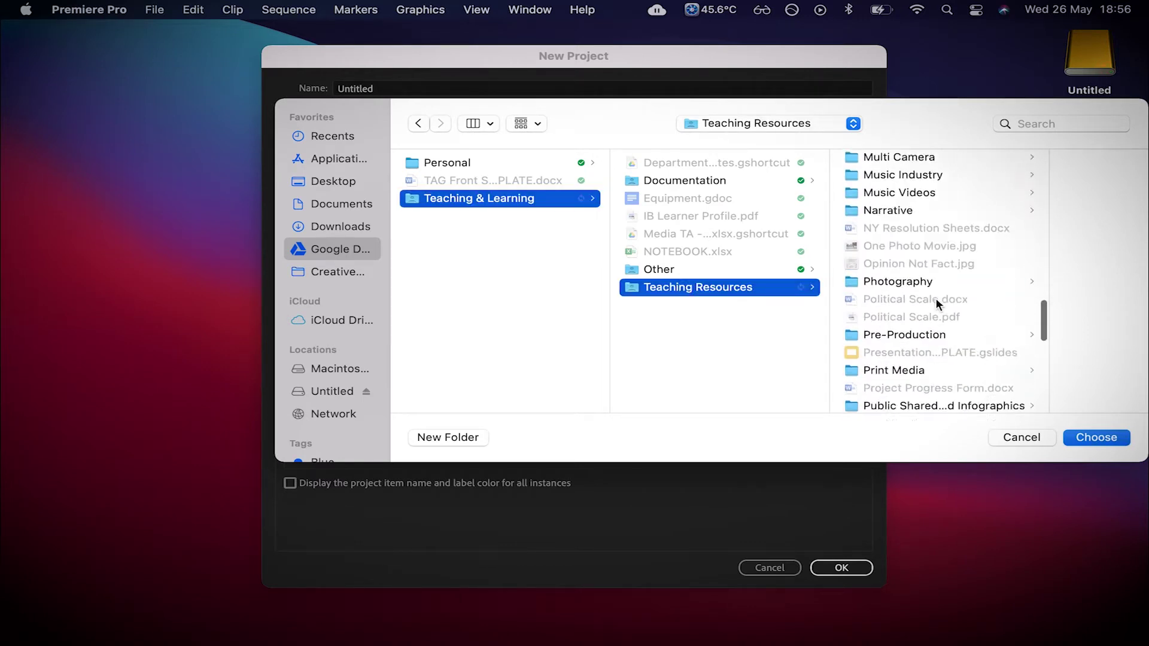
pyautogui.scroll(-10, 937, 303)
pyautogui.click(920, 290)
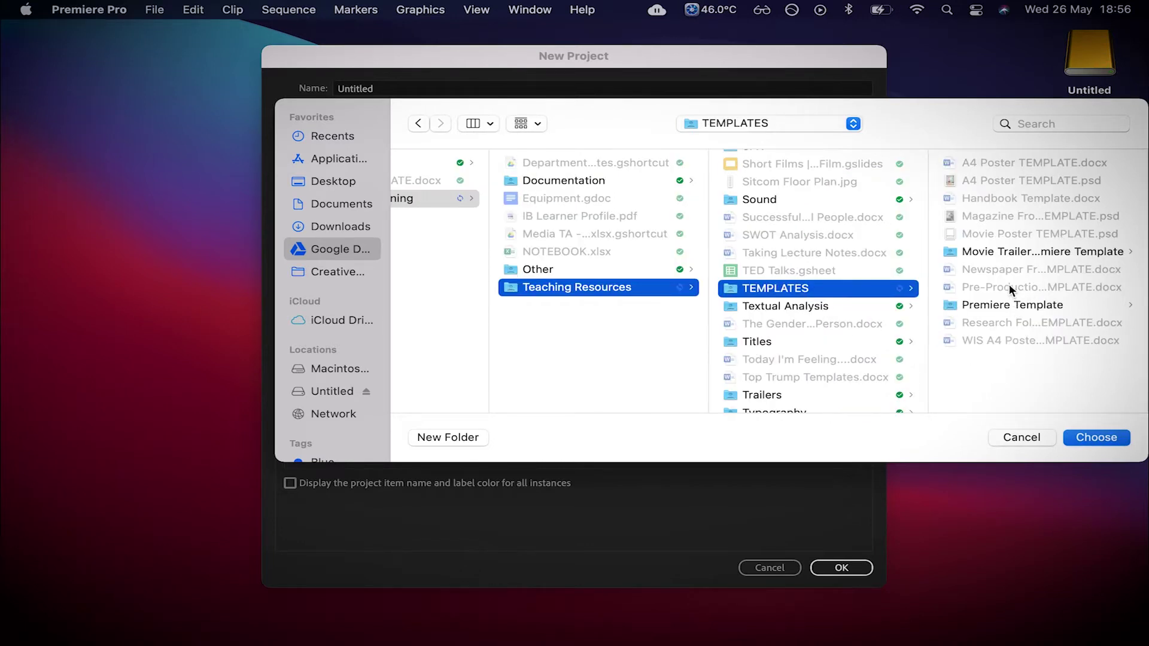
pyautogui.click(1022, 247)
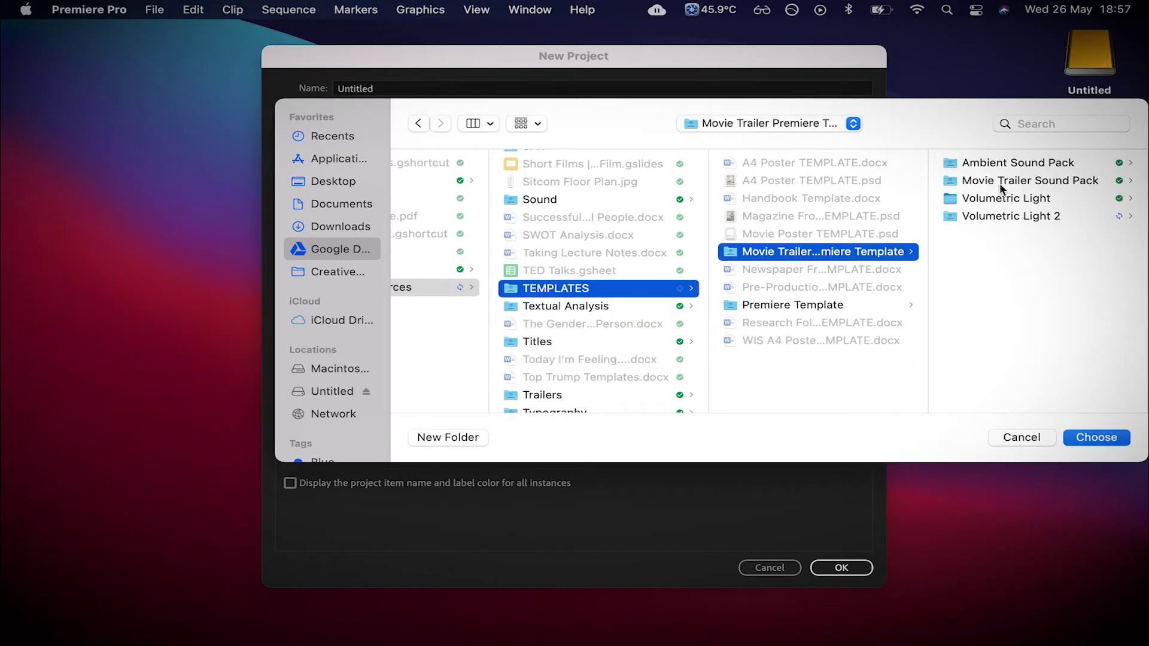
pyautogui.click(1093, 427)
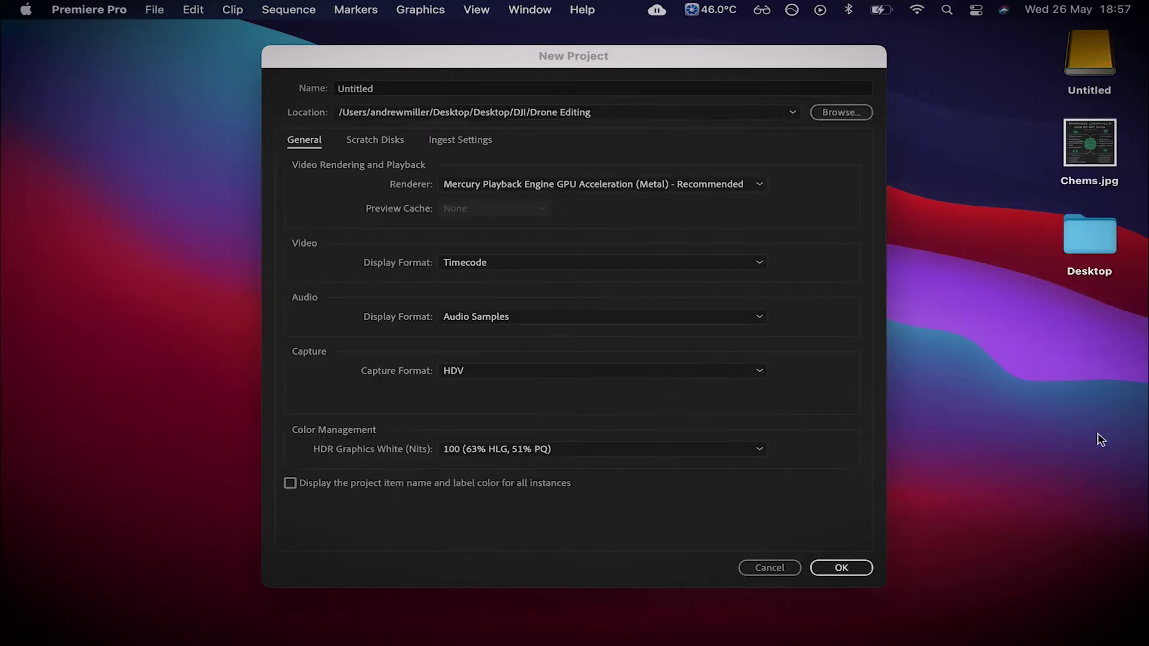
# - Name the project Movie Trailer Template and create it
pyautogui.click(385, 89)
pyautogui.press('super+a')
pyautogui.write('M')
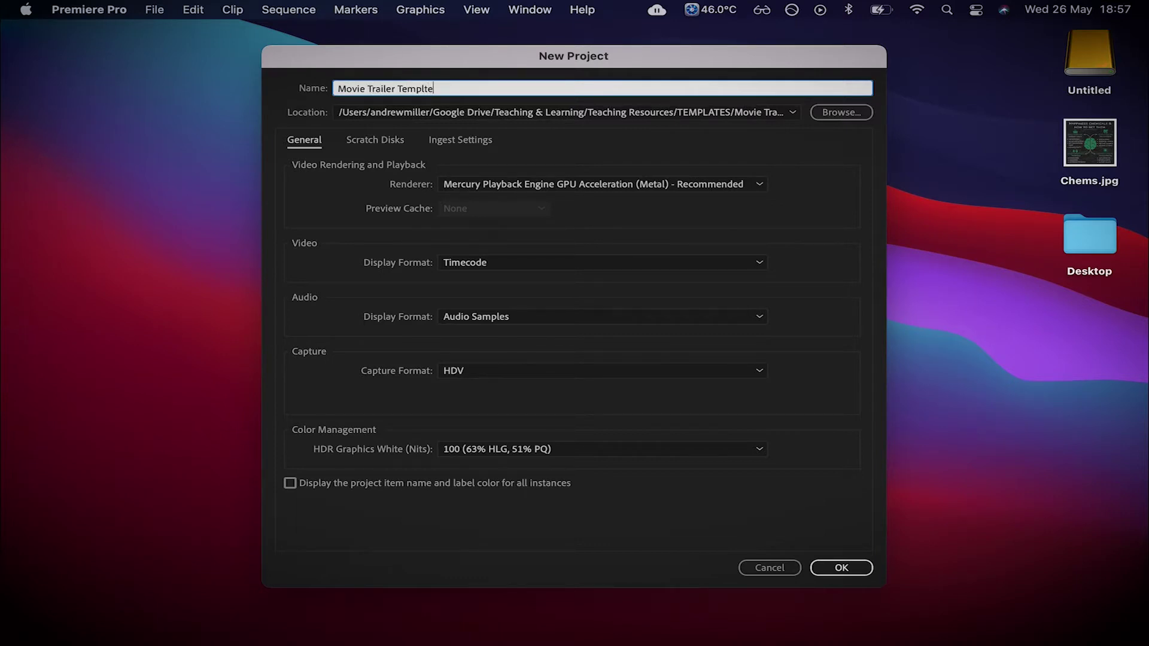
pyautogui.write('la')
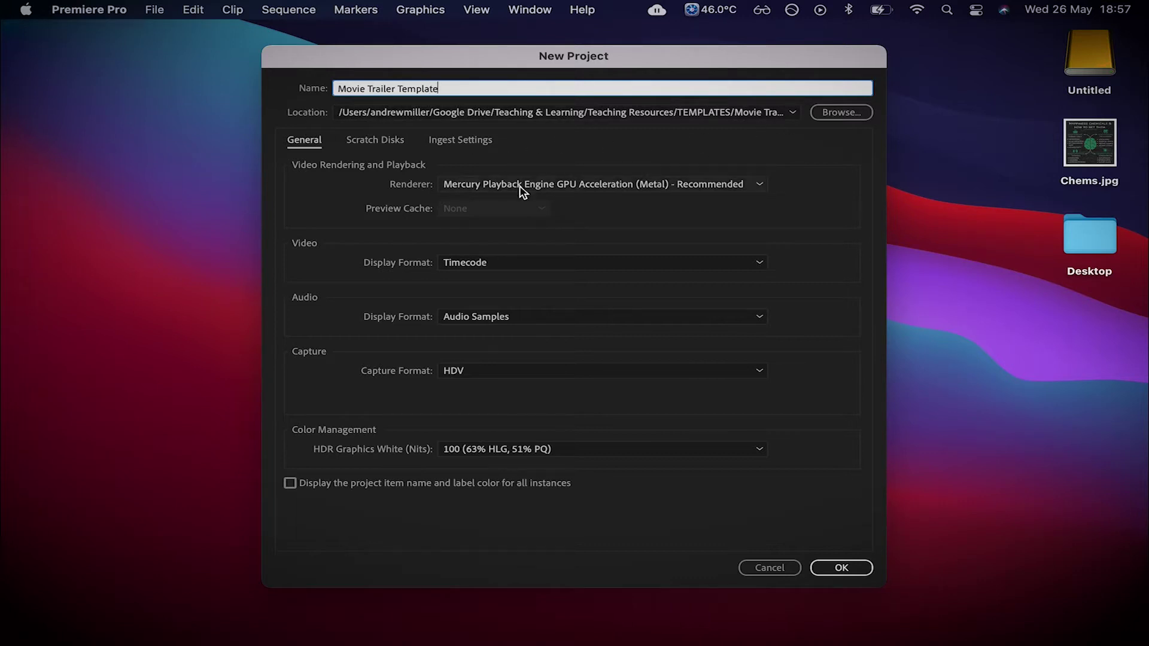
pyautogui.click(862, 564)
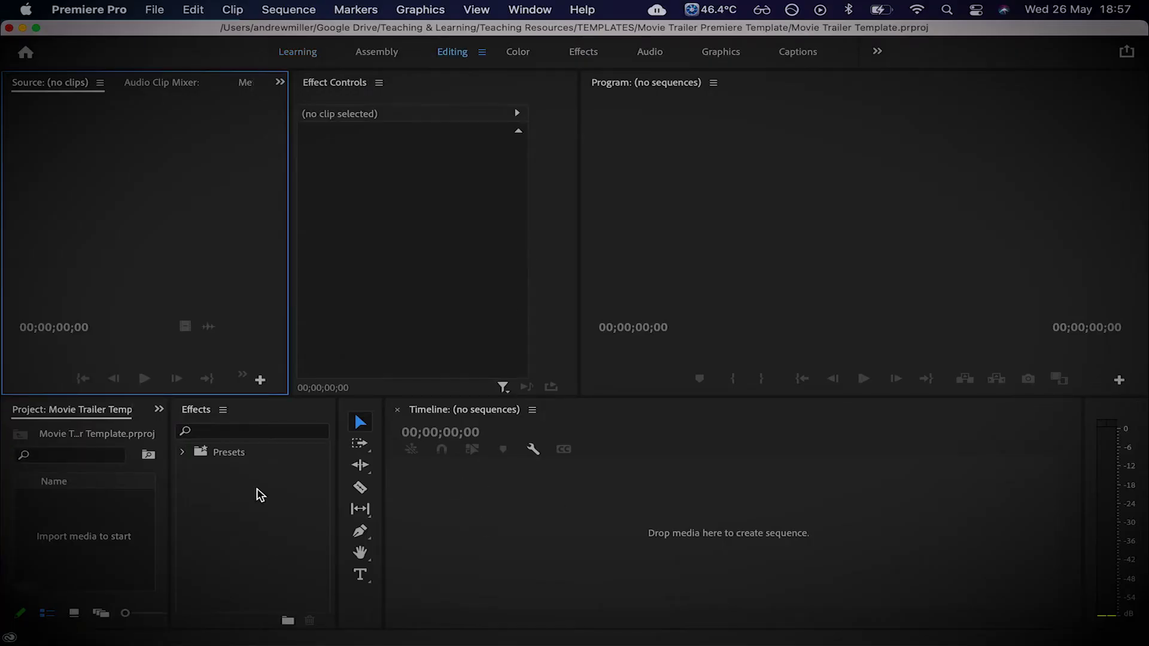
# - Create a new sequence from the AVCHD 1080p24 preset, keeping the name Sequence 01
pyautogui.click(155, 10)
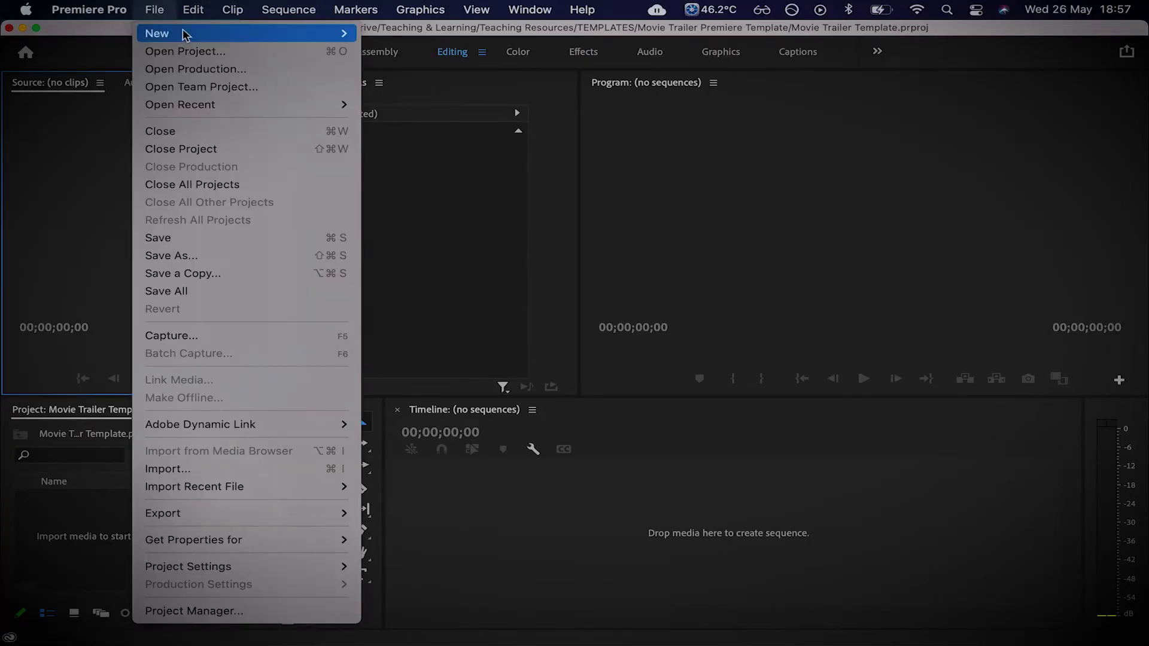
pyautogui.moveTo(162, 34)
pyautogui.click(421, 87)
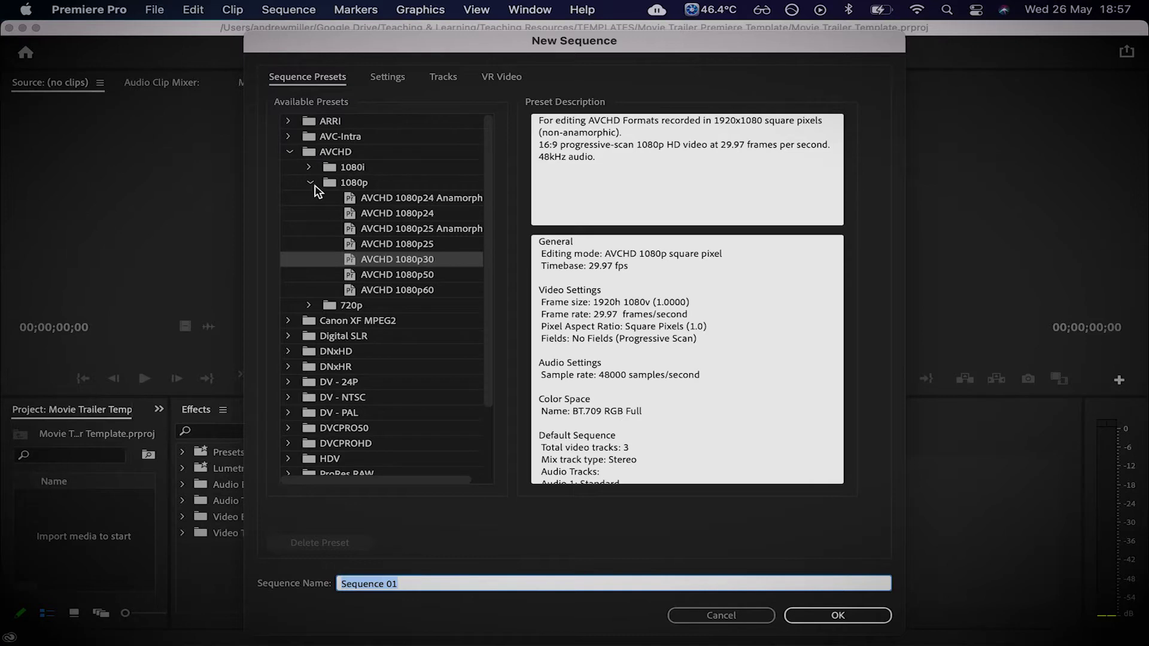
pyautogui.click(421, 216)
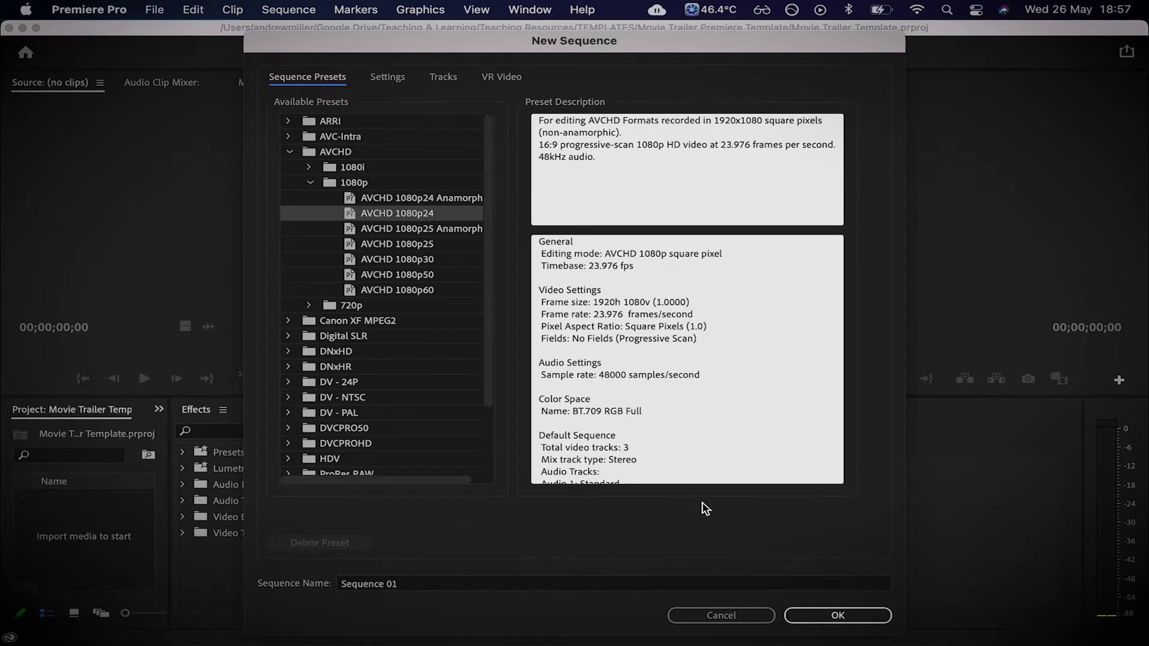
pyautogui.click(844, 613)
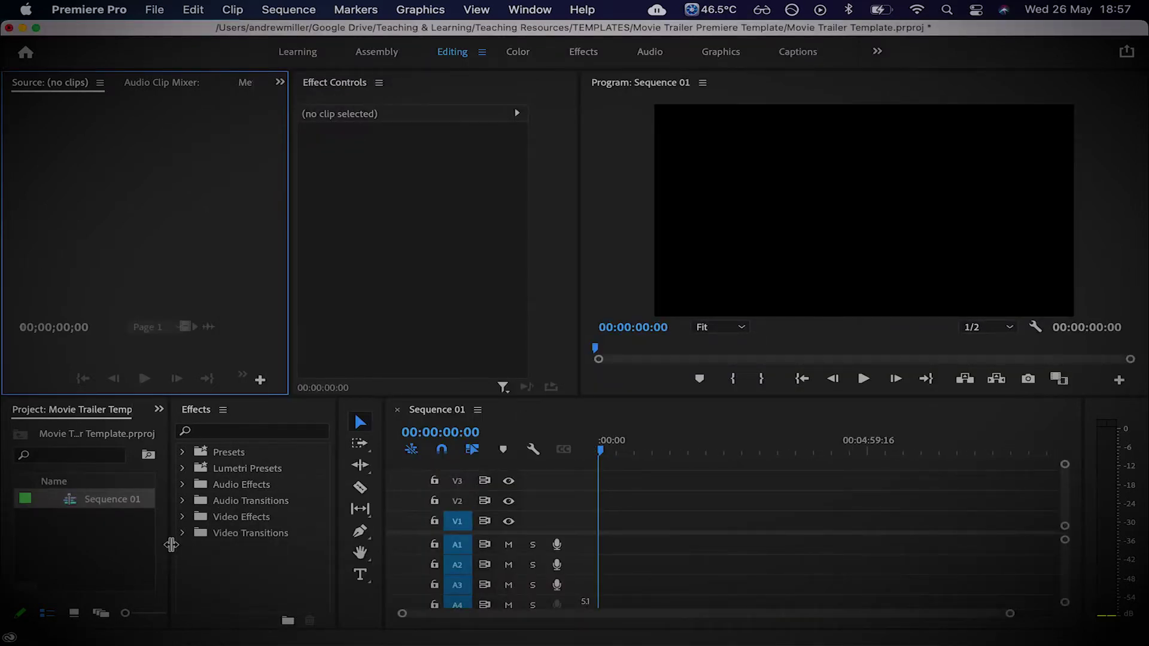
# - Widen the Project panel slightly and leave the Presets effects folder collapsed
pyautogui.moveTo(169, 544); pyautogui.dragTo(187, 543)
pyautogui.click(169, 547)
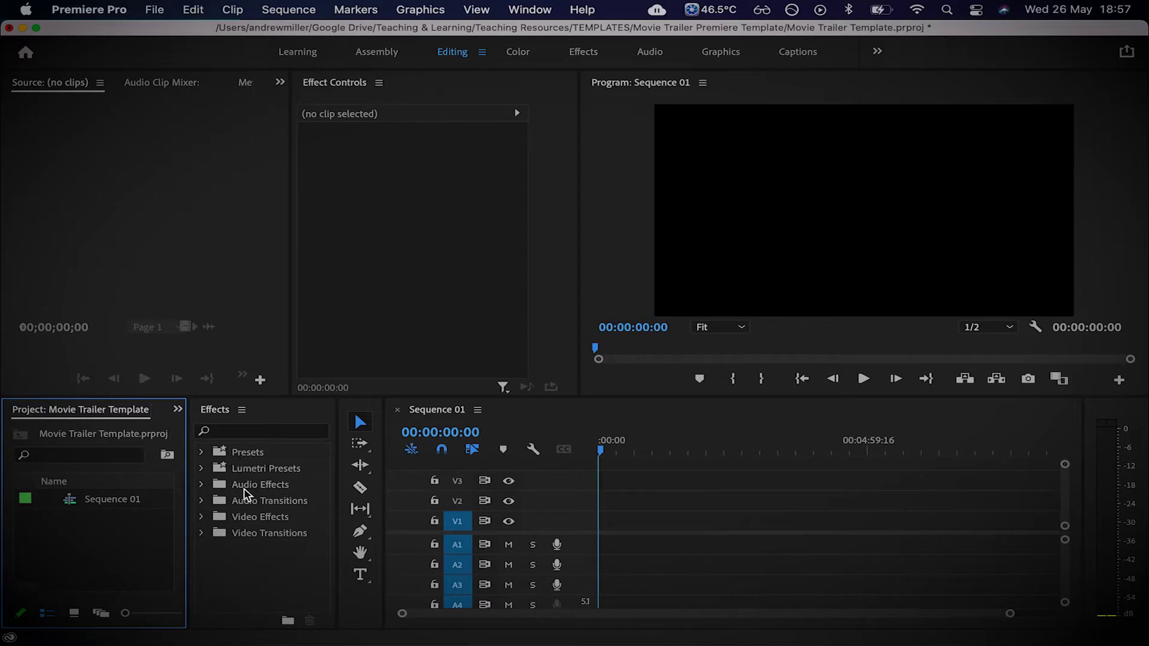
pyautogui.click(201, 453)
pyautogui.click(202, 453)
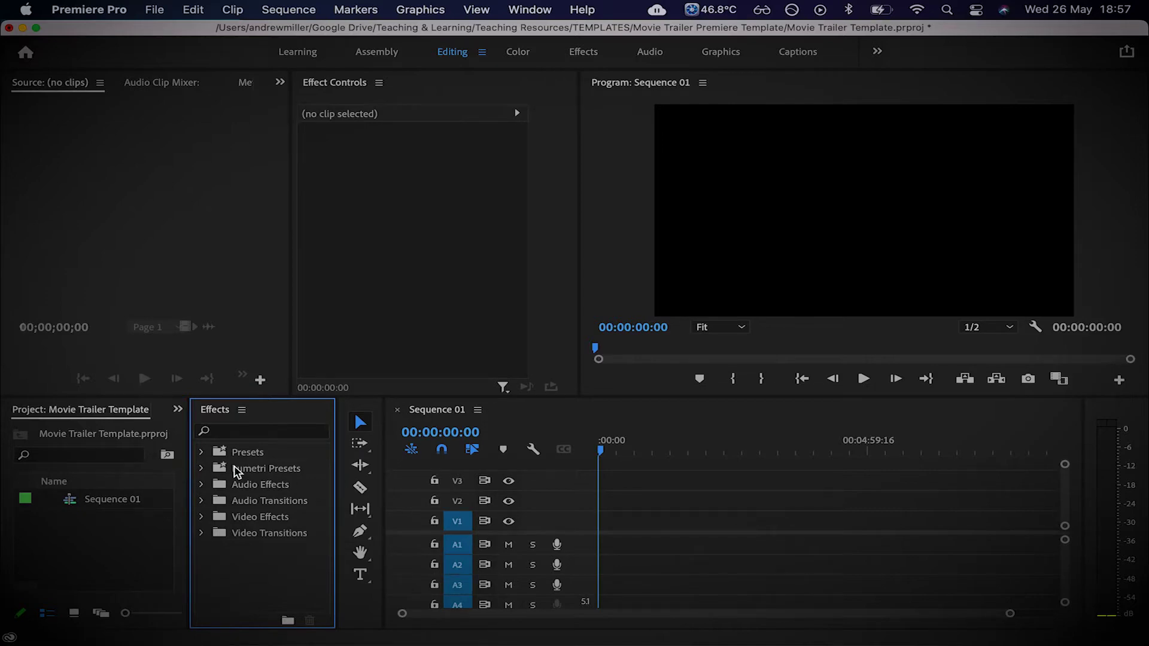
# - Switch to Chrome and view the opening of the Last Night in Soho teaser trailer muted, pausing it near the start
pyautogui.hotkey('ctrl', 'Left')
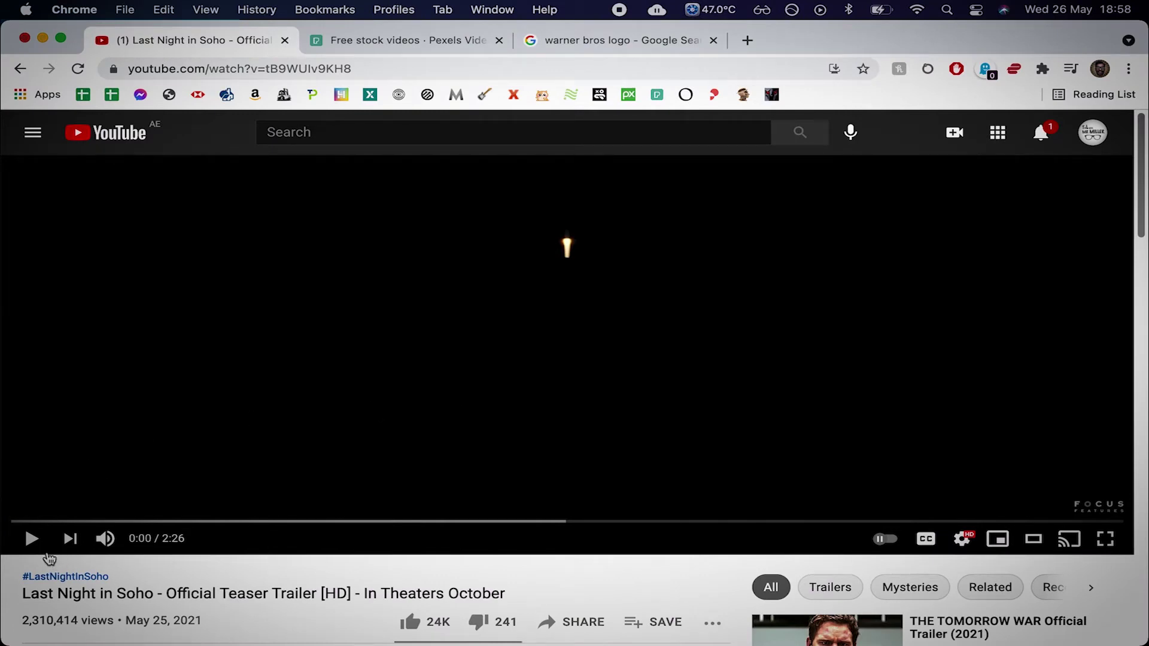
pyautogui.click(31, 539)
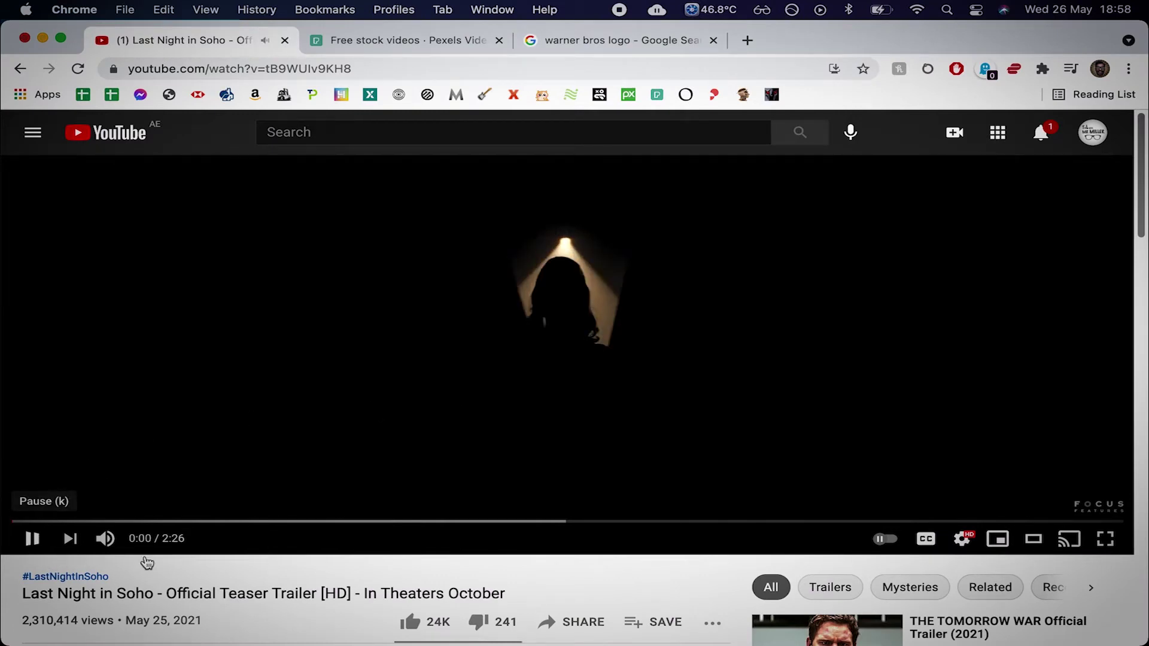
pyautogui.click(106, 539)
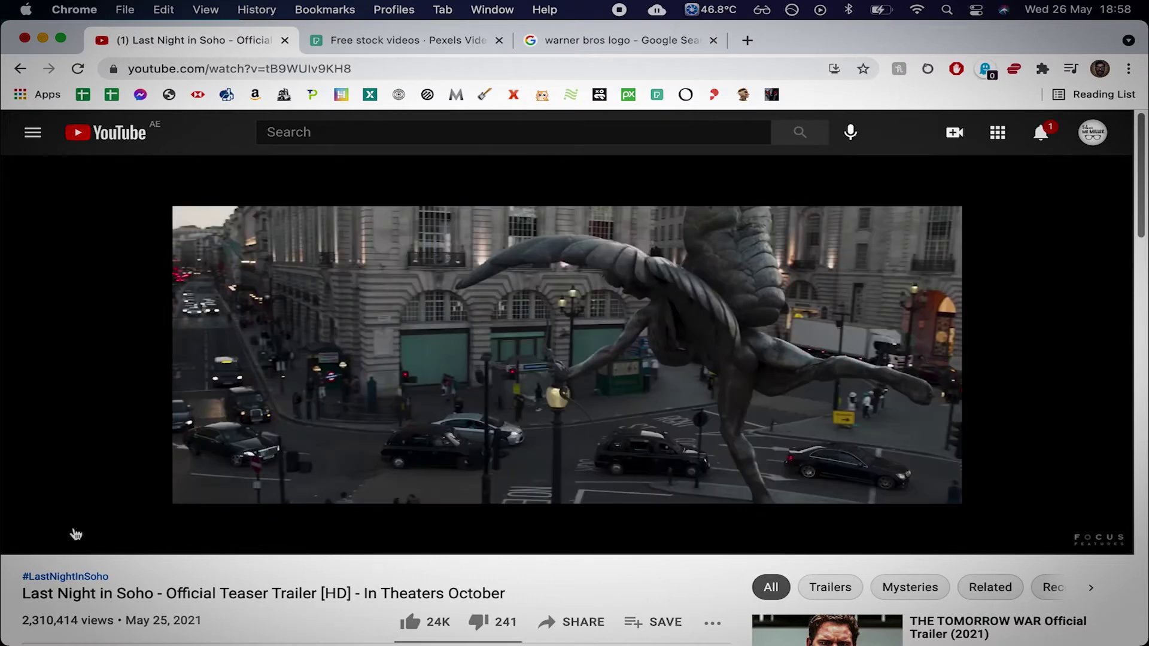
pyautogui.moveTo(91, 525); pyautogui.dragTo(17, 522)
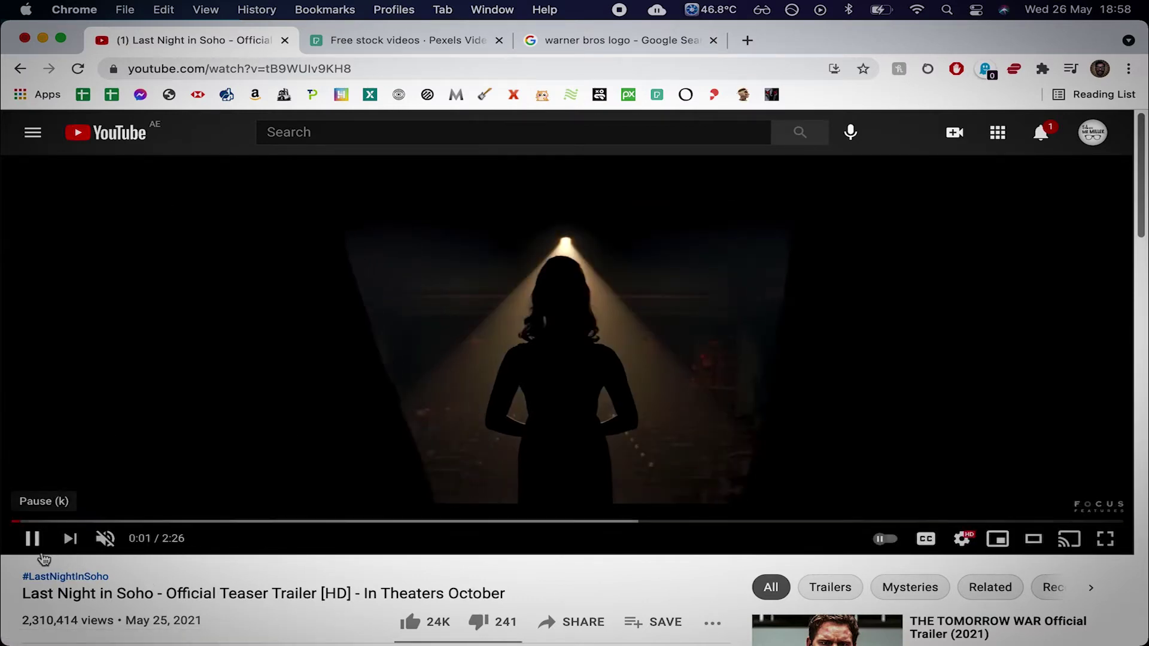
pyautogui.click(34, 542)
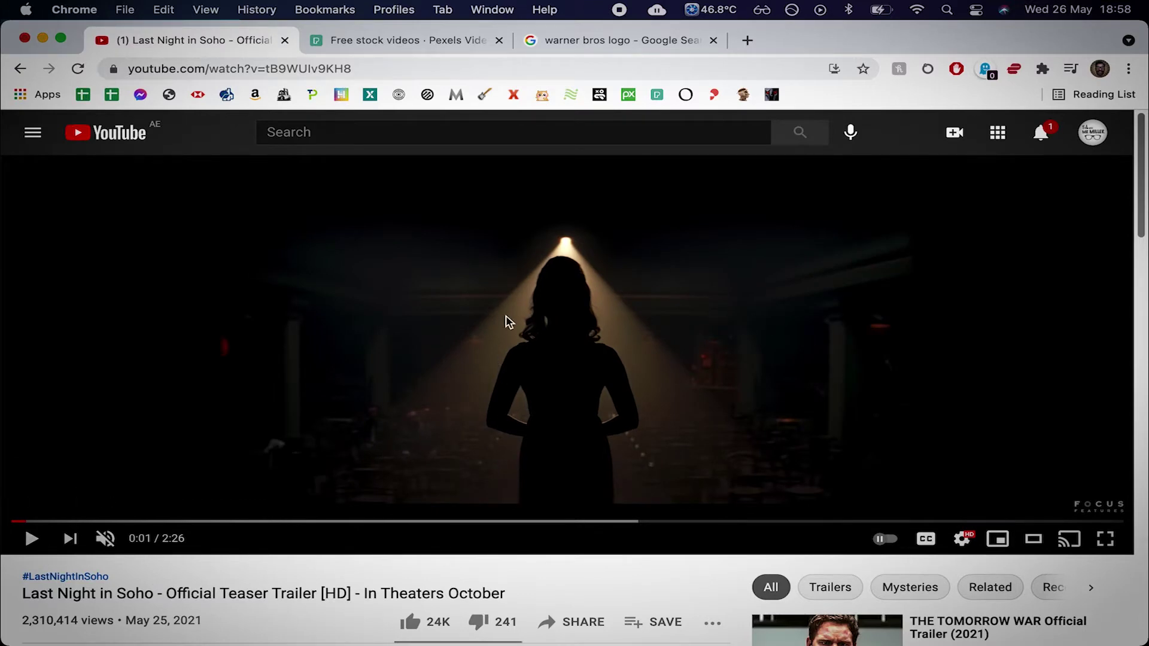
# - Return to Premiere Pro and browse for media to import in Google Drive's TEMPLATES/Movie Trailer Premiere Template folder
pyautogui.hotkey('ctrl', 'Right')
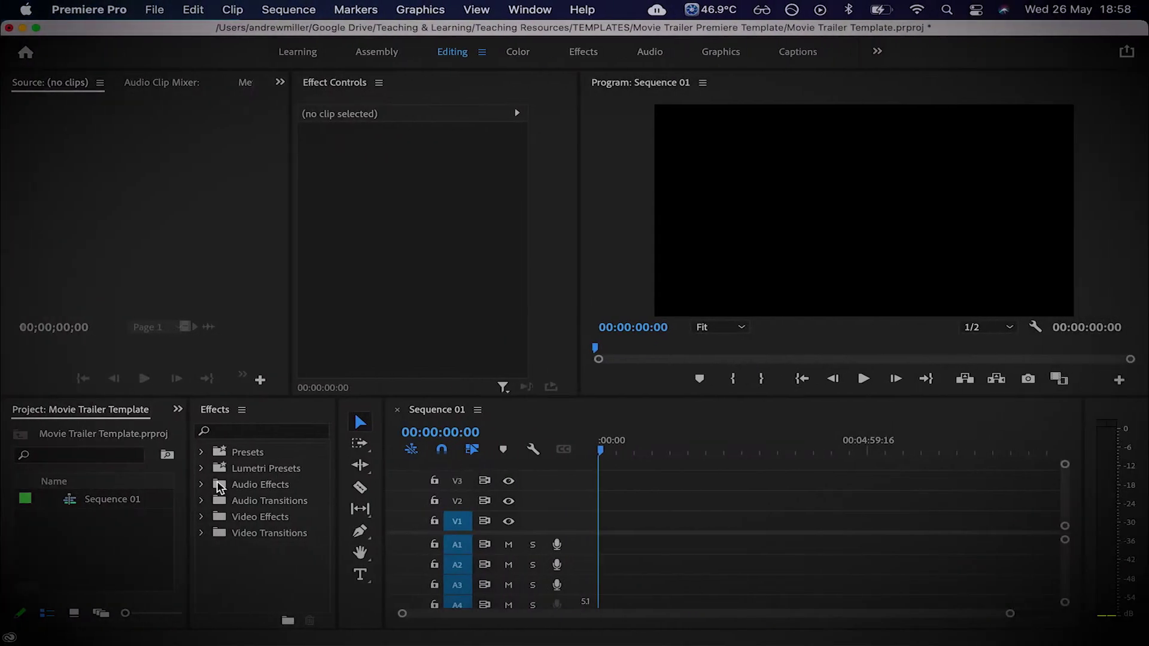
pyautogui.press('super+i')
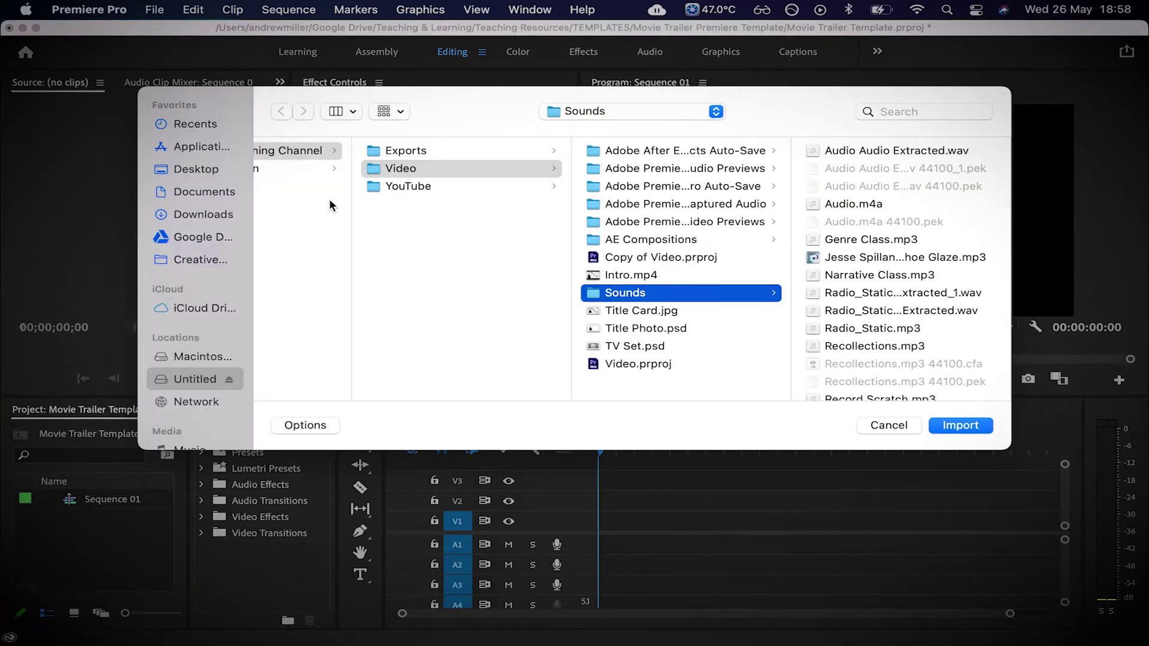
pyautogui.hscroll(-2, 300, 199)
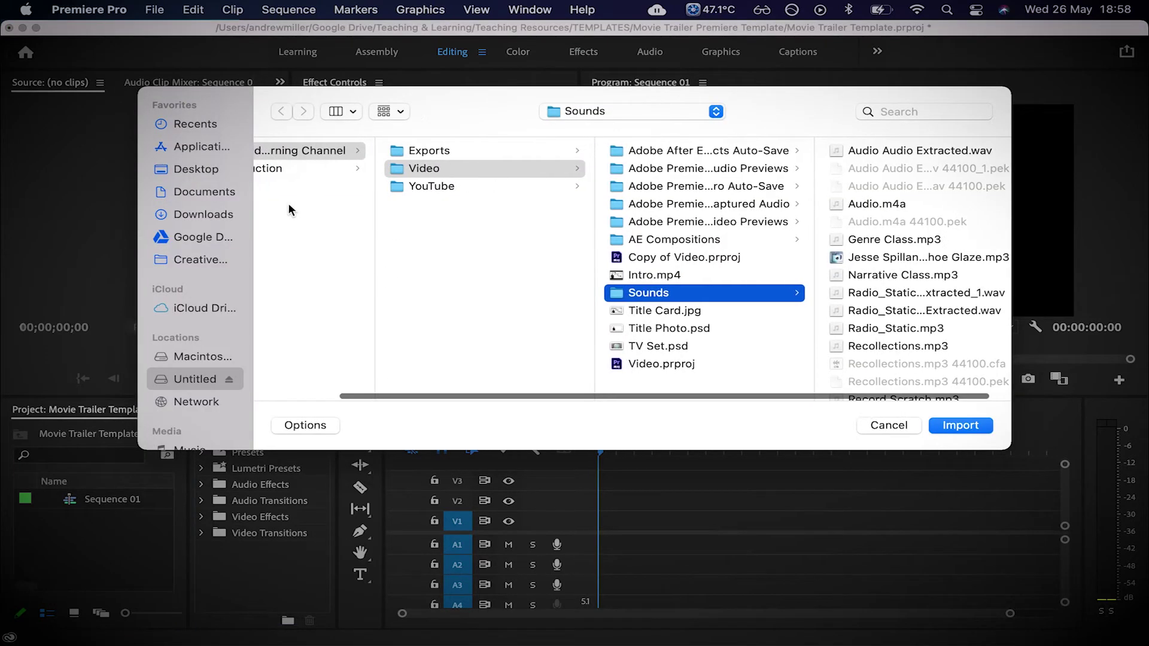
pyautogui.click(193, 235)
pyautogui.click(369, 187)
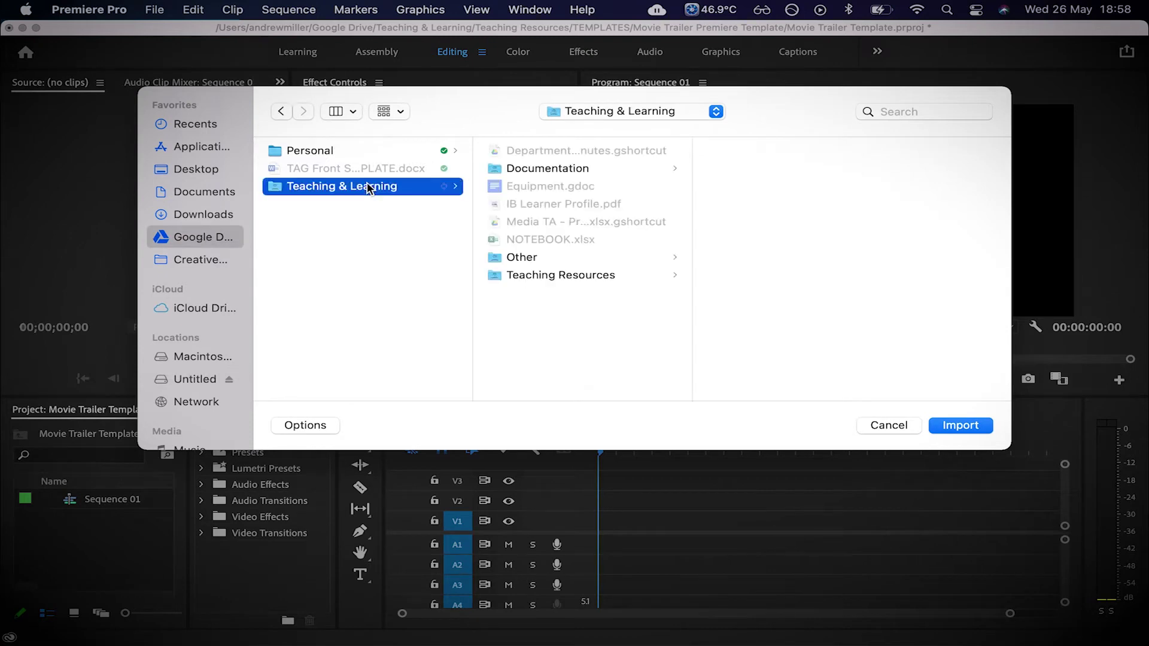
pyautogui.click(543, 258)
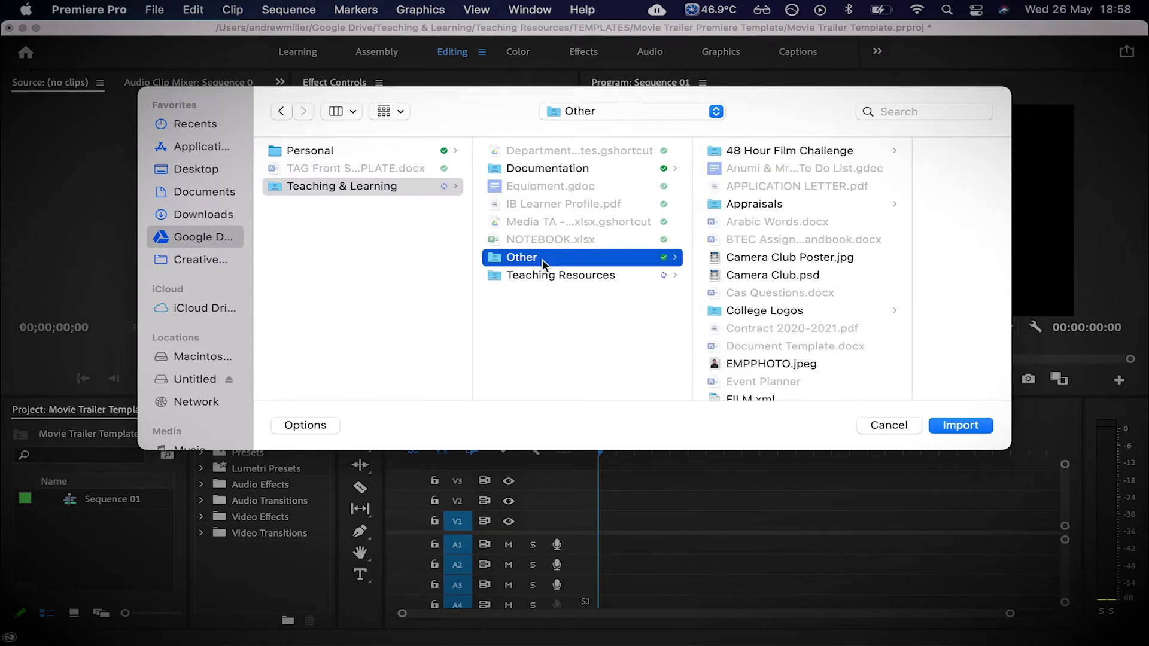
pyautogui.click(562, 274)
pyautogui.scroll(-15, 822, 292)
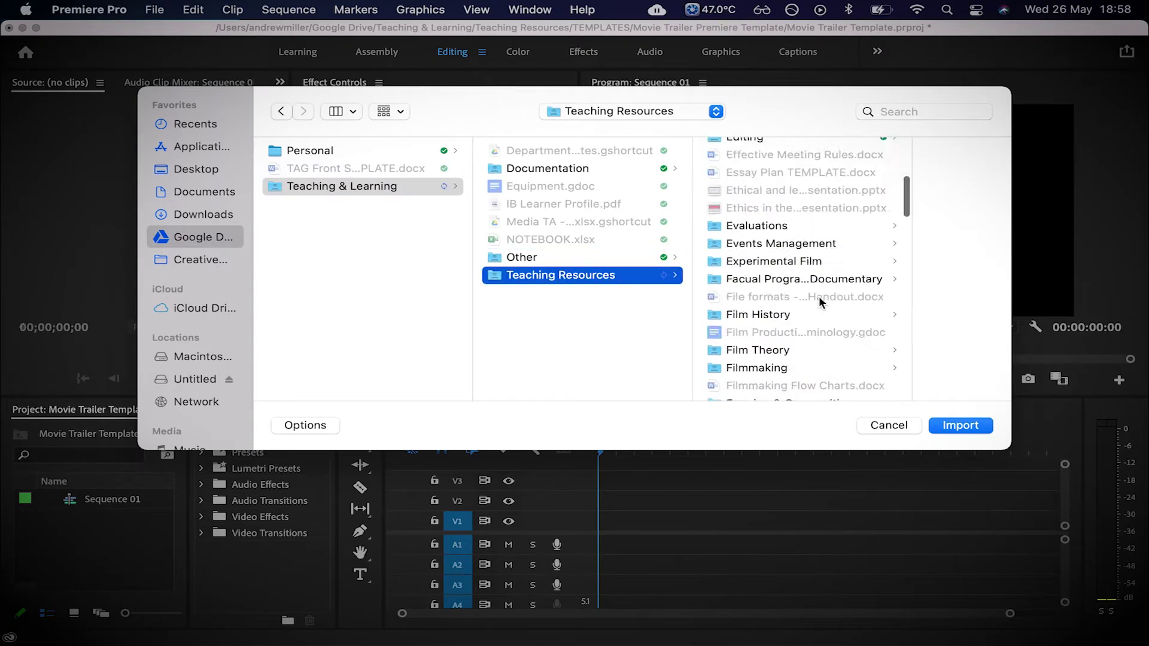
pyautogui.scroll(-15, 821, 301)
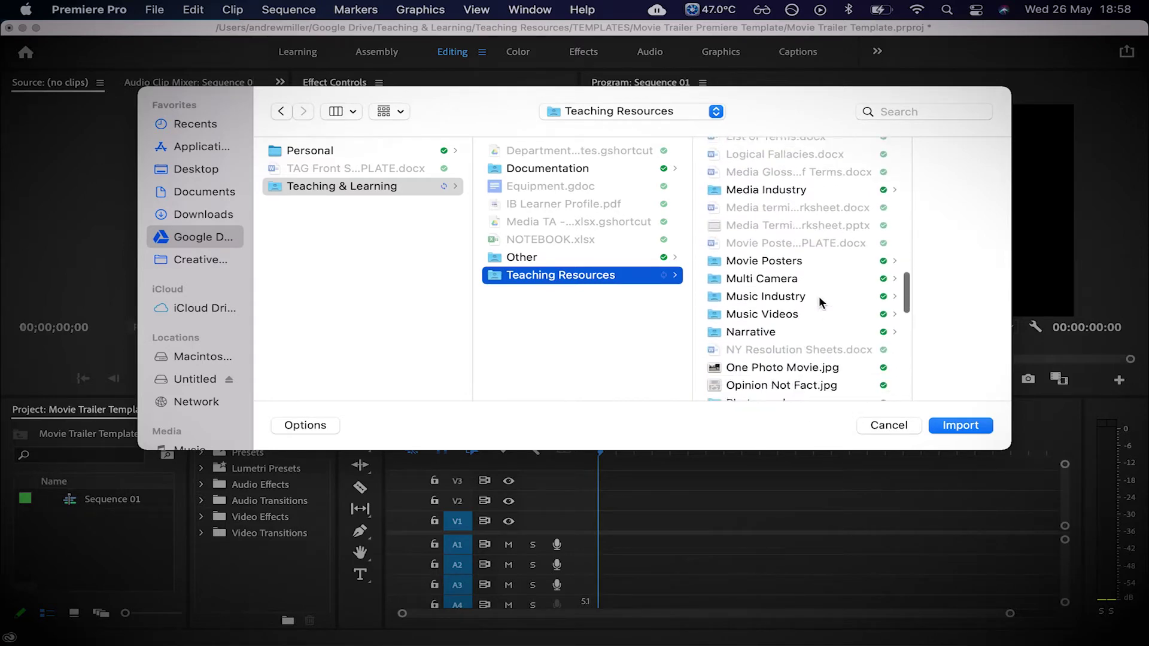
pyautogui.scroll(-10, 822, 301)
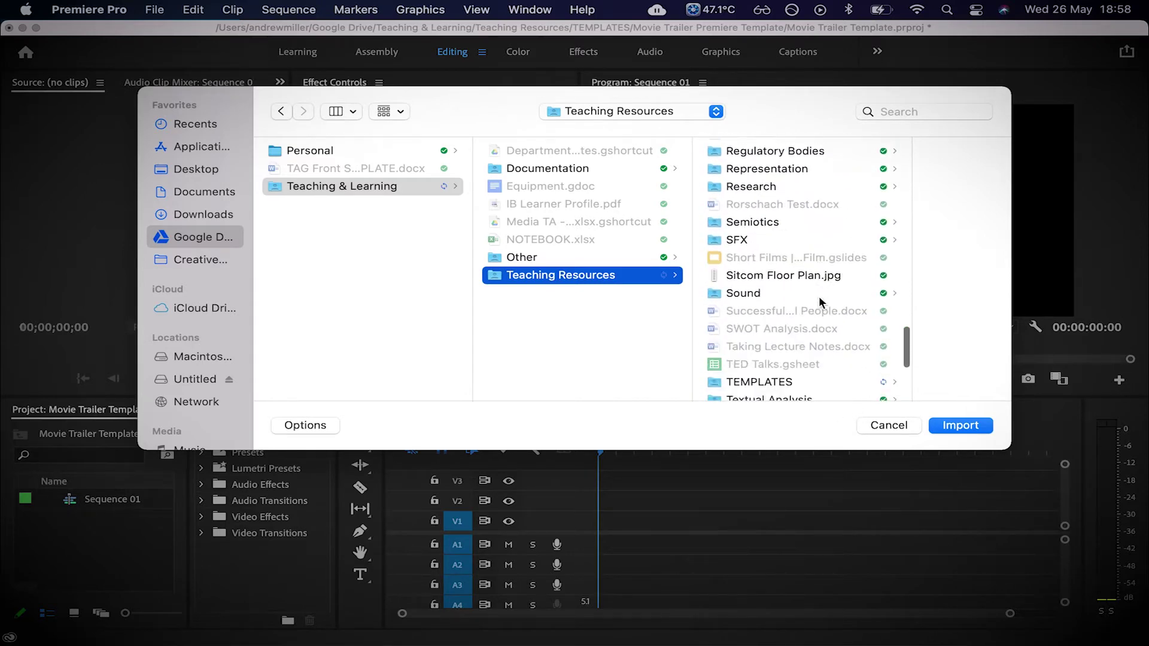
pyautogui.click(796, 286)
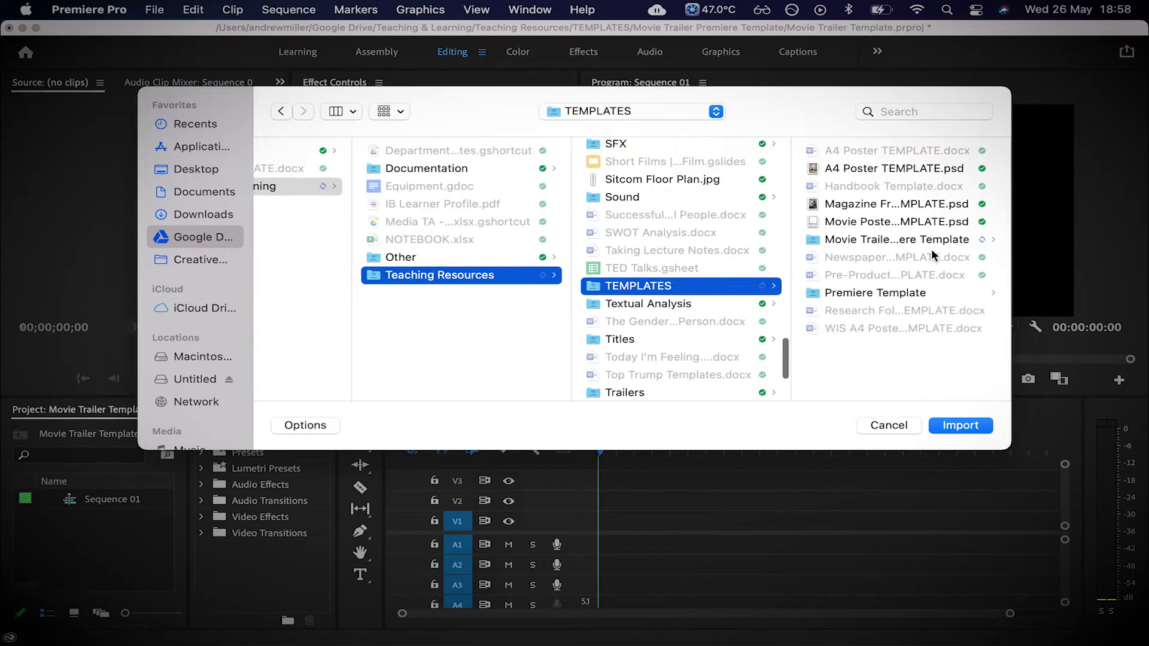
pyautogui.click(898, 240)
# - Import the Ambient Sound Pack and Movie Trailer Sound Pack folders into the project
pyautogui.click(888, 157)
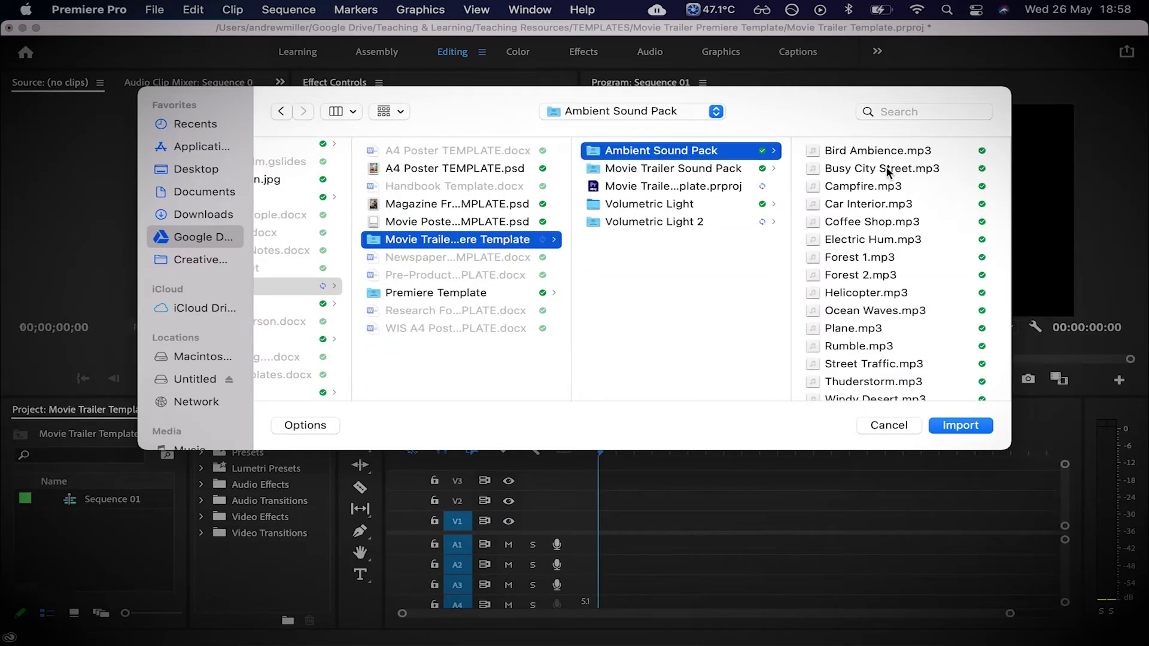
pyautogui.keyDown('shift'); pyautogui.click(710, 168); pyautogui.keyUp('shift')
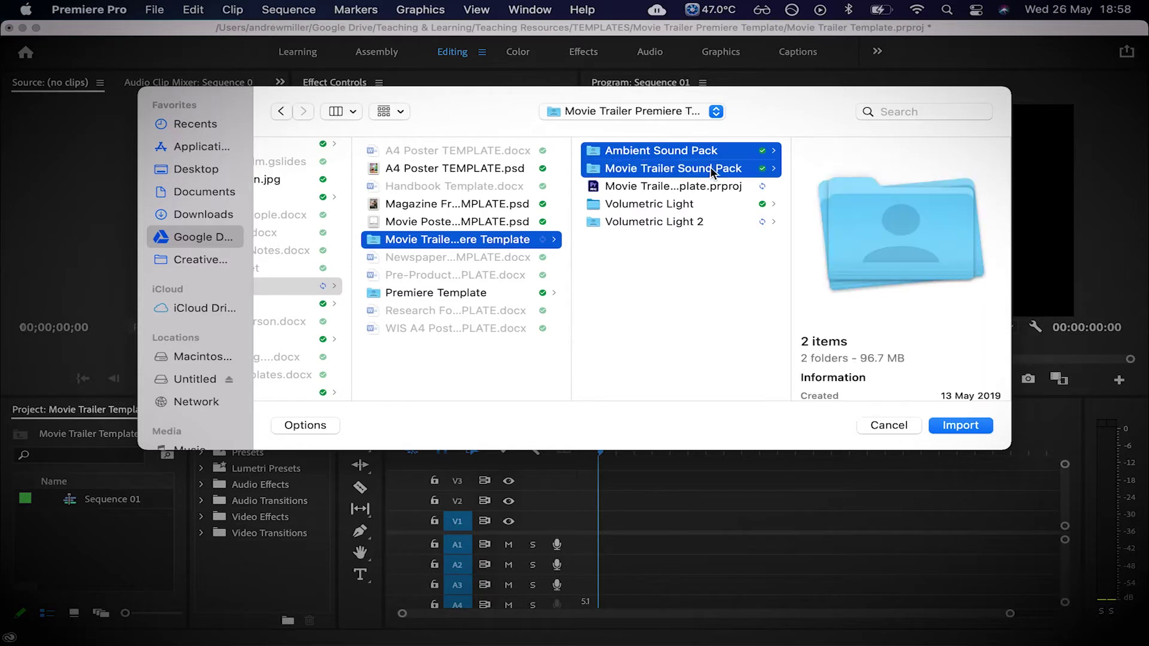
pyautogui.click(962, 425)
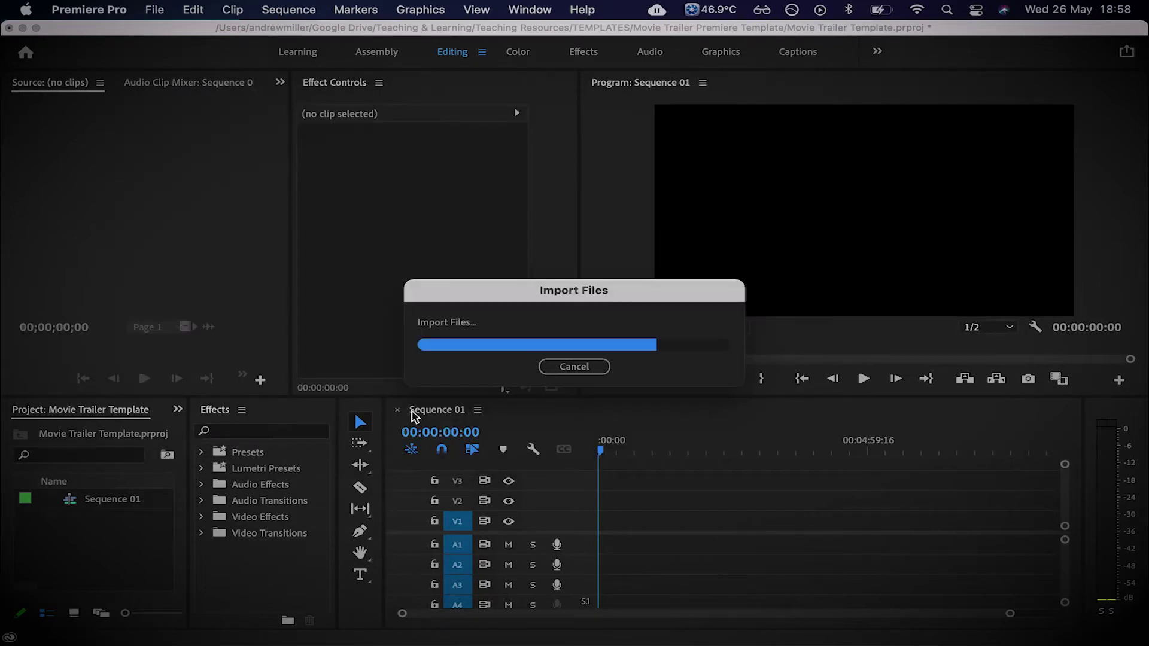
pyautogui.click(102, 579)
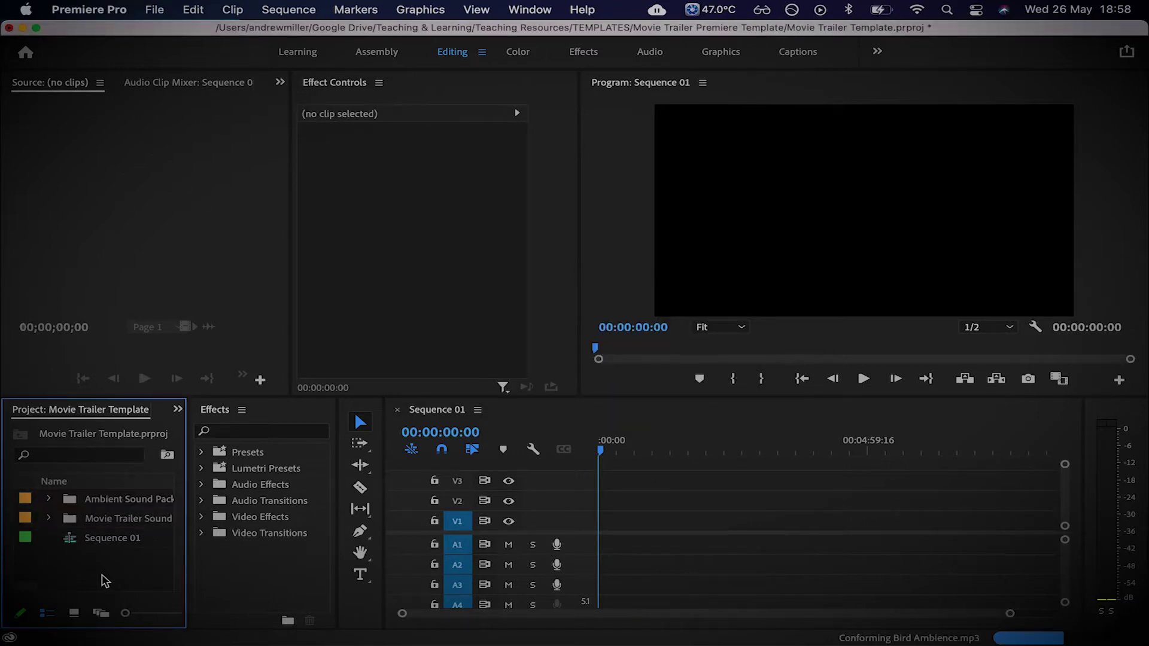
# - Expand the Ambient Sound Pack bin and place one of its sounds on audio track A2 at the start of Sequence 01
pyautogui.click(50, 503)
pyautogui.click(50, 502)
pyautogui.click(51, 519)
pyautogui.click(50, 520)
pyautogui.click(50, 503)
pyautogui.scroll(-5, 125, 553)
pyautogui.moveTo(99, 541); pyautogui.dragTo(599, 565)
pyautogui.scroll(5, 77, 526)
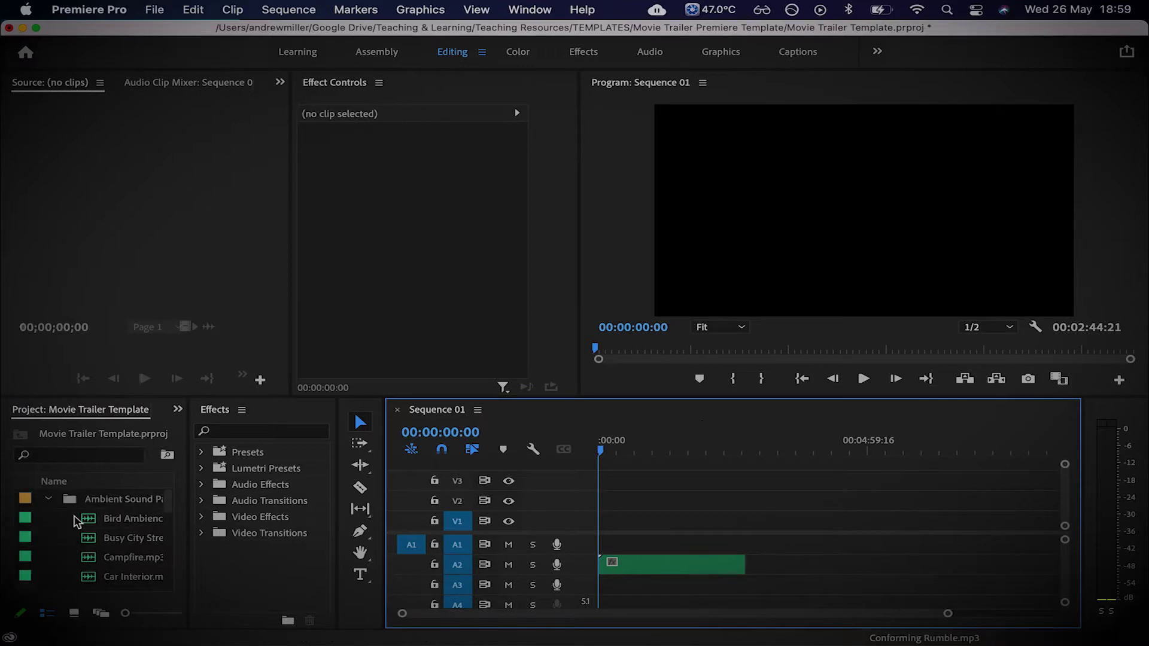
# - Collapse the Ambient Sound Pack bin and preview the opening of Sequence 01
pyautogui.click(48, 499)
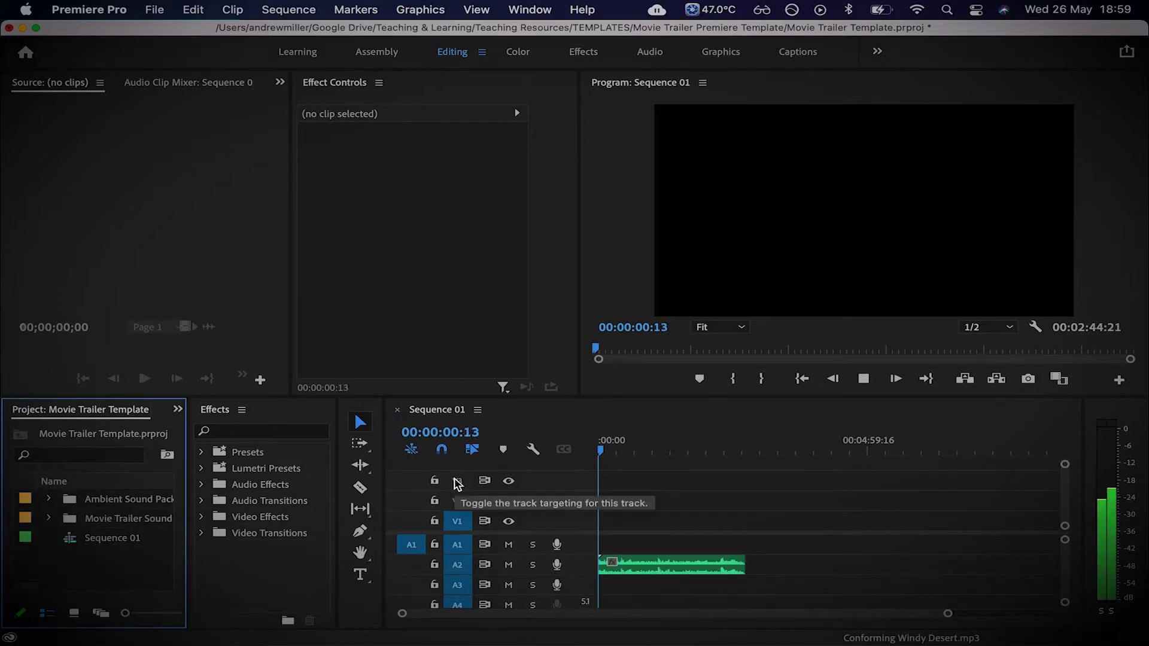
pyautogui.press('space')
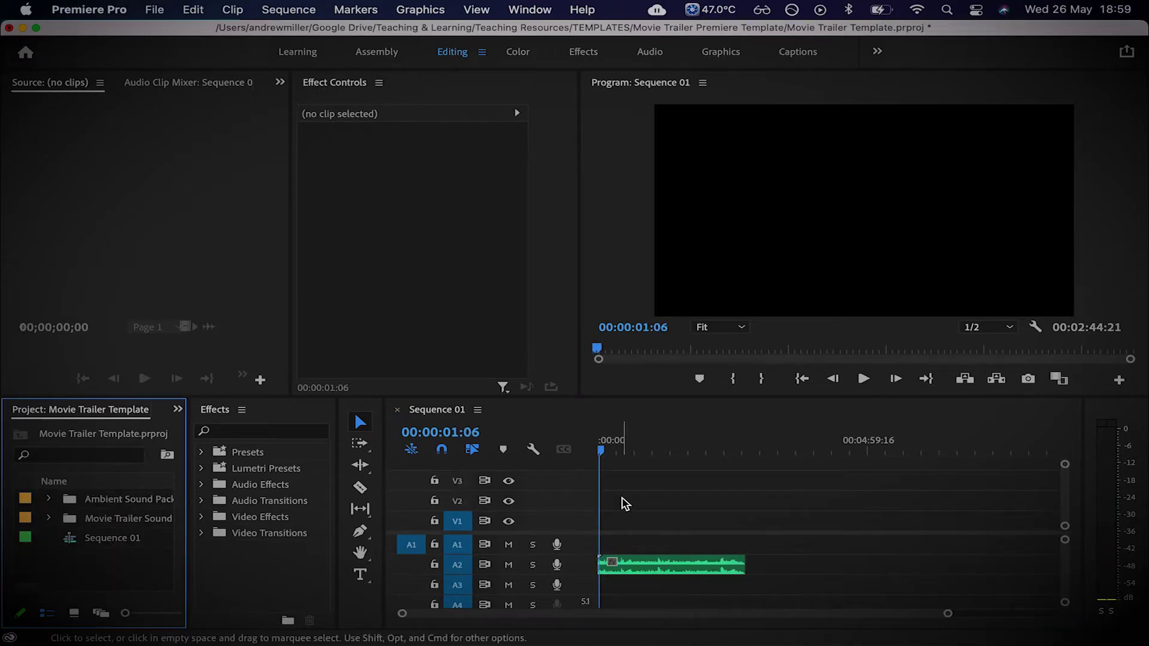
# - Switch to Chrome and search the Pexels free stock videos for "thunder storm"
pyautogui.press('super+Tab')
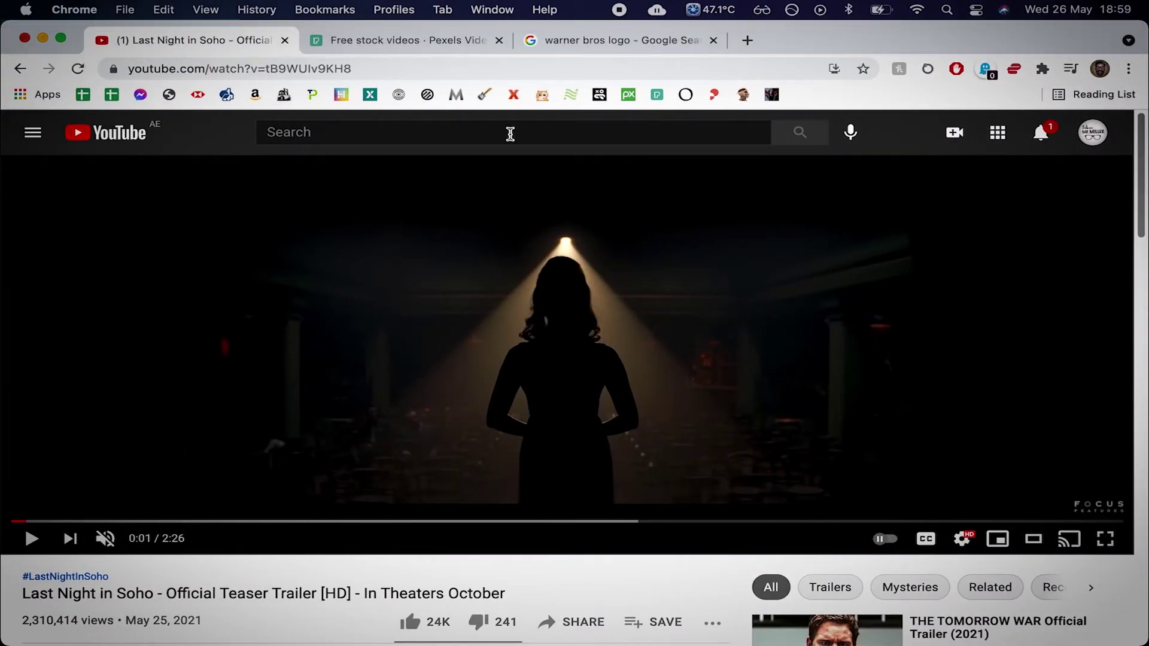
pyautogui.click(429, 43)
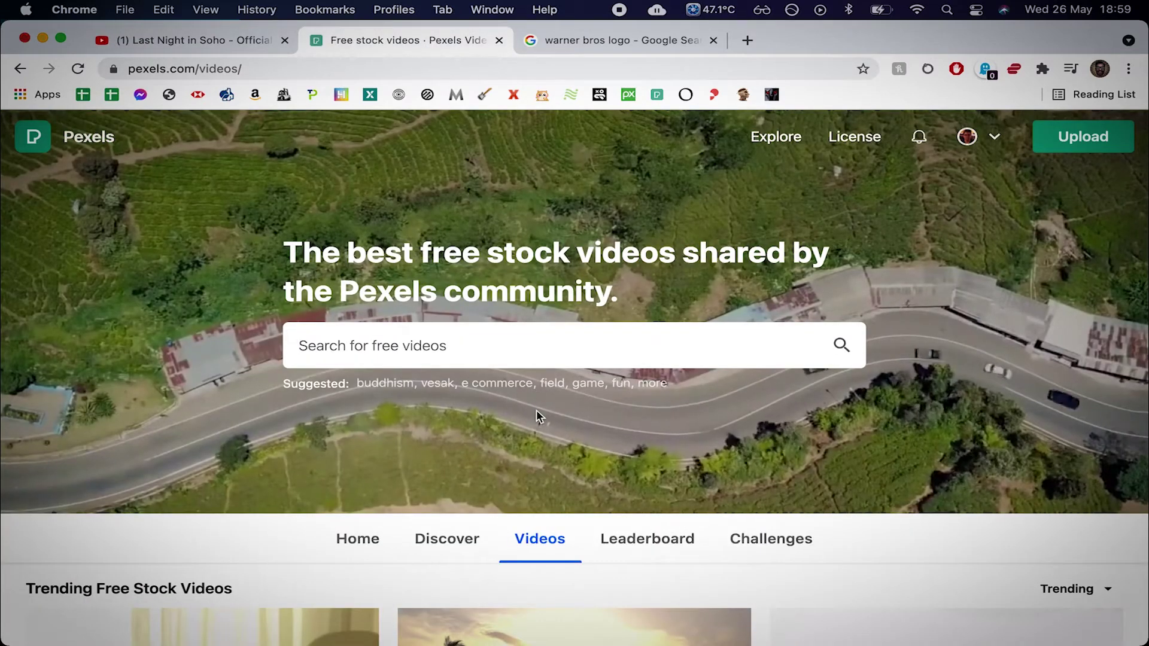
pyautogui.scroll(-5, 536, 412)
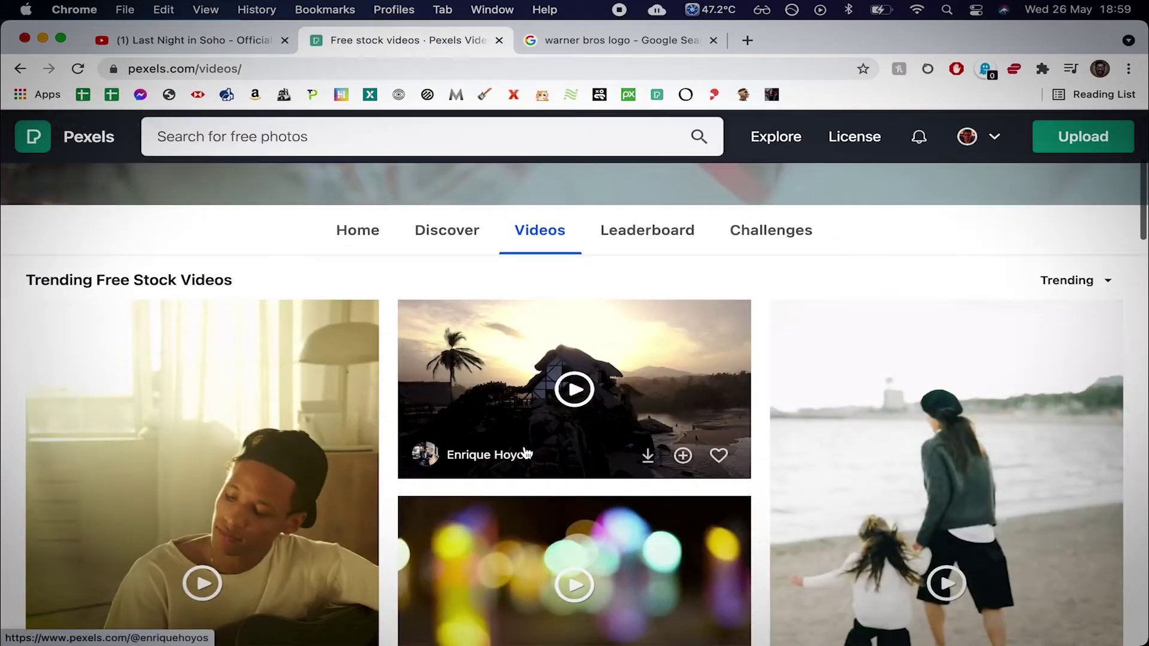
pyautogui.scroll(-9, 525, 453)
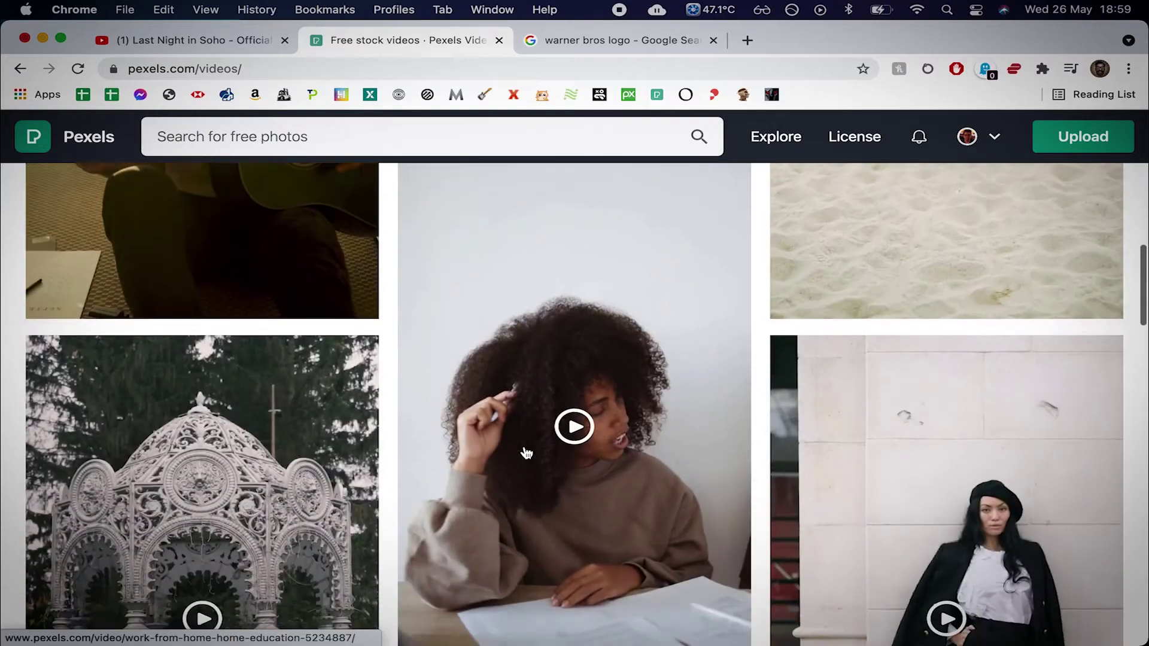
pyautogui.scroll(-15, 526, 453)
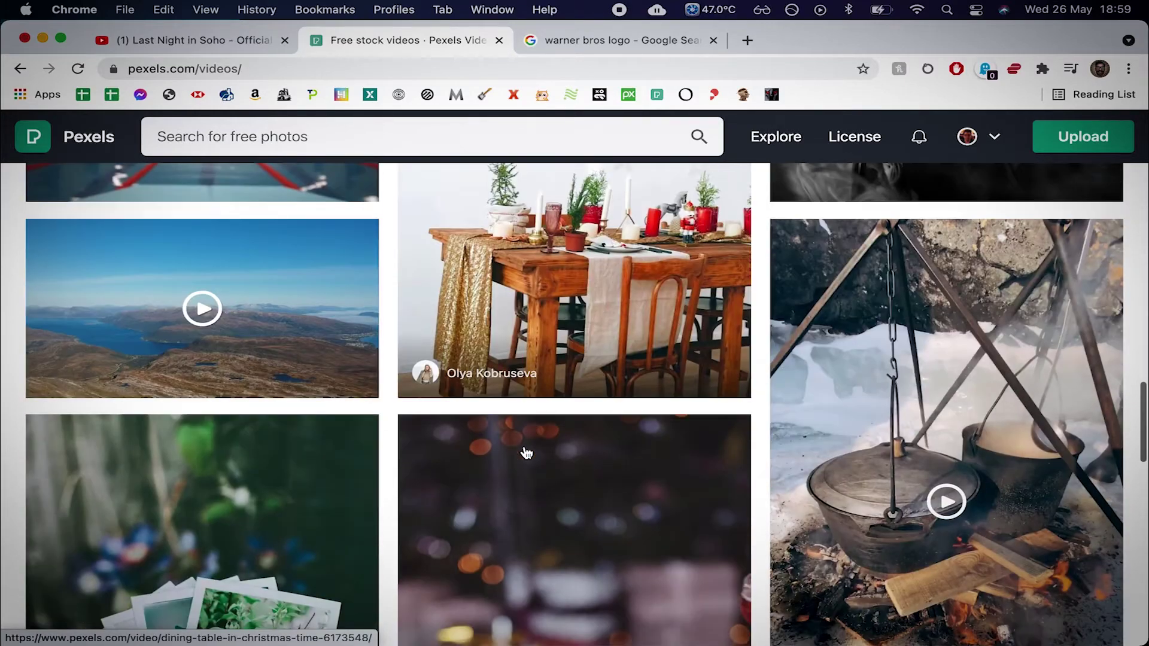
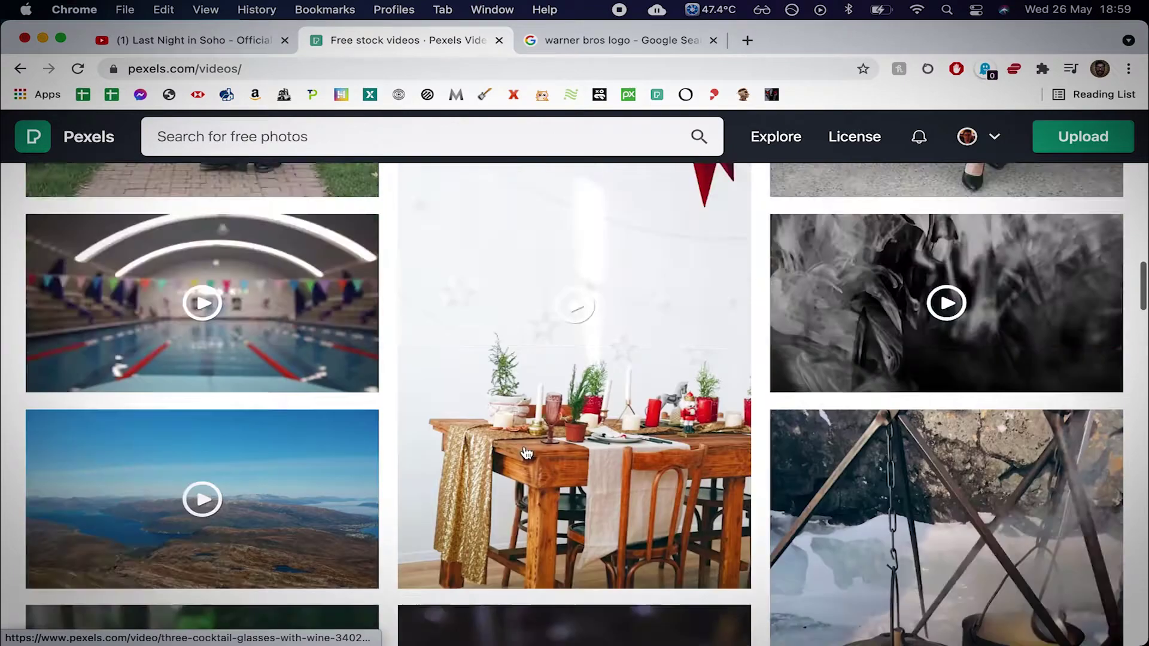
pyautogui.click(240, 136)
pyautogui.write('thunder storm')
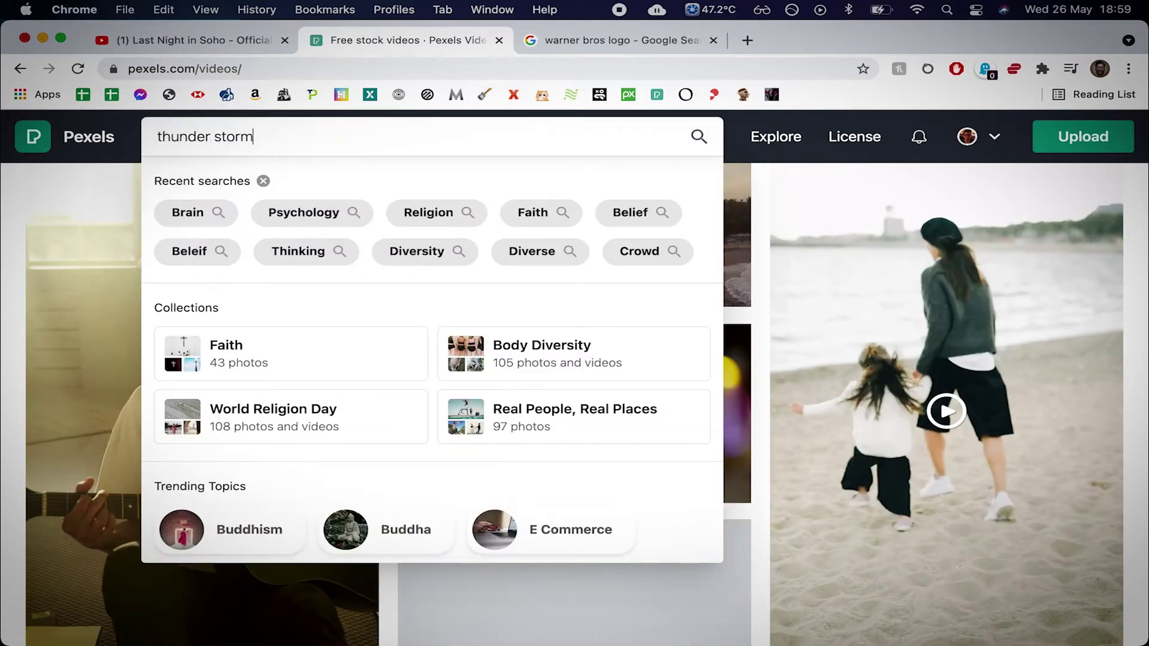
pyautogui.press('Return')
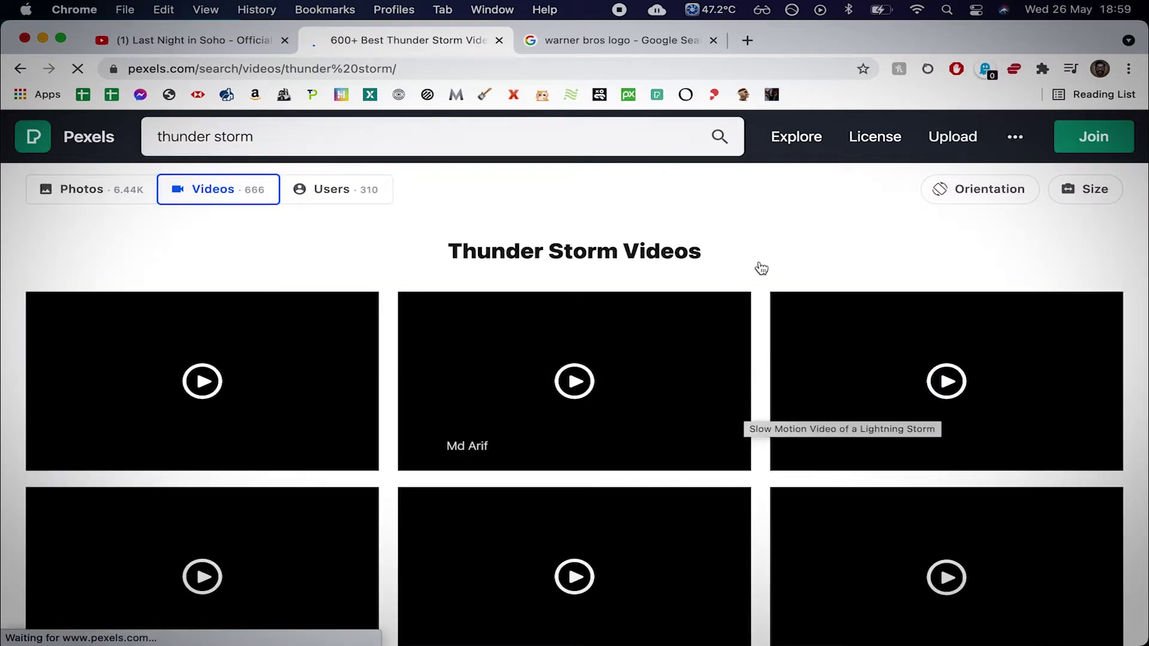
# - Download the free "Rain With Thunder And Lightning" video from the Pexels results and pause its preview
pyautogui.scroll(-3, 761, 267)
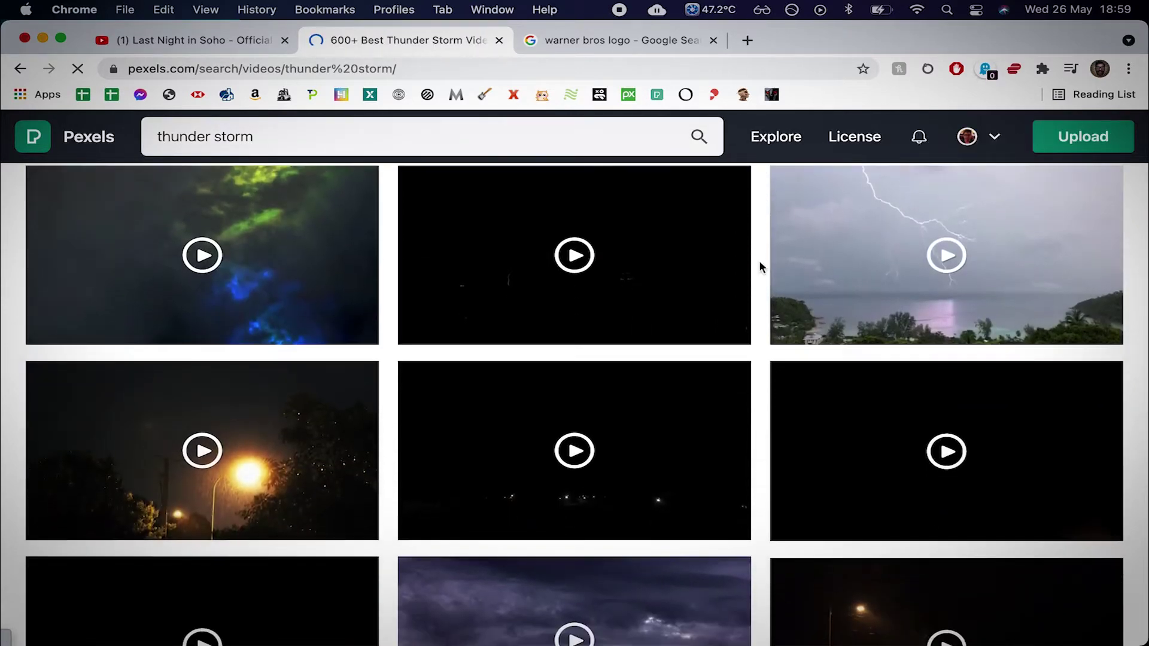
pyautogui.scroll(-3, 759, 266)
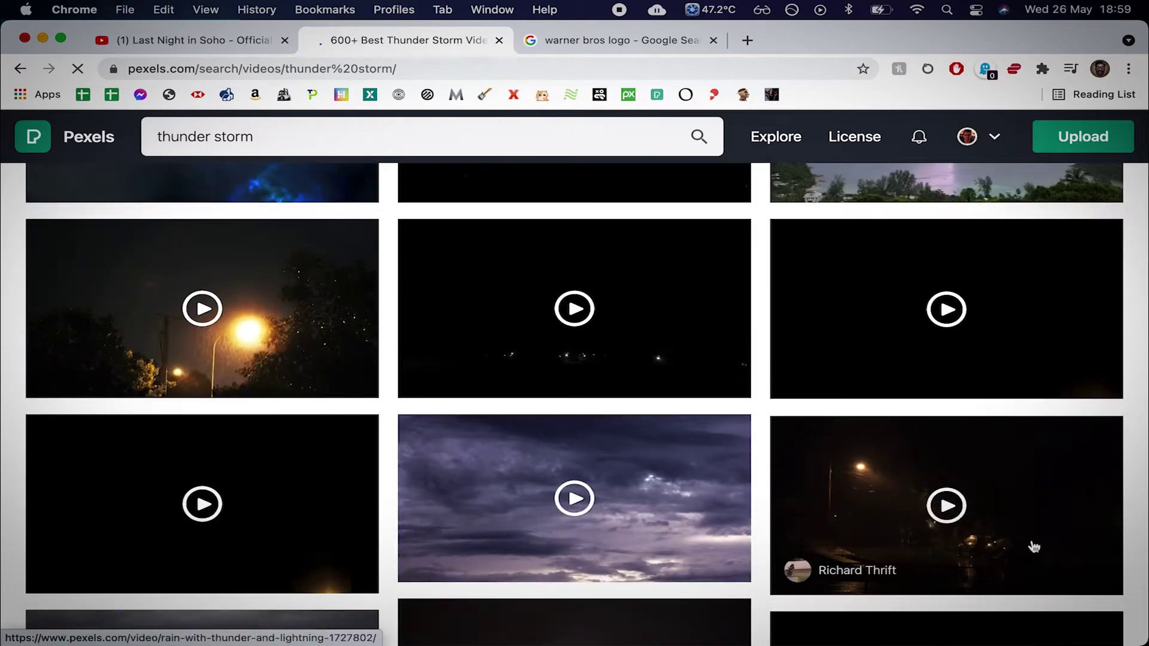
pyautogui.click(1034, 546)
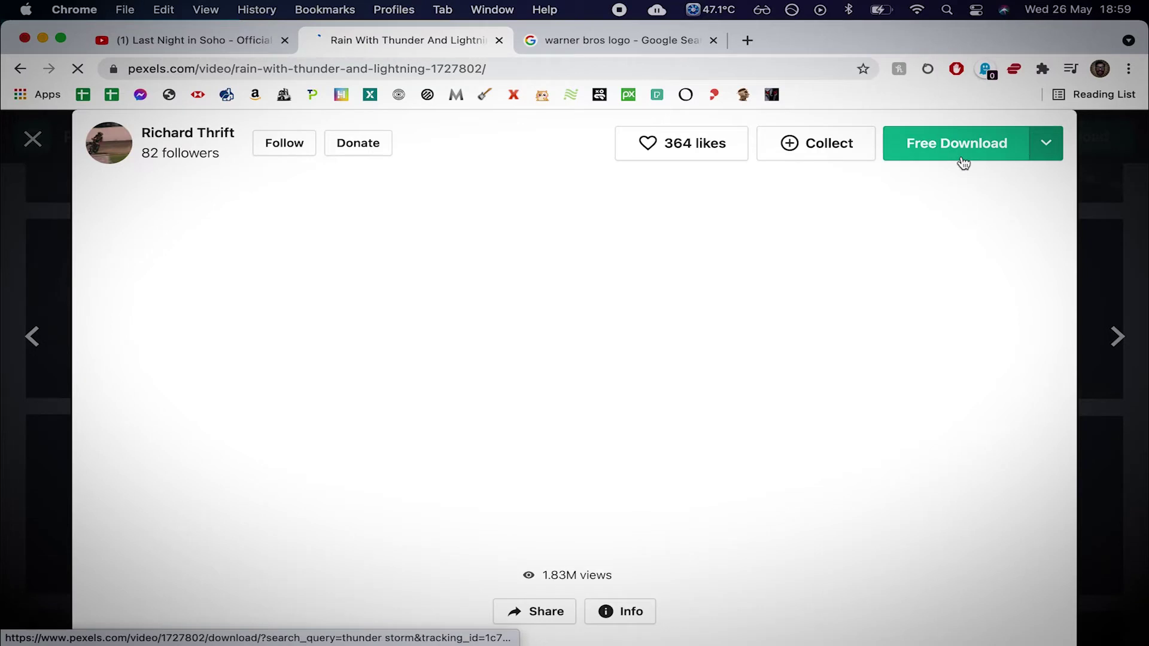
pyautogui.click(963, 162)
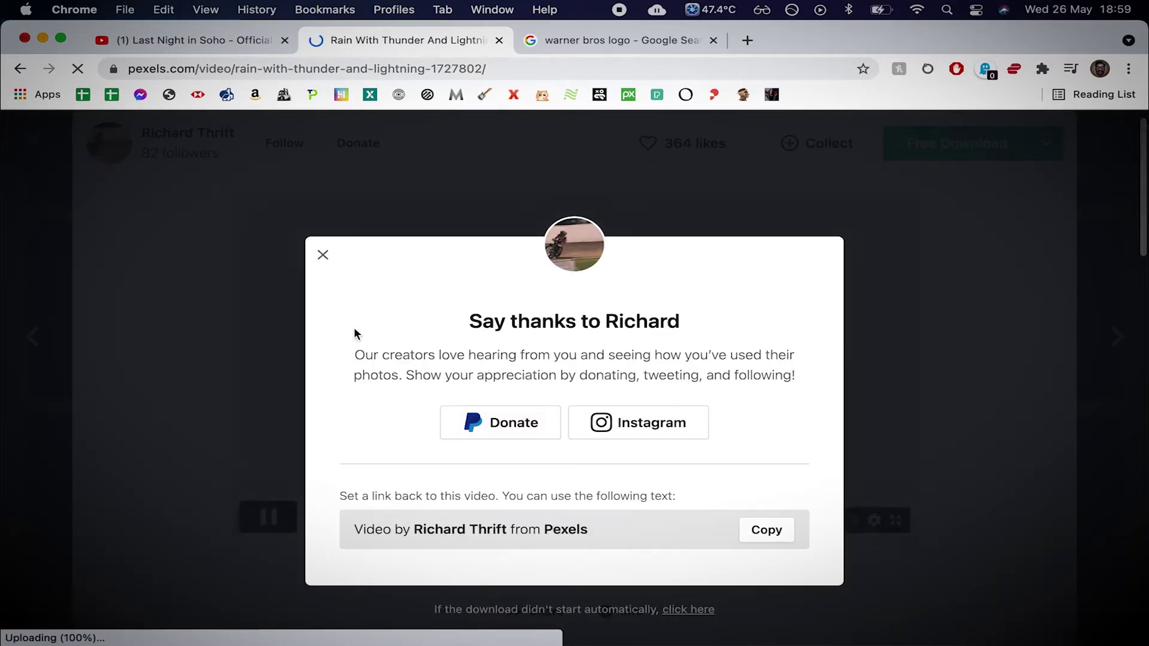
pyautogui.click(323, 258)
pyautogui.hotkey('ctrl', 'Right')
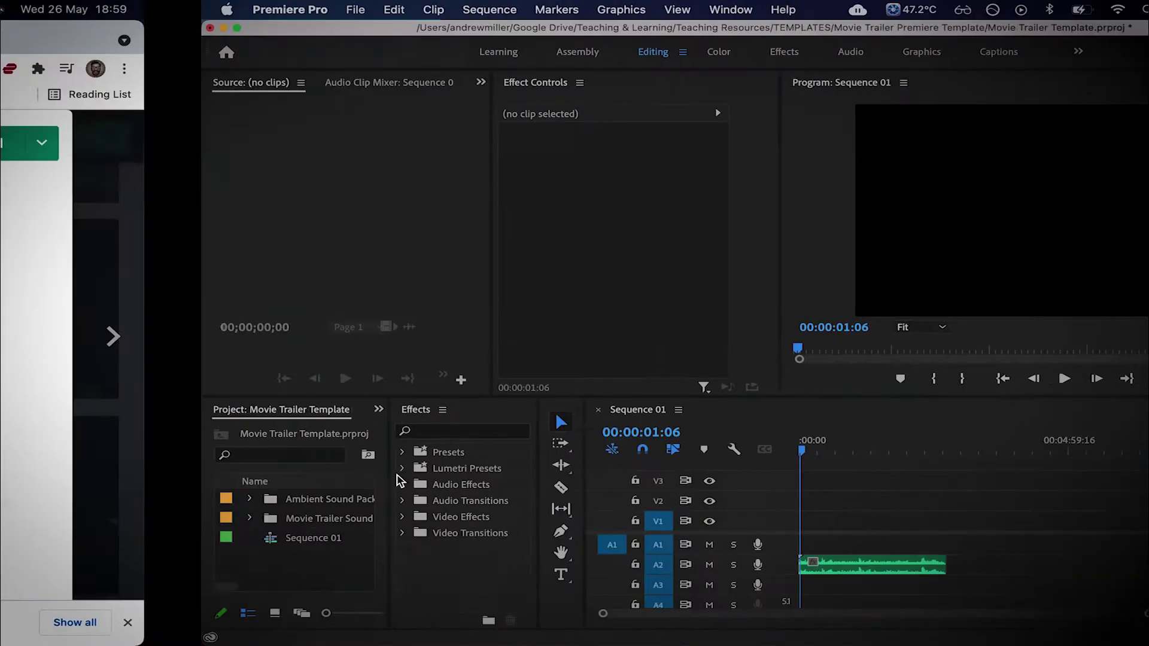
pyautogui.hotkey('ctrl', 'Left')
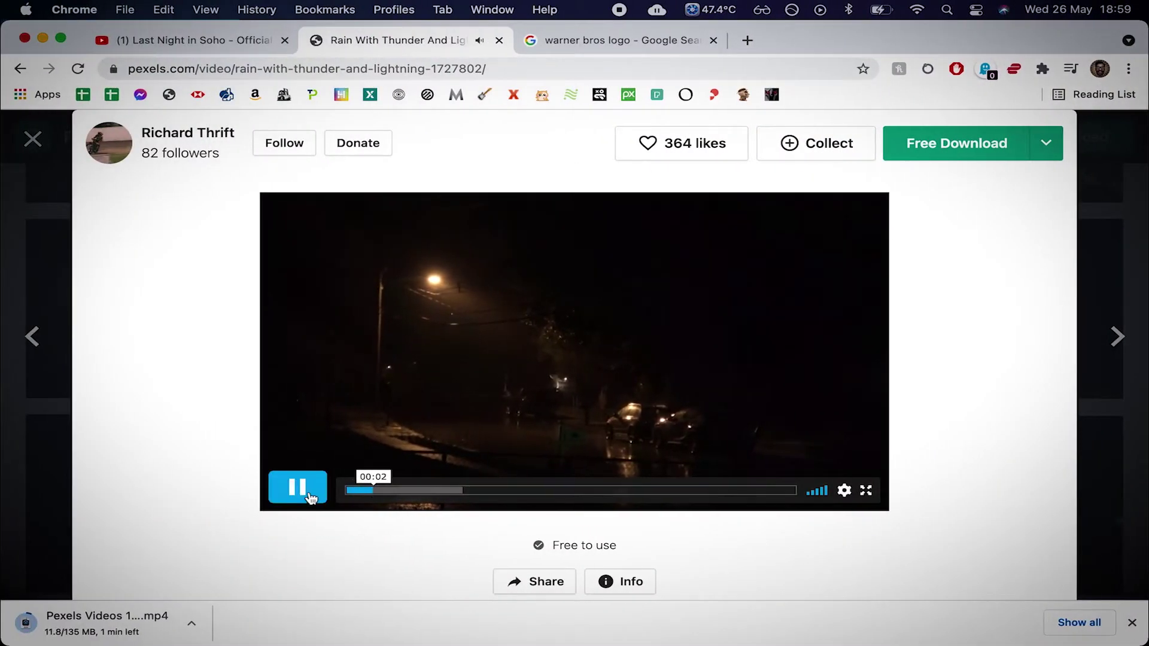
pyautogui.click(297, 488)
# - Return to Premiere Pro, move the Sequence 01 playhead to 00:00:00:00, and check the Downloads folder in Finder
pyautogui.hotkey('ctrl', 'Right')
pyautogui.hotkey('ctrl', 'Right')
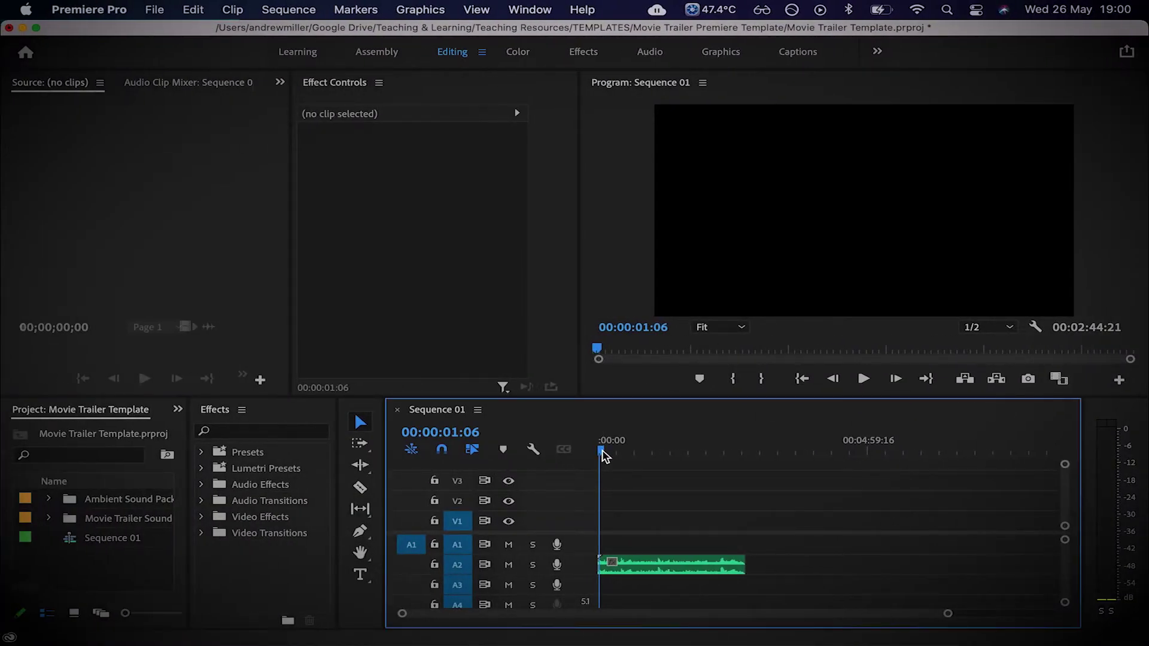
pyautogui.moveTo(605, 456); pyautogui.dragTo(569, 457)
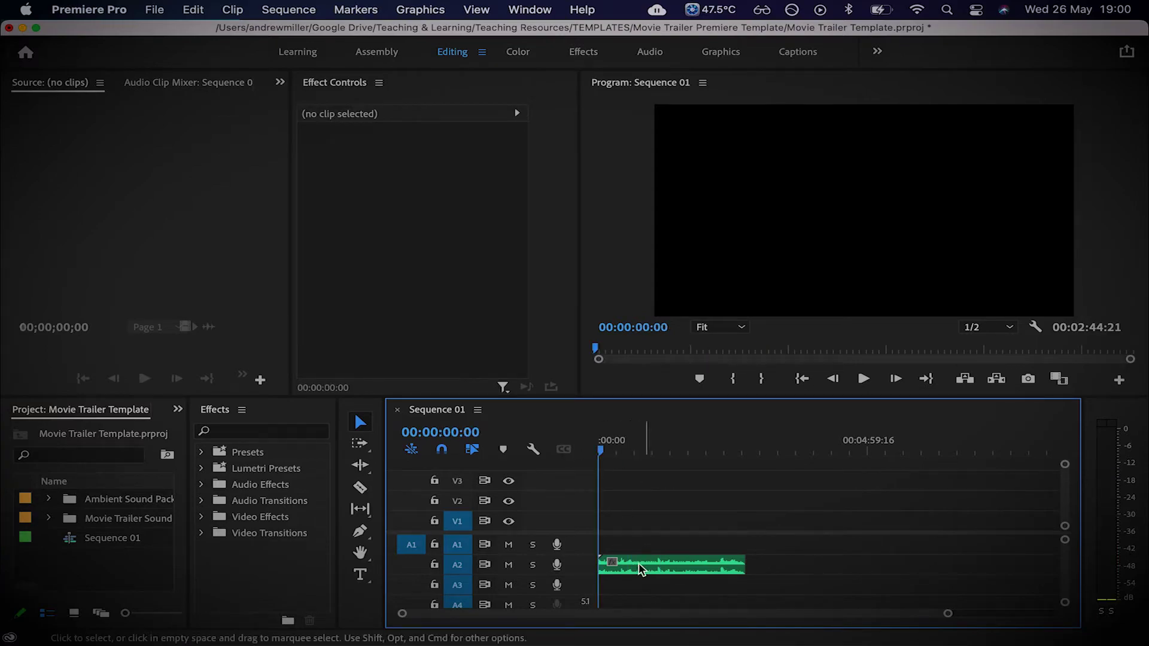
pyautogui.hotkey('ctrl', 'Right')
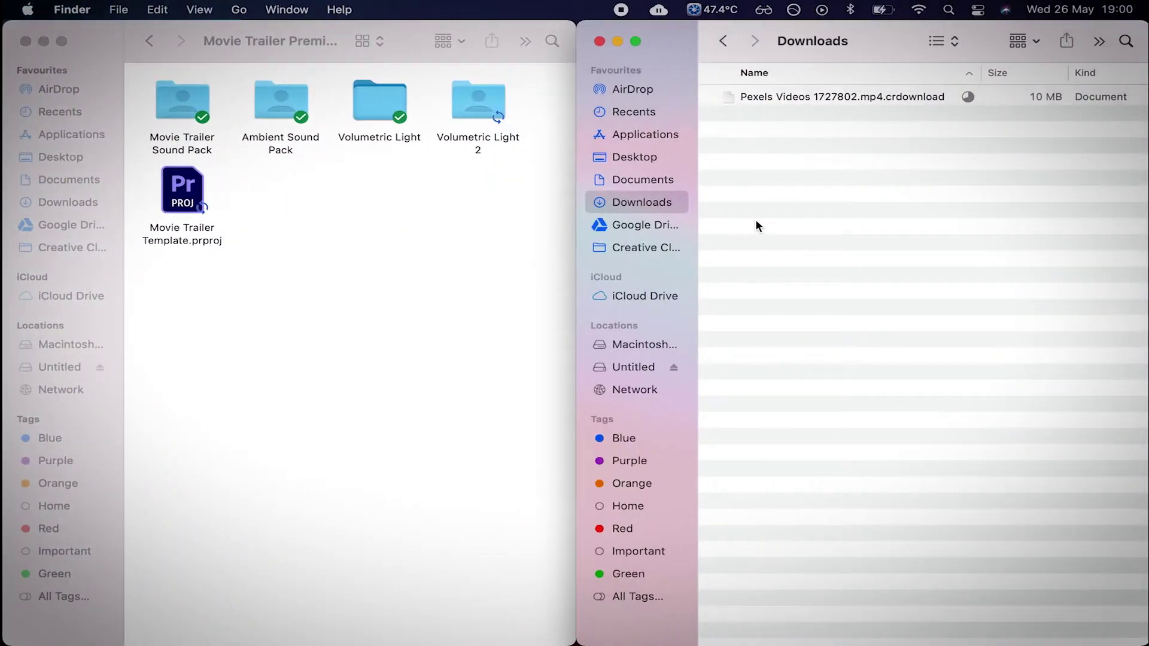
# - Switch to Chrome and play the Last Night in Soho teaser, pausing it on the Focus Features logo at 0:03
pyautogui.hotkey('ctrl', 'Left')
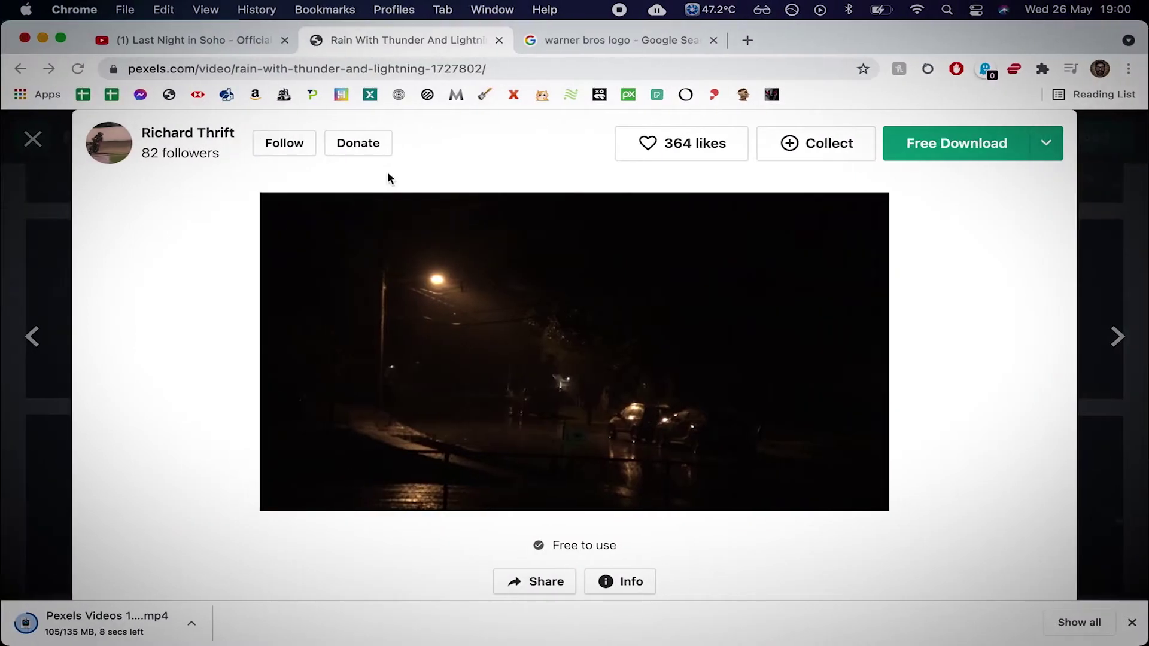
pyautogui.click(191, 41)
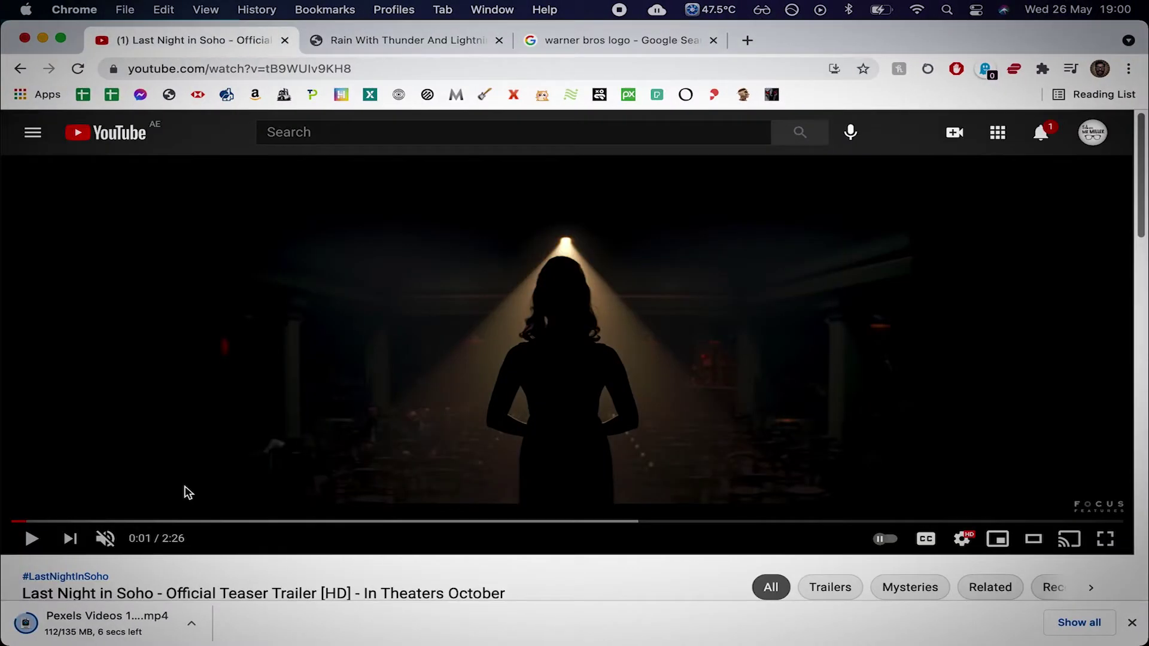
pyautogui.click(33, 528)
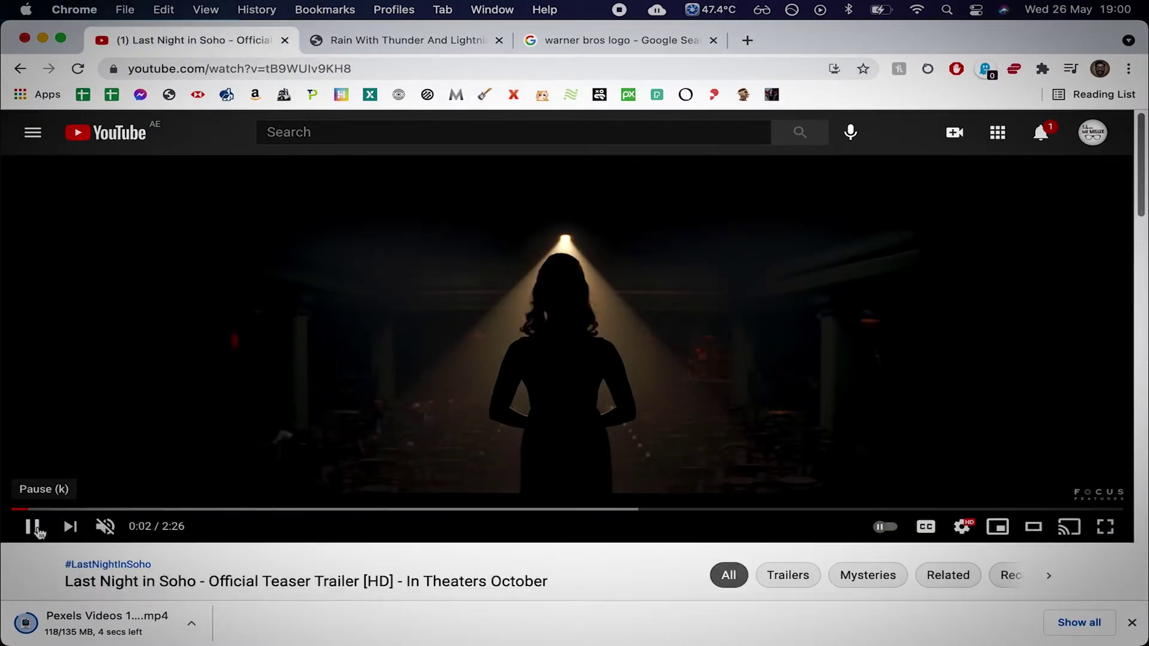
pyautogui.click(33, 527)
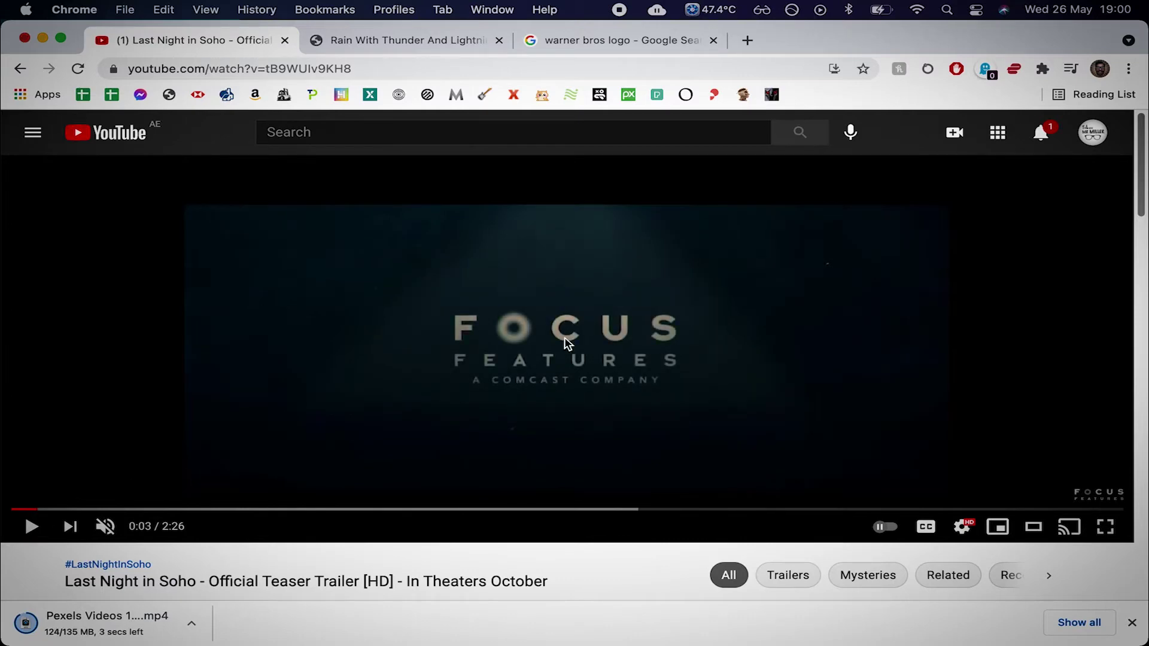
# - Browse the Google Images results for "warner bros logo" and open the grey-on-black logo from wallpaper.dog
pyautogui.click(646, 41)
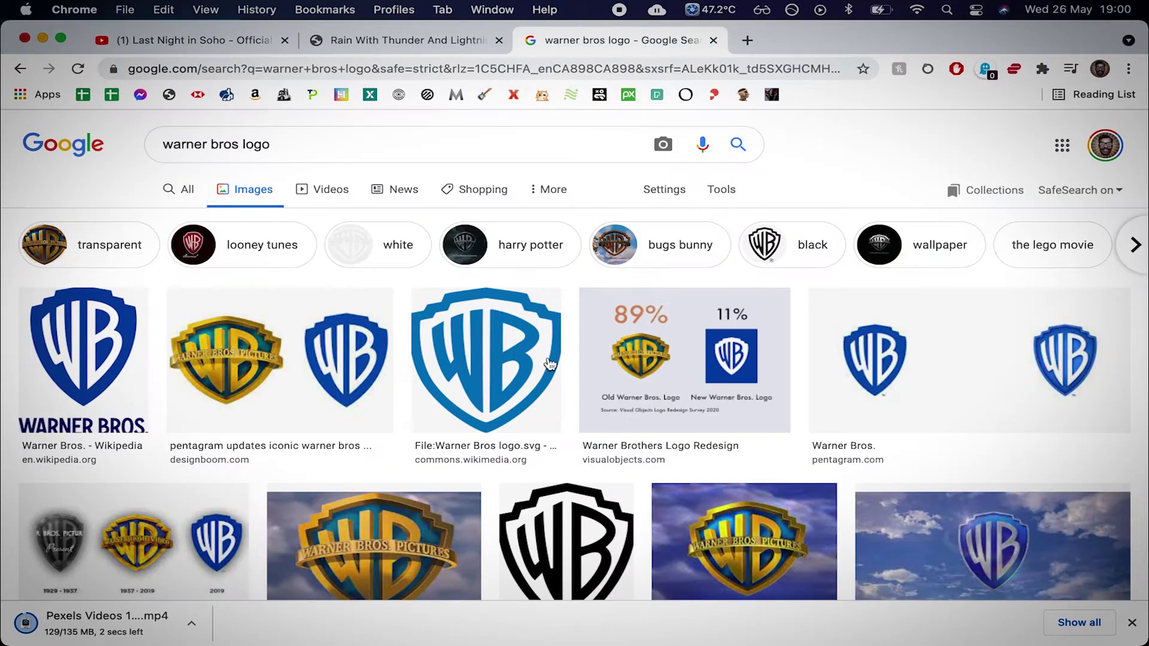
pyautogui.scroll(-3, 559, 394)
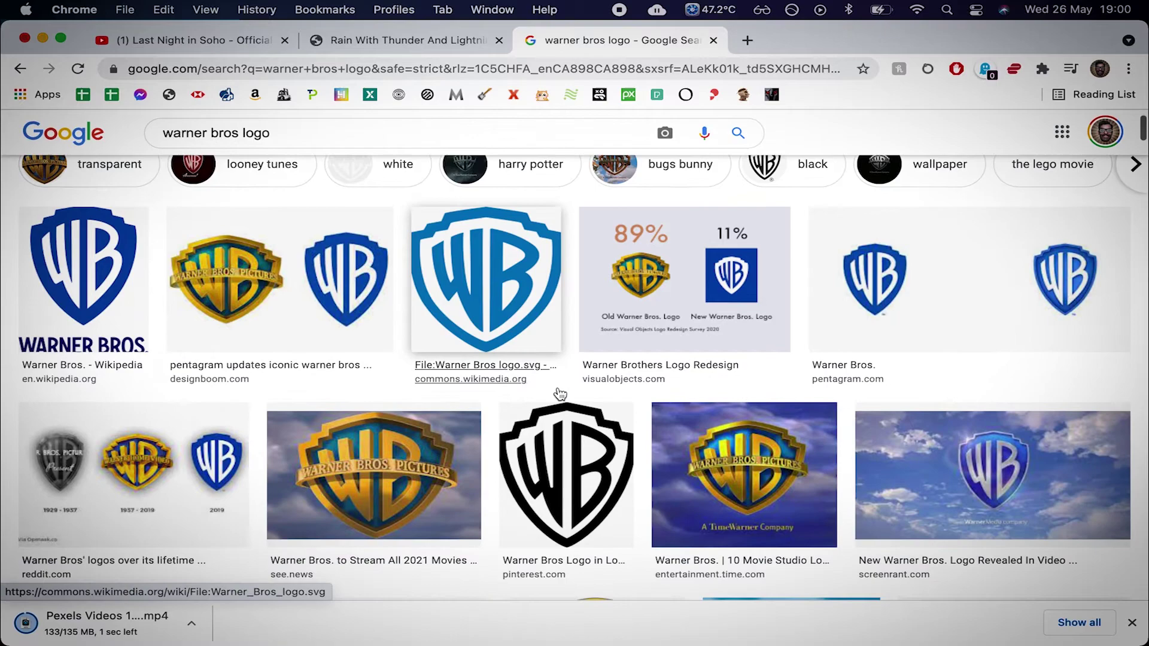
pyautogui.scroll(-10, 557, 392)
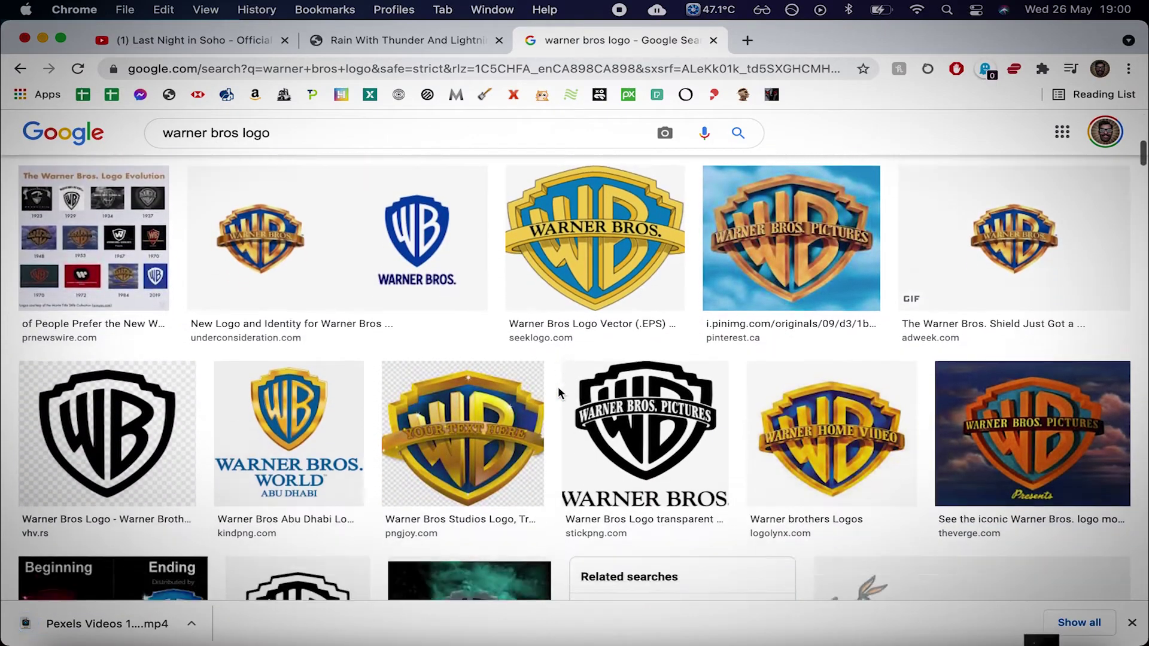
pyautogui.scroll(-2, 559, 393)
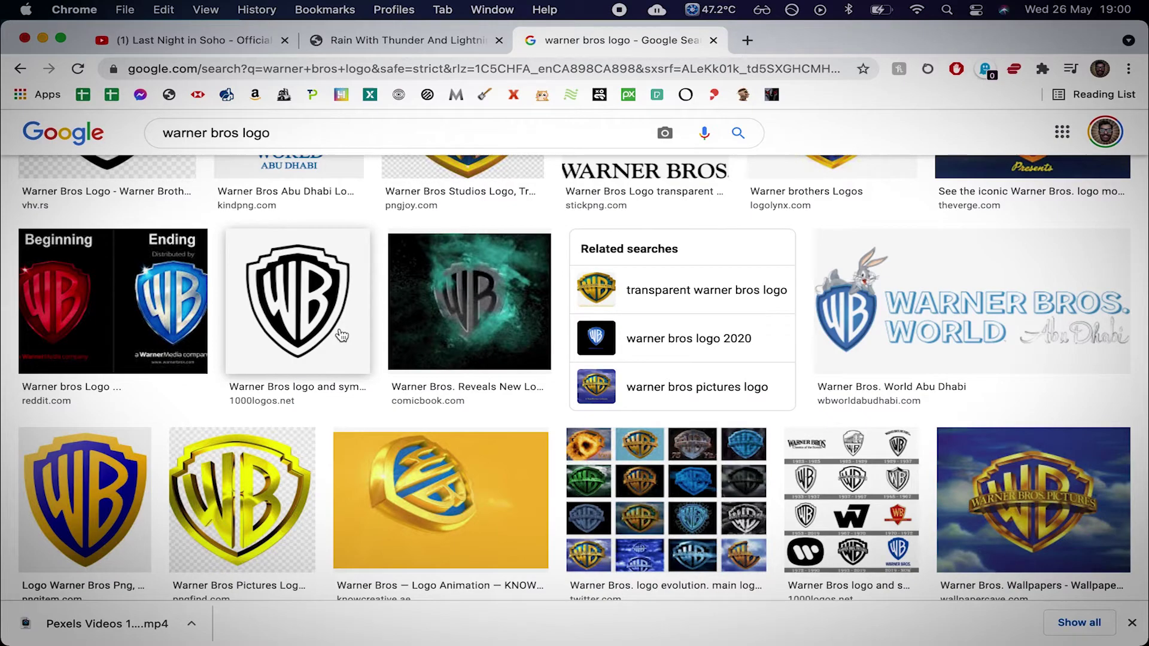
pyautogui.scroll(-8, 341, 335)
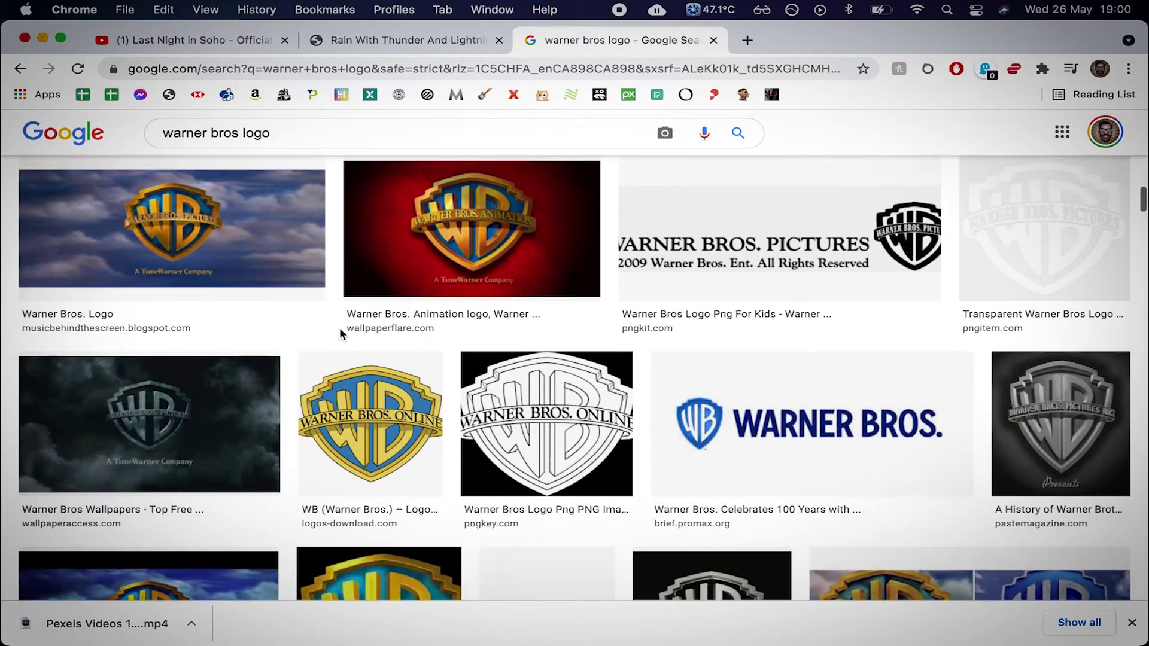
pyautogui.scroll(-5, 339, 333)
pyautogui.click(706, 364)
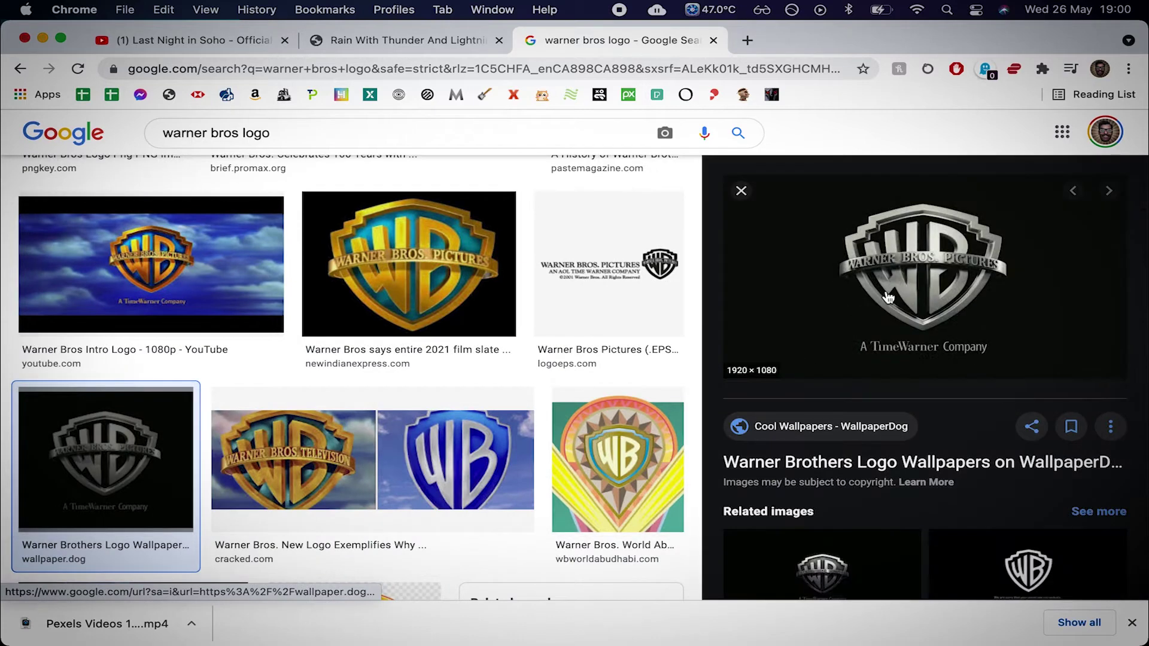
# - Save the Warner Bros. logo image to the Downloads folder as a JPEG named WB
pyautogui.rightClick(906, 275)
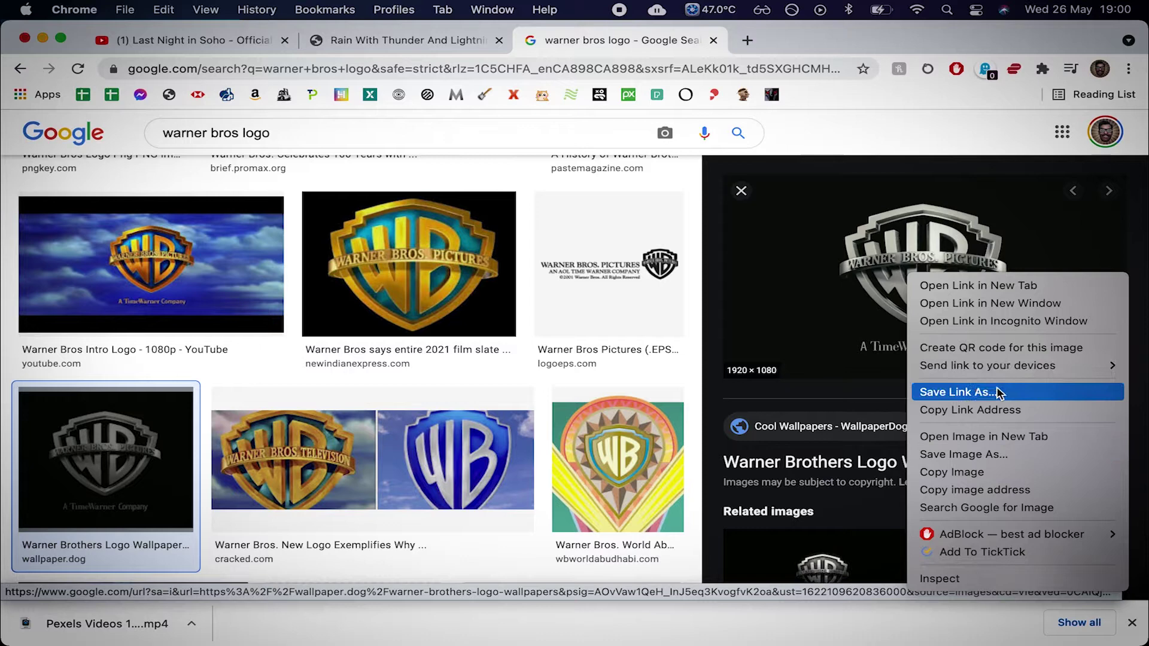
pyautogui.click(992, 454)
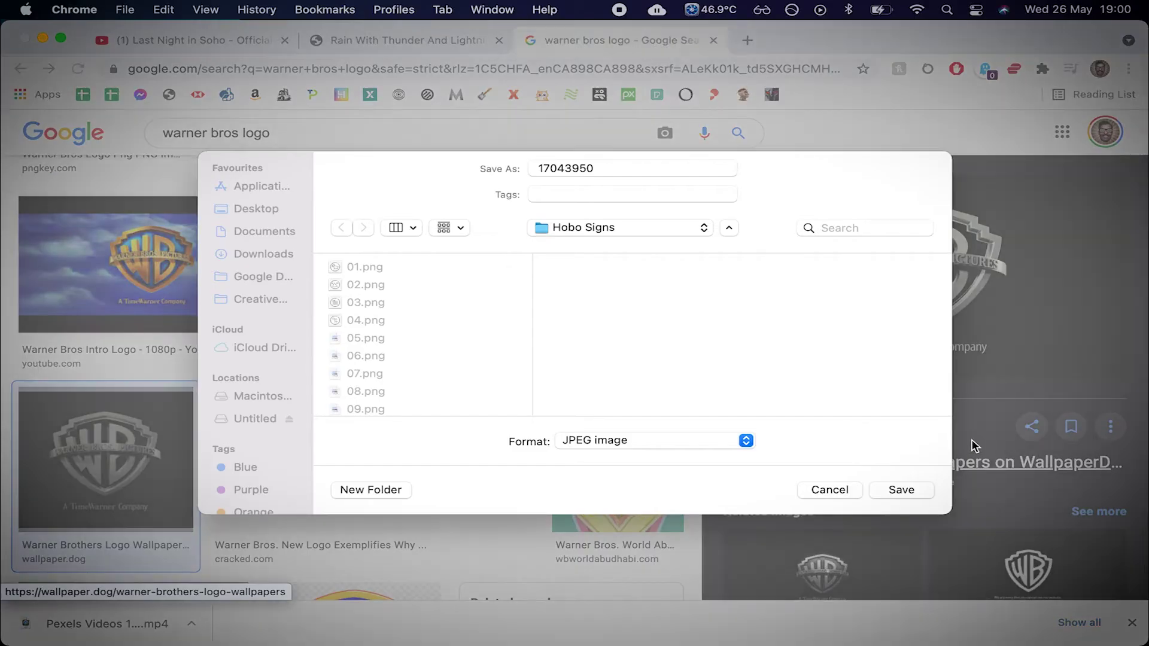
pyautogui.click(297, 259)
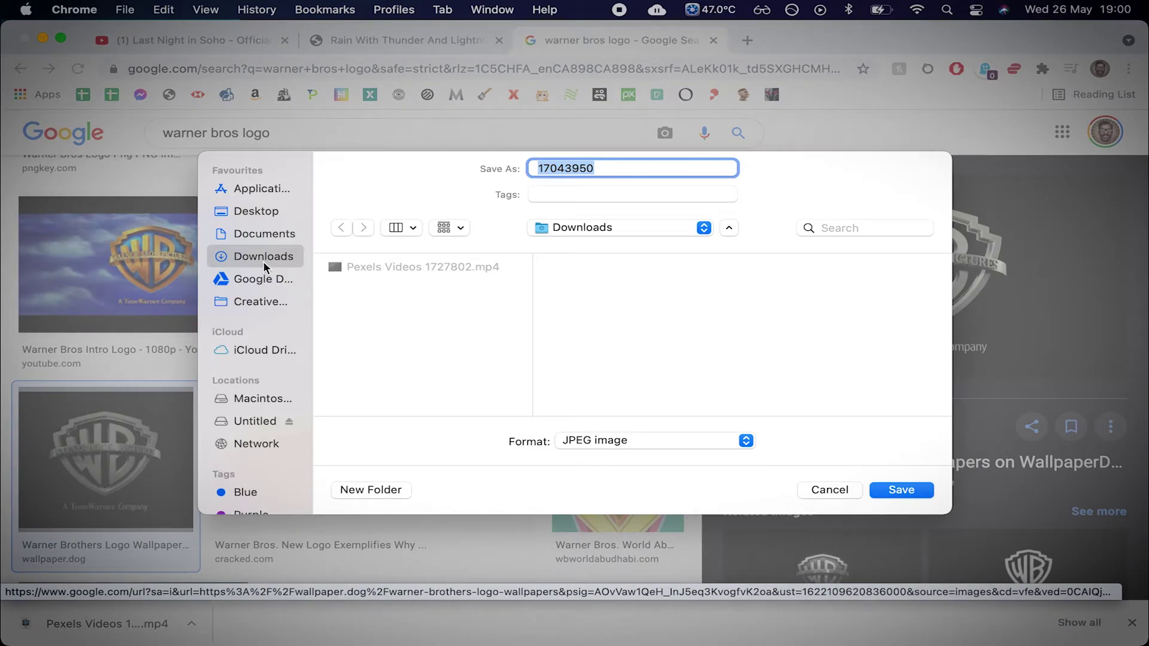
pyautogui.write('WB')
pyautogui.press('Return')
# - Switch to Finder and move Pexels Videos 1727802.mp4 and WB.jpeg from Downloads into the Movie Trailer Premiere Template folder
pyautogui.hotkey('ctrl', 'Right')
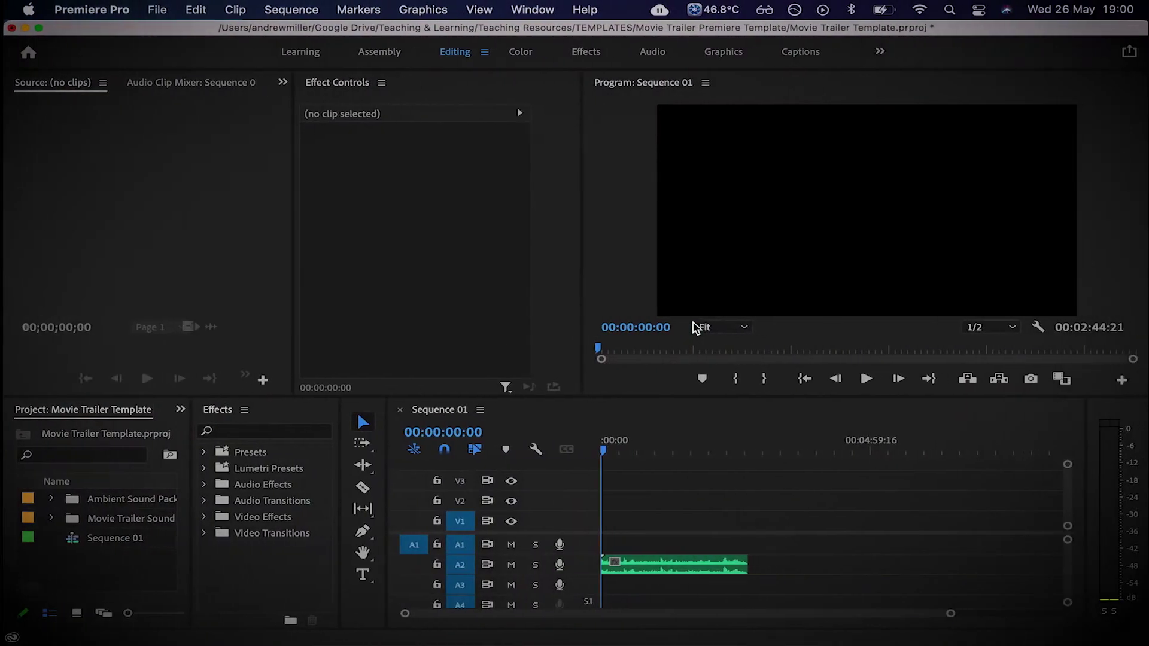
pyautogui.hotkey('ctrl', 'Right')
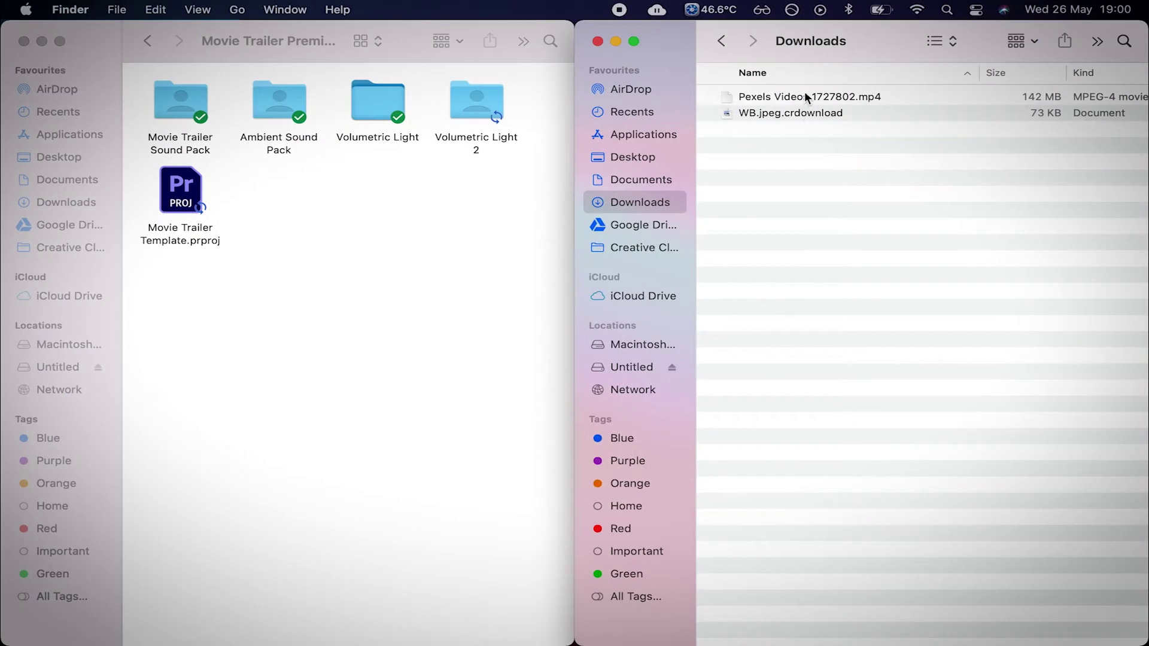
pyautogui.moveTo(824, 142); pyautogui.dragTo(390, 233)
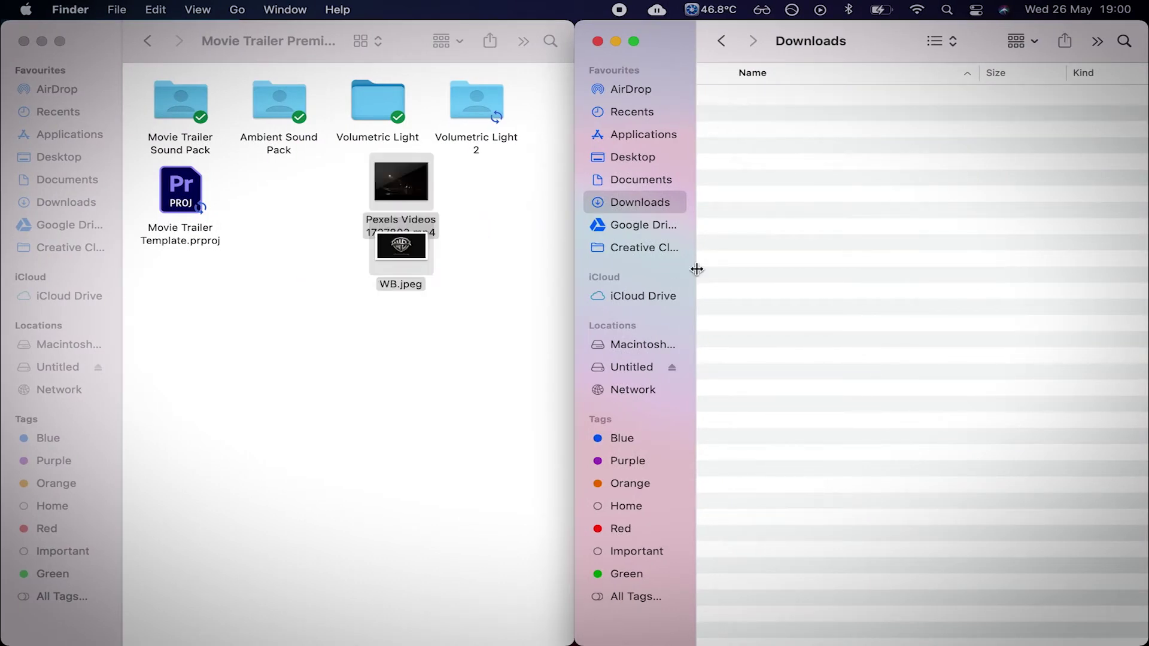
# - Sort the files in the Movie Trailer Premiere Template folder by kind
pyautogui.rightClick(378, 387)
pyautogui.moveTo(461, 479)
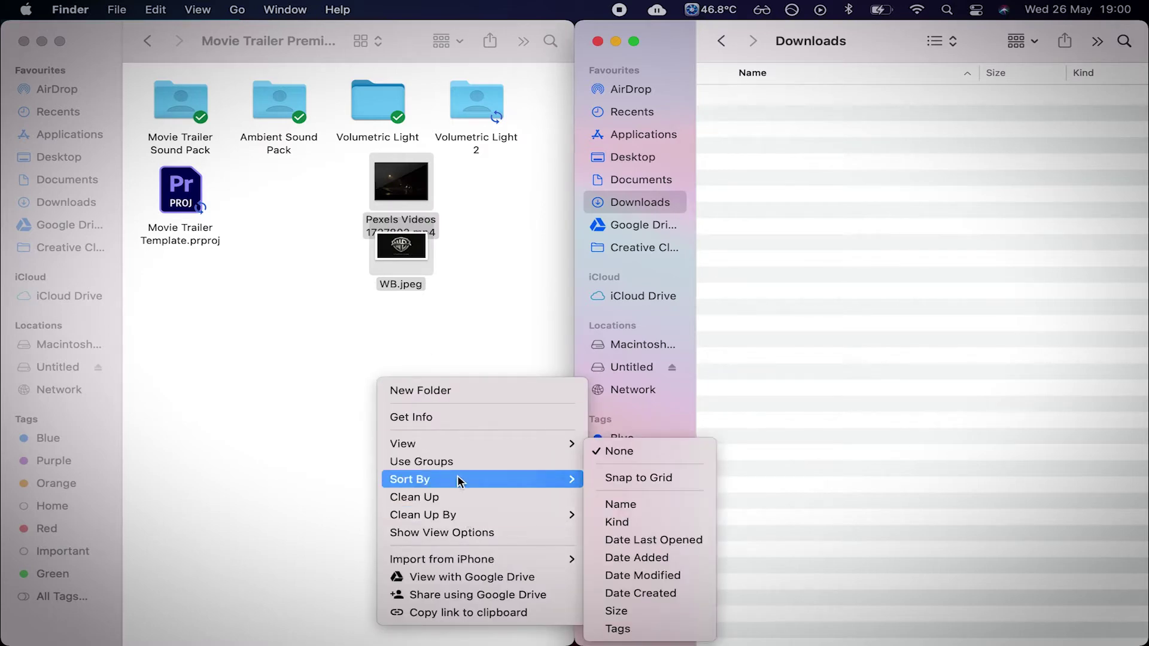
pyautogui.click(647, 516)
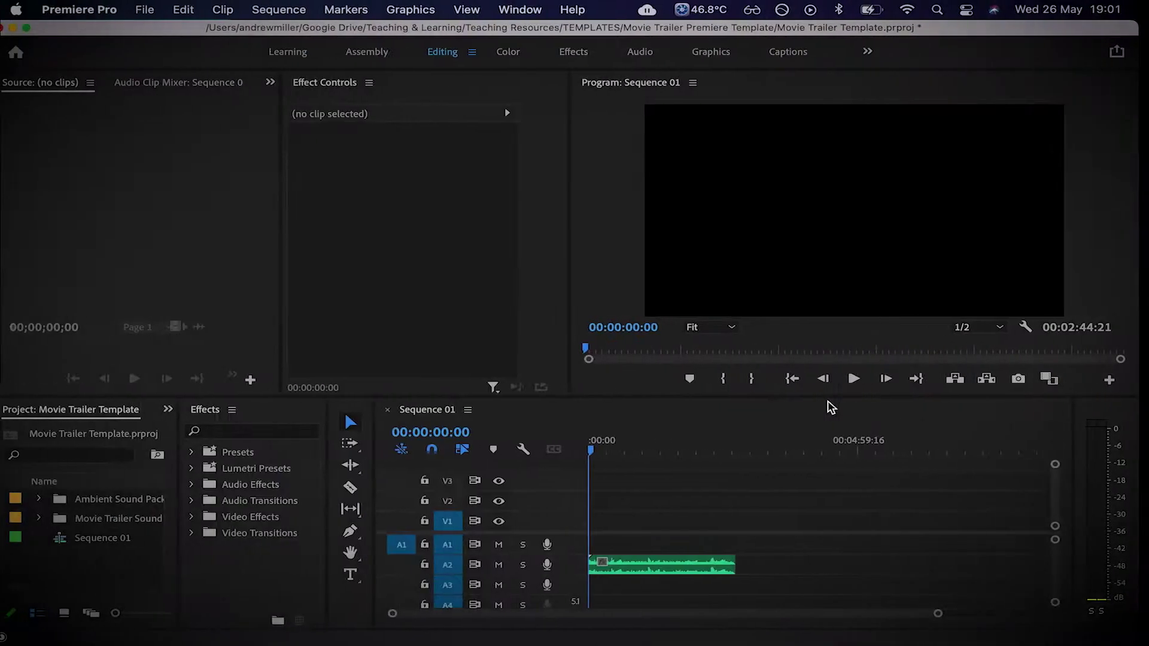
# - Switch to Premiere Pro and import WB.jpeg and Pexels Videos 1727802.mp4 into the project
pyautogui.click(84, 576)
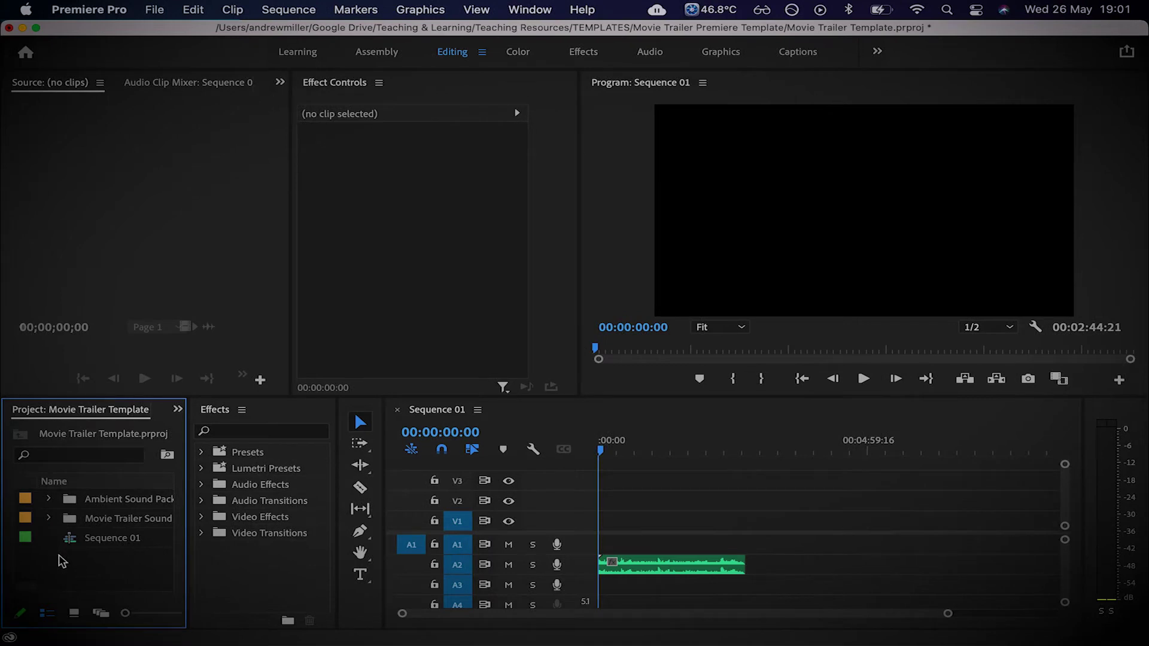
pyautogui.doubleClick(60, 561)
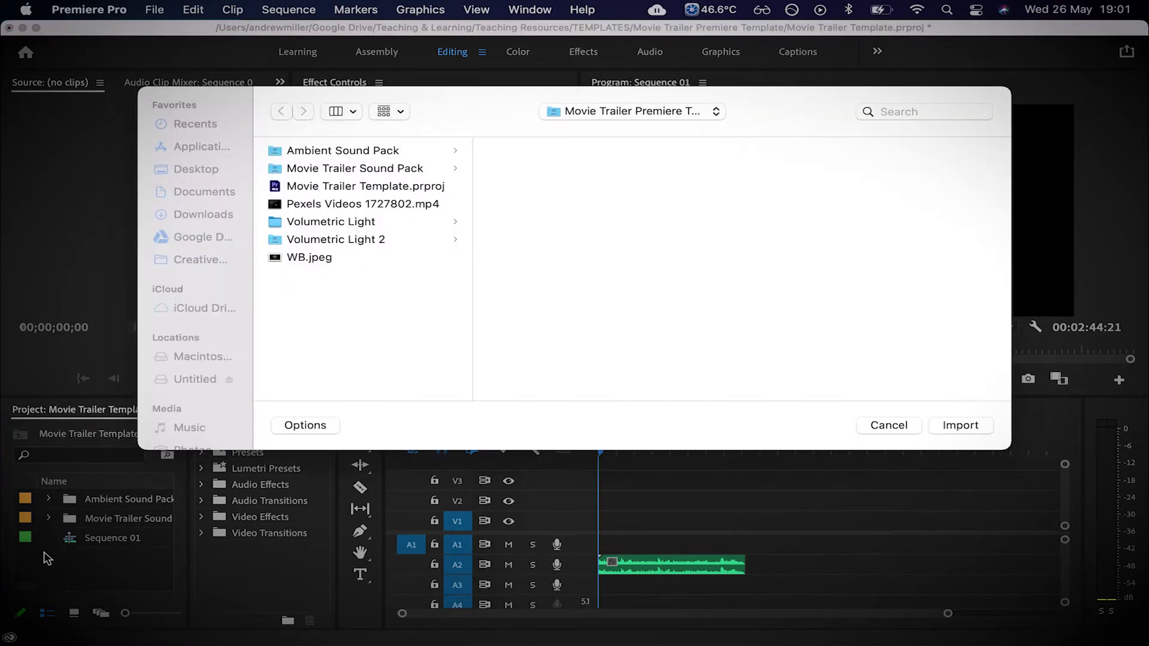
pyautogui.click(324, 261)
pyautogui.keyDown('super'); pyautogui.click(352, 205); pyautogui.keyUp('super')
pyautogui.press('Return')
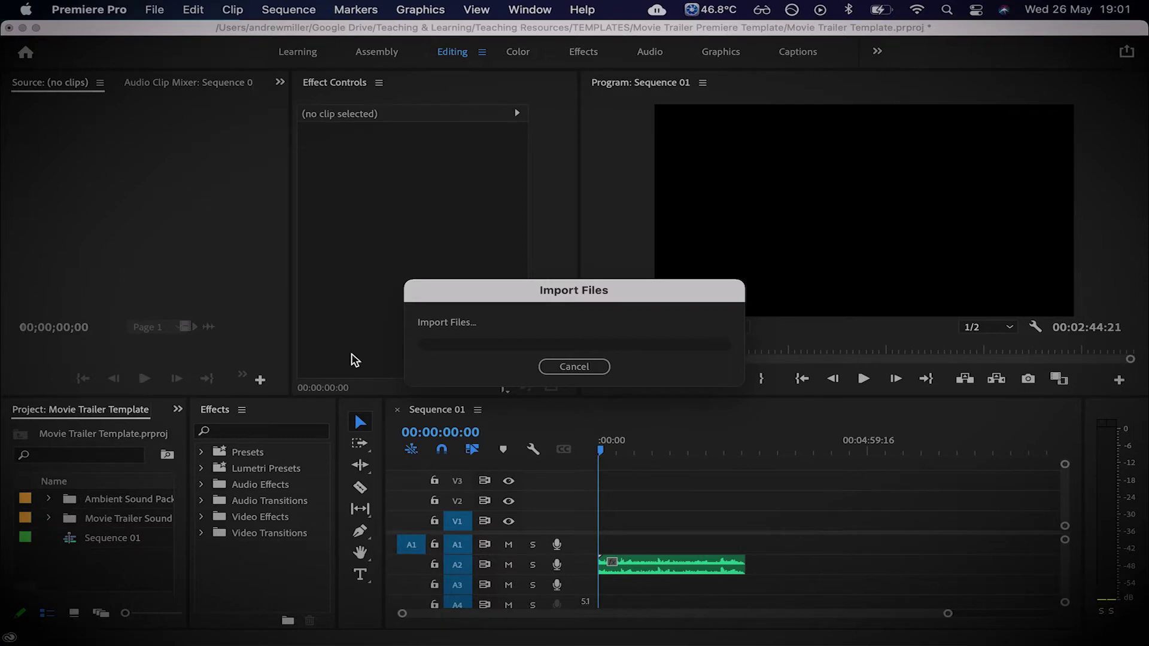
# - Place the Pexels Videos 1727802.mp4 clip at the start of the sequence, with its video on V1 and audio on A1
pyautogui.click(98, 519)
pyautogui.moveTo(76, 563); pyautogui.dragTo(605, 544)
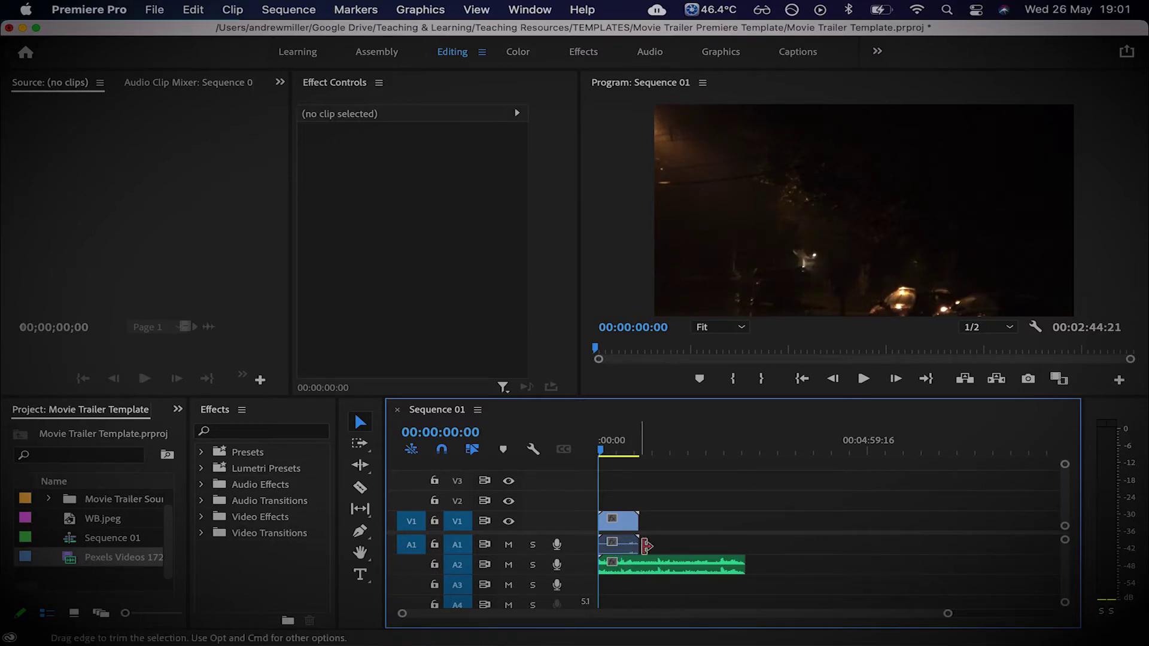
pyautogui.moveTo(640, 572); pyautogui.dragTo(704, 546)
pyautogui.click(680, 593)
pyautogui.press('super+z')
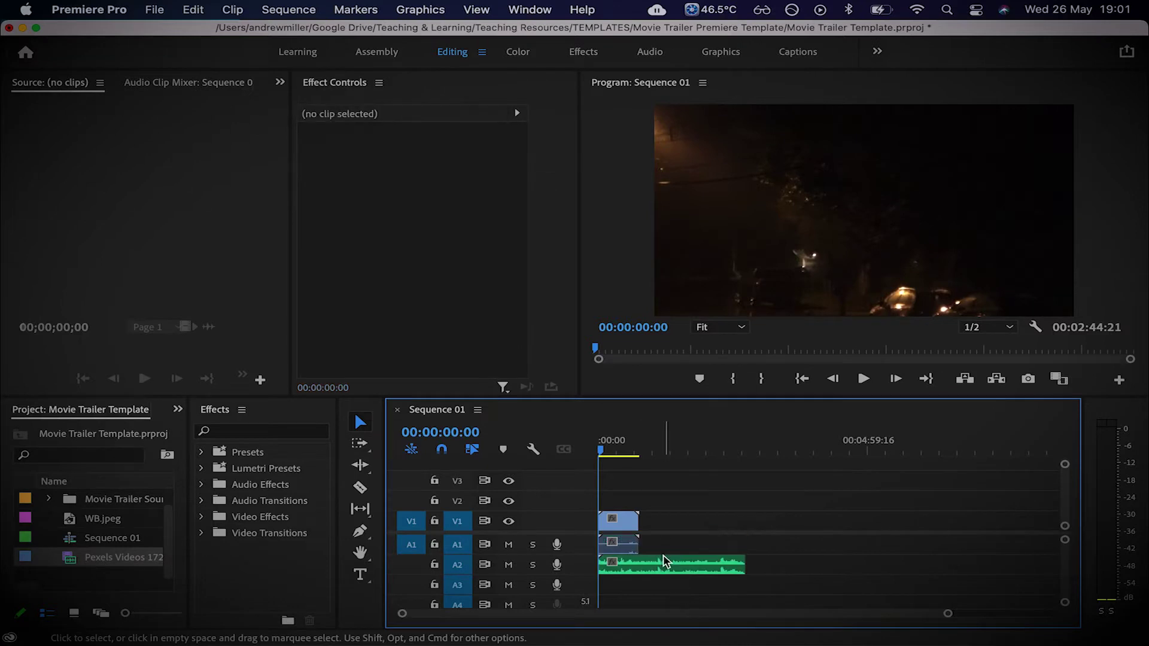
# - Remove the storm clip's audio from the sequence and move the soundtrack from A2 up to A1
pyautogui.rightClick(631, 548)
pyautogui.click(677, 535)
pyautogui.moveTo(664, 567); pyautogui.dragTo(667, 548)
pyautogui.click(679, 505)
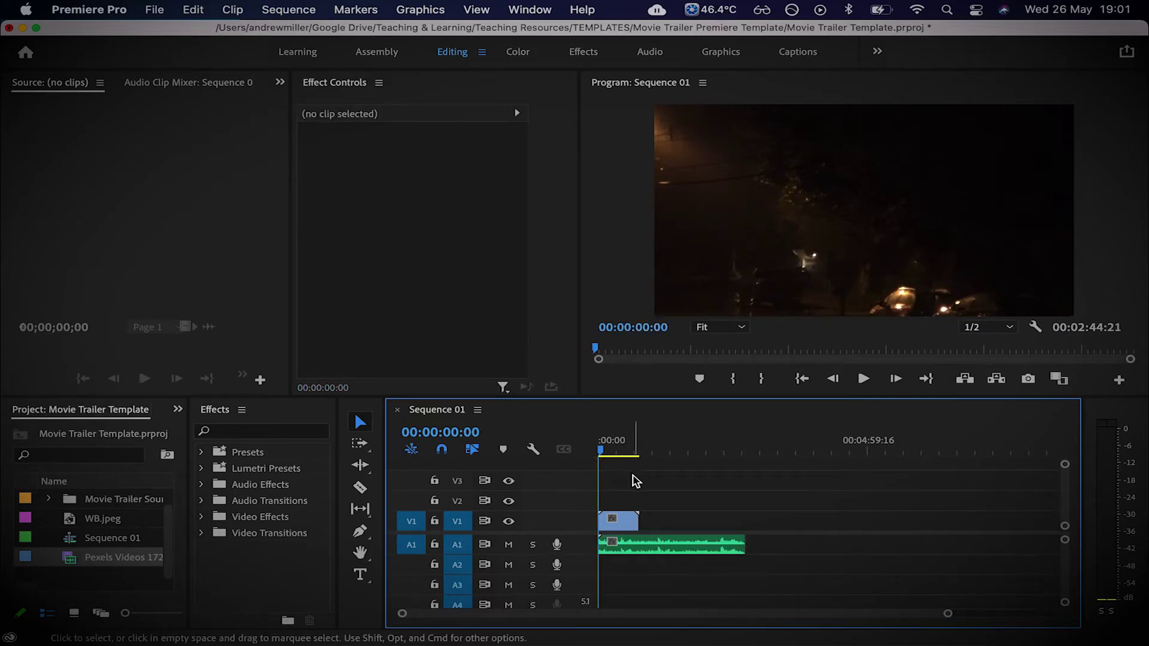
# - Scale the Pexels storm clip on V1 to the frame size of the sequence
pyautogui.rightClick(628, 524)
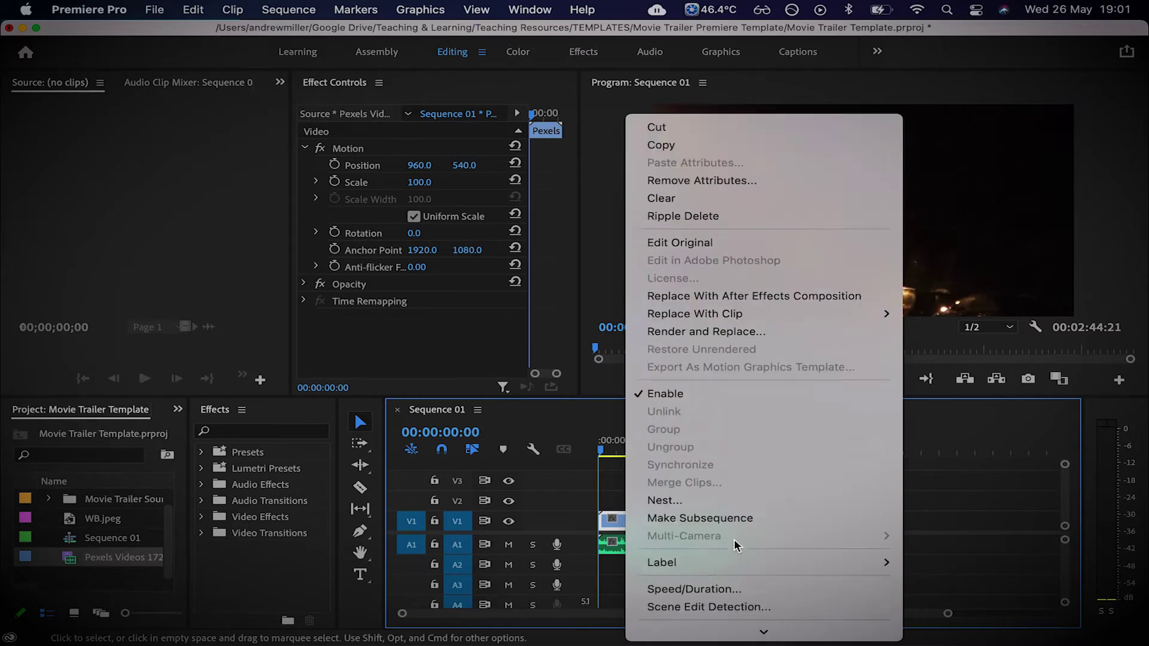
pyautogui.scroll(-5, 736, 544)
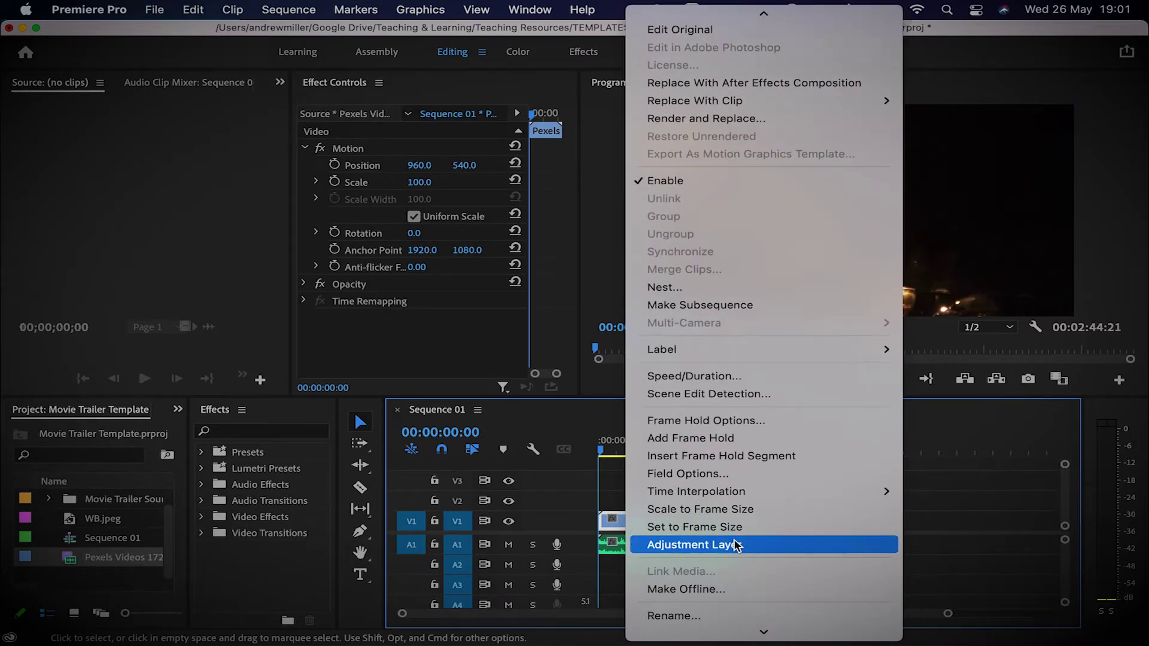
pyautogui.click(735, 509)
pyautogui.click(650, 485)
# - Play the first few seconds of the storm footage with the soundtrack and return the playhead to the start
pyautogui.press('space')
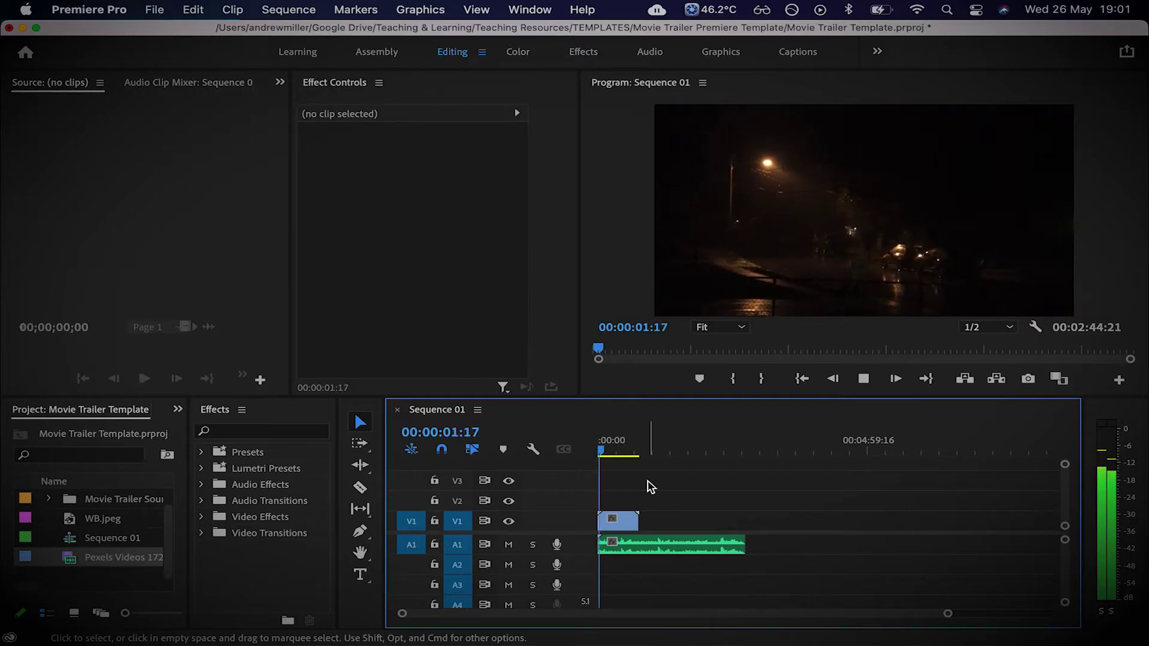
pyautogui.press('space')
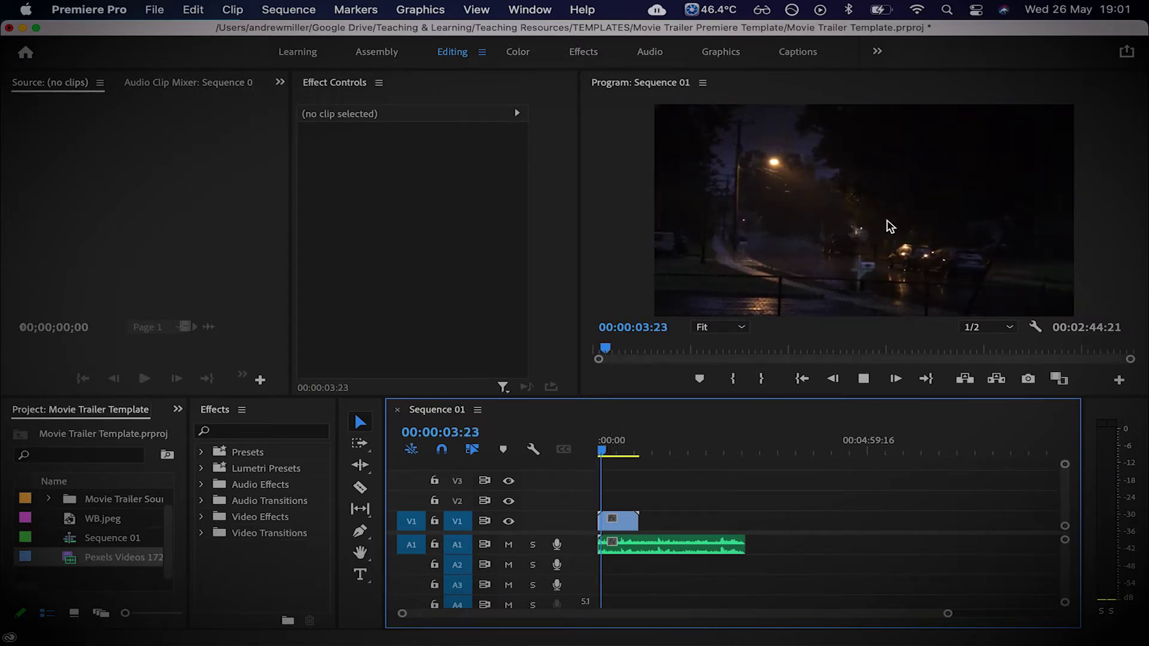
pyautogui.press('space')
pyautogui.press('space')
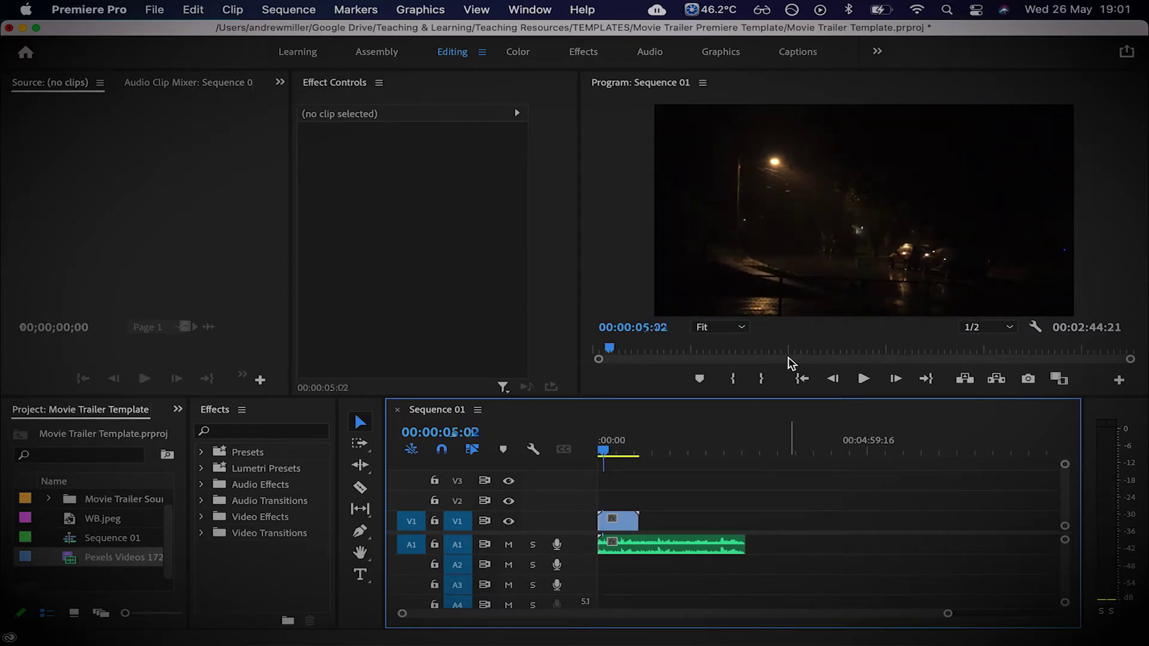
pyautogui.click(610, 455)
pyautogui.moveTo(610, 455)
pyautogui.mouseDown()
pyautogui.moveTo(622, 454)
pyautogui.moveTo(593, 454)
pyautogui.moveTo(630, 453)
pyautogui.moveTo(596, 454)
pyautogui.mouseUp()
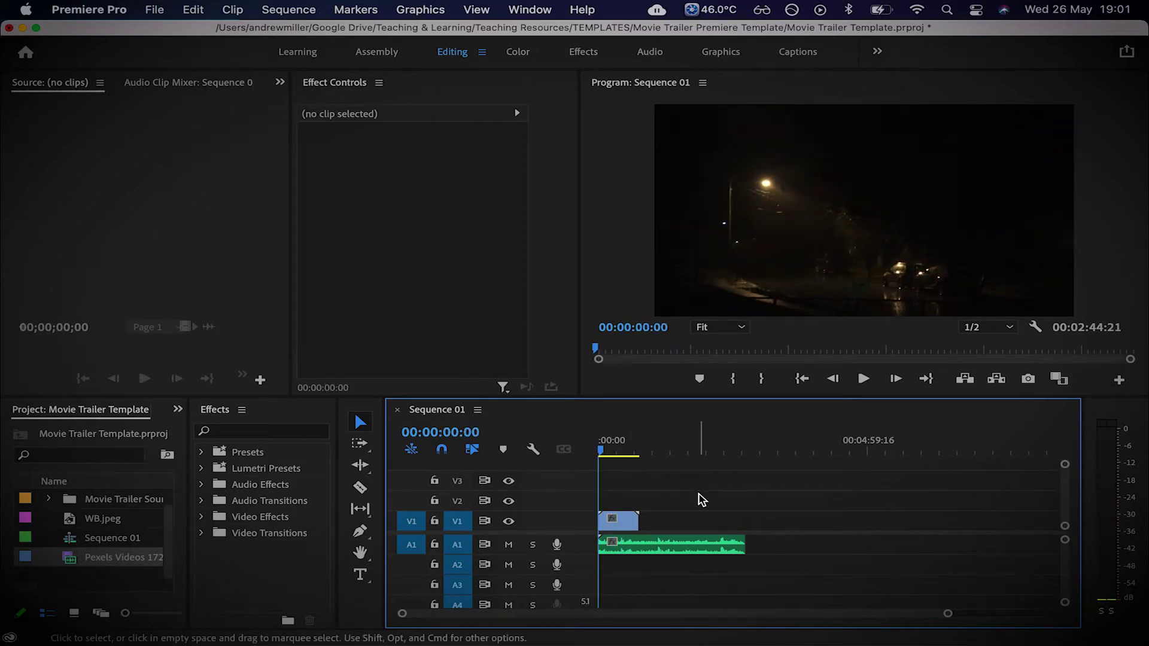
# - Place WB.jpeg on V2 just after the end of the storm clip and move the playhead onto the logo
pyautogui.moveTo(71, 524); pyautogui.dragTo(641, 503)
pyautogui.moveTo(642, 442); pyautogui.dragTo(642, 442)
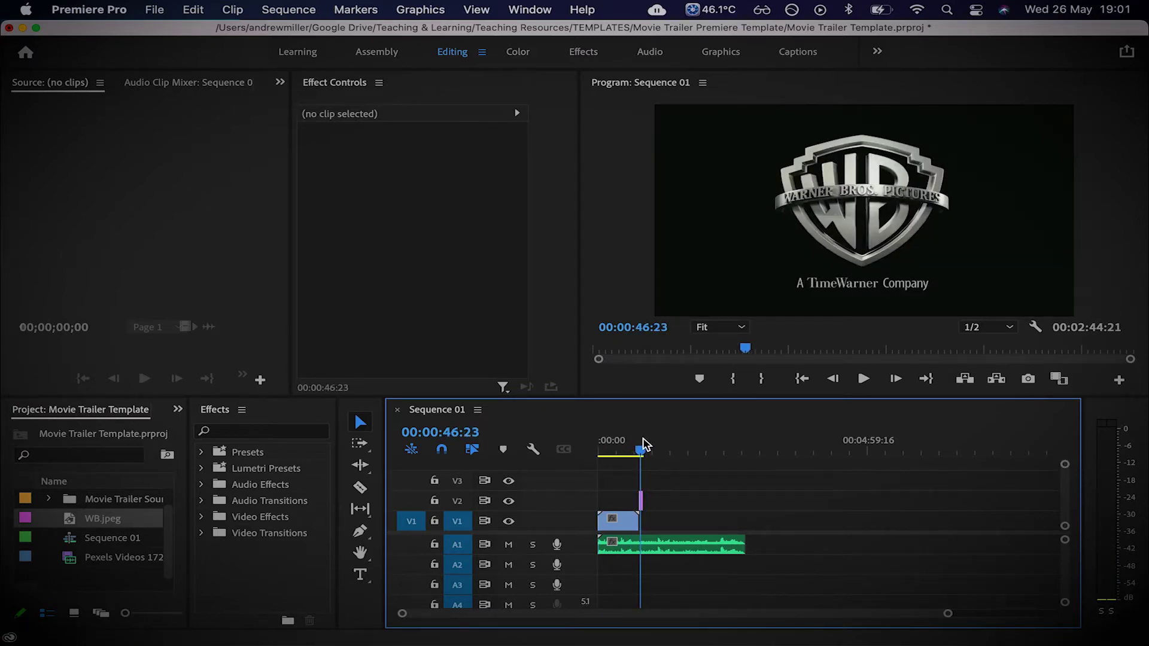
pyautogui.press('=')
pyautogui.press('=')
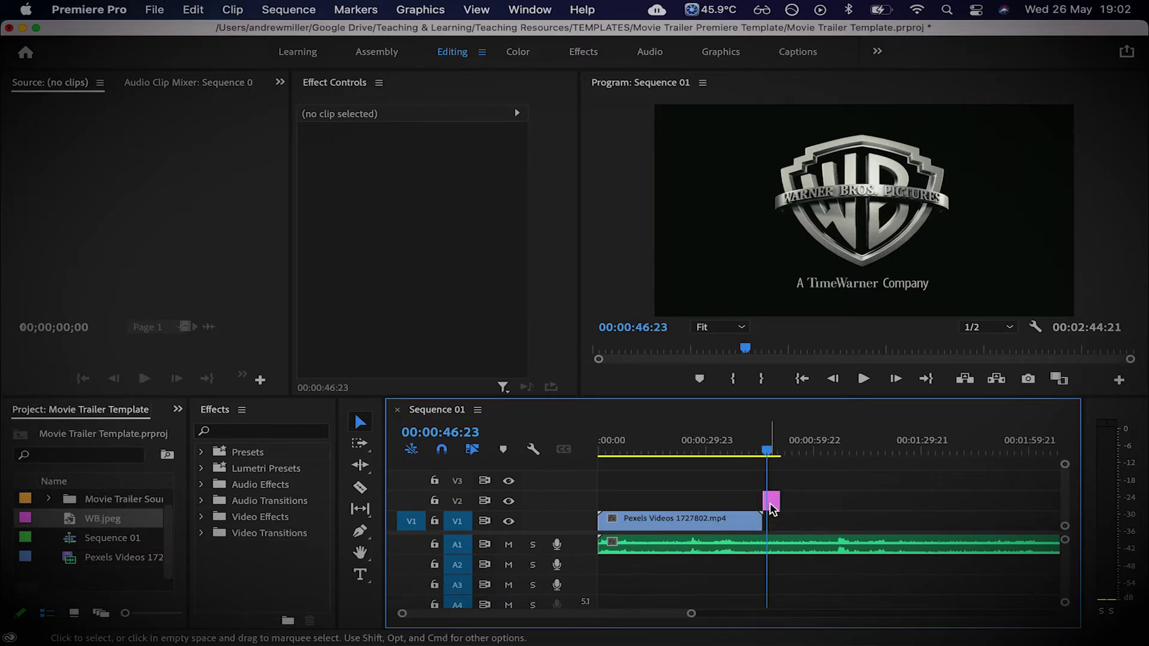
# - Add a Scale keyframe of 100 at the start of the WB.jpeg clip, at 00:00:46:00
pyautogui.click(772, 503)
pyautogui.moveTo(540, 120); pyautogui.dragTo(481, 124)
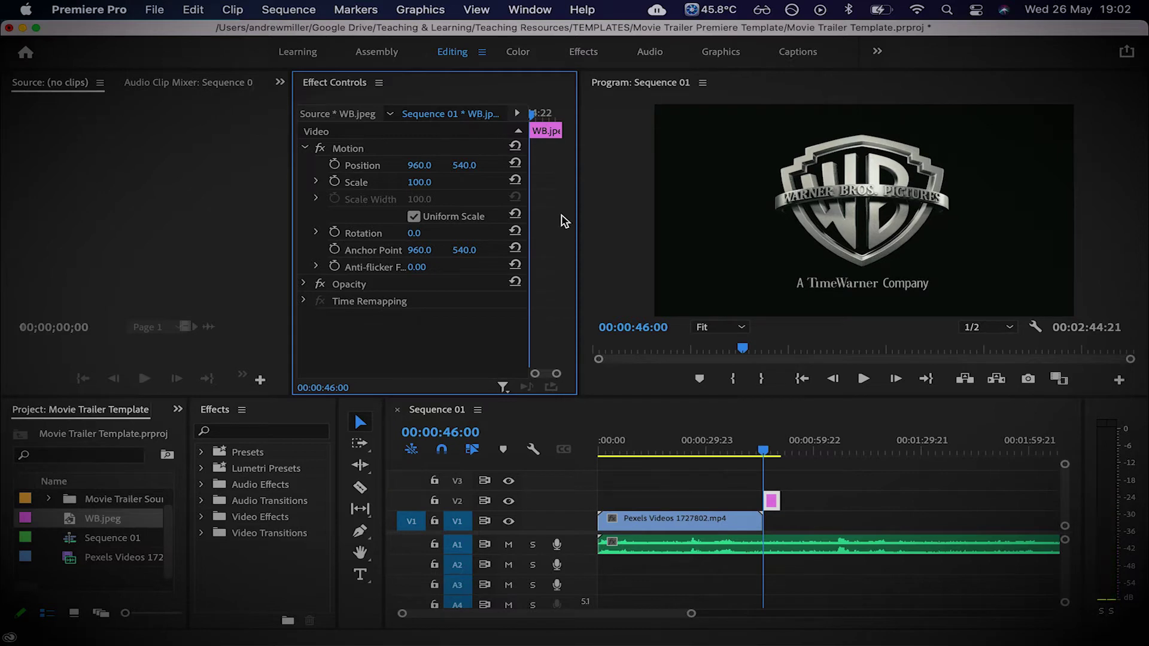
pyautogui.click(335, 183)
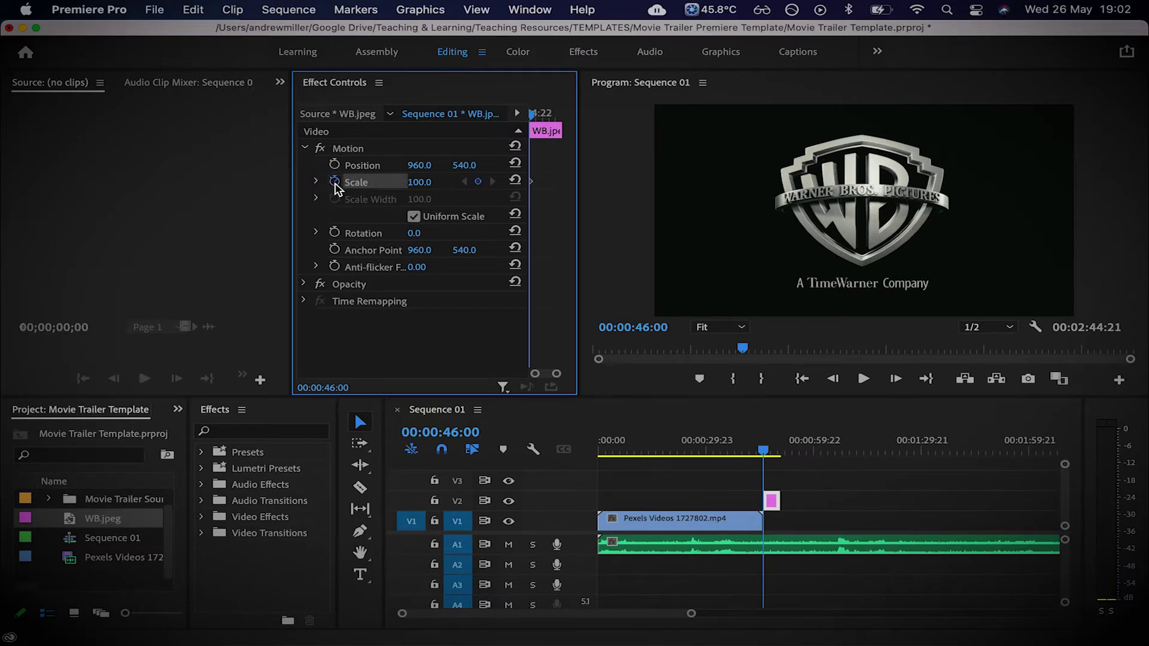
pyautogui.click(419, 182)
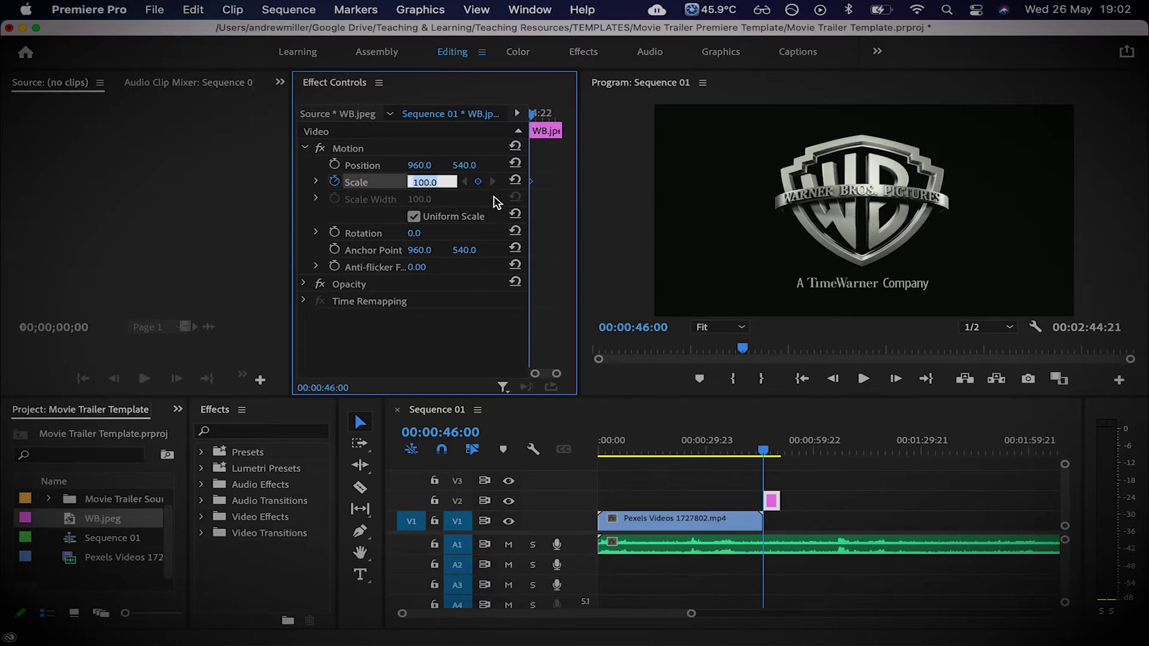
pyautogui.press('Return')
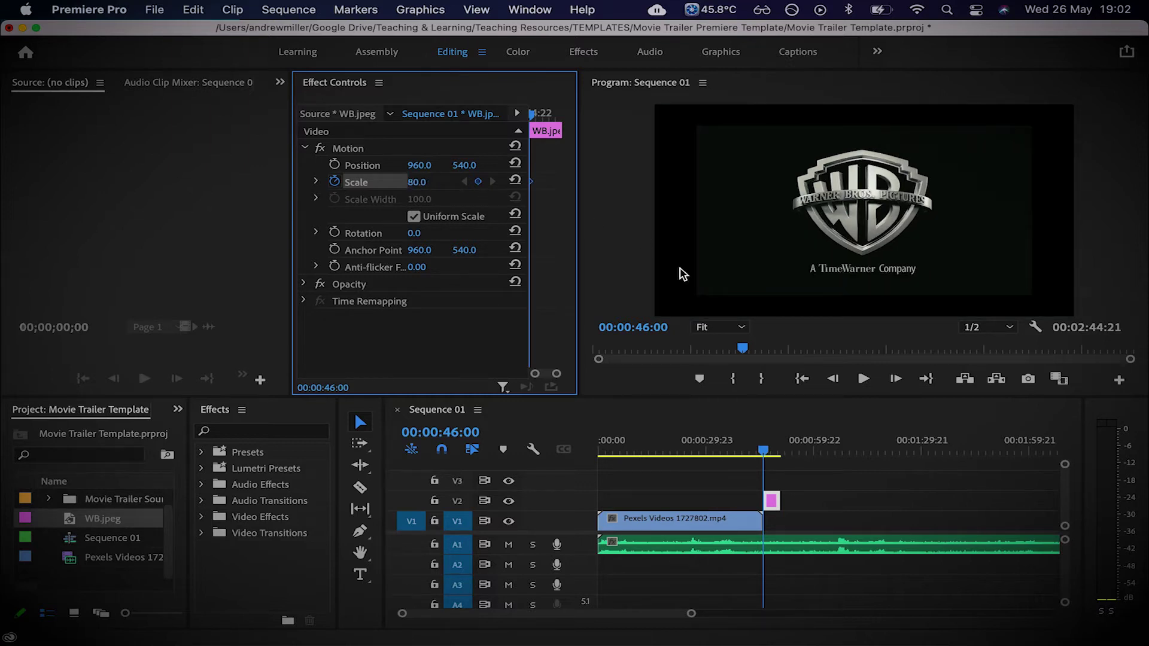
pyautogui.press('super+z')
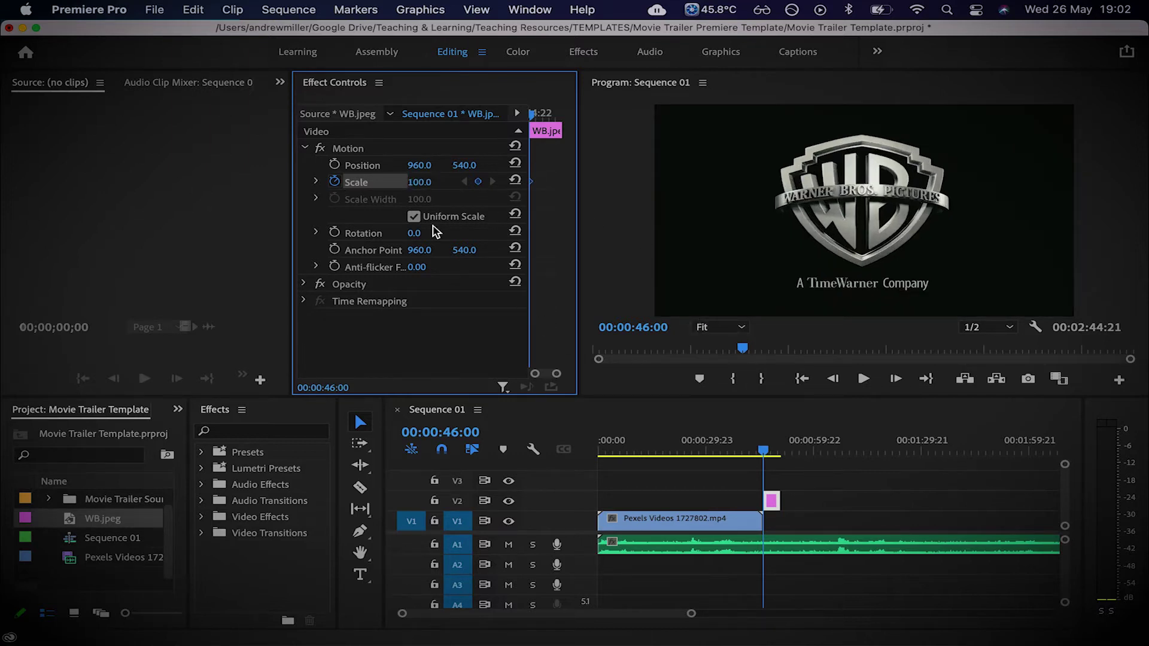
# - Set the WB.jpeg clip's Scale to 105 at its end, at 00:00:51:00, to keyframe a slow zoom
pyautogui.moveTo(532, 116); pyautogui.dragTo(618, 135)
pyautogui.click(431, 181)
pyautogui.press('Return')
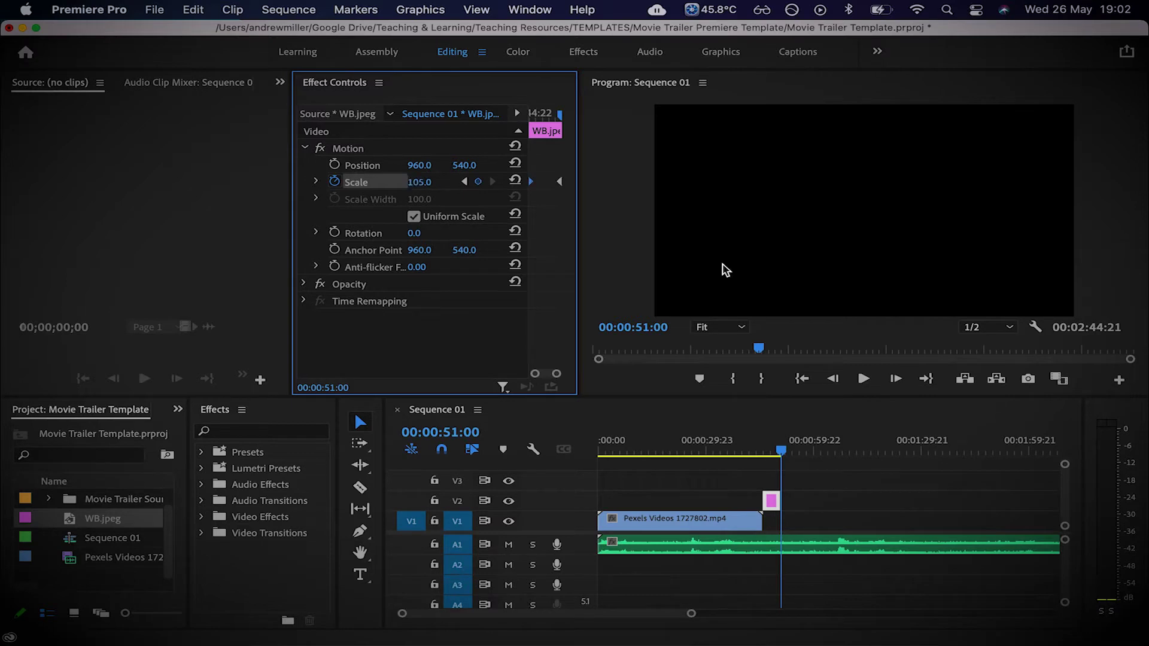
# - Play back the end of the storm clip and the Warner Bros. logo to review the slow zoom
pyautogui.moveTo(781, 453); pyautogui.dragTo(759, 450)
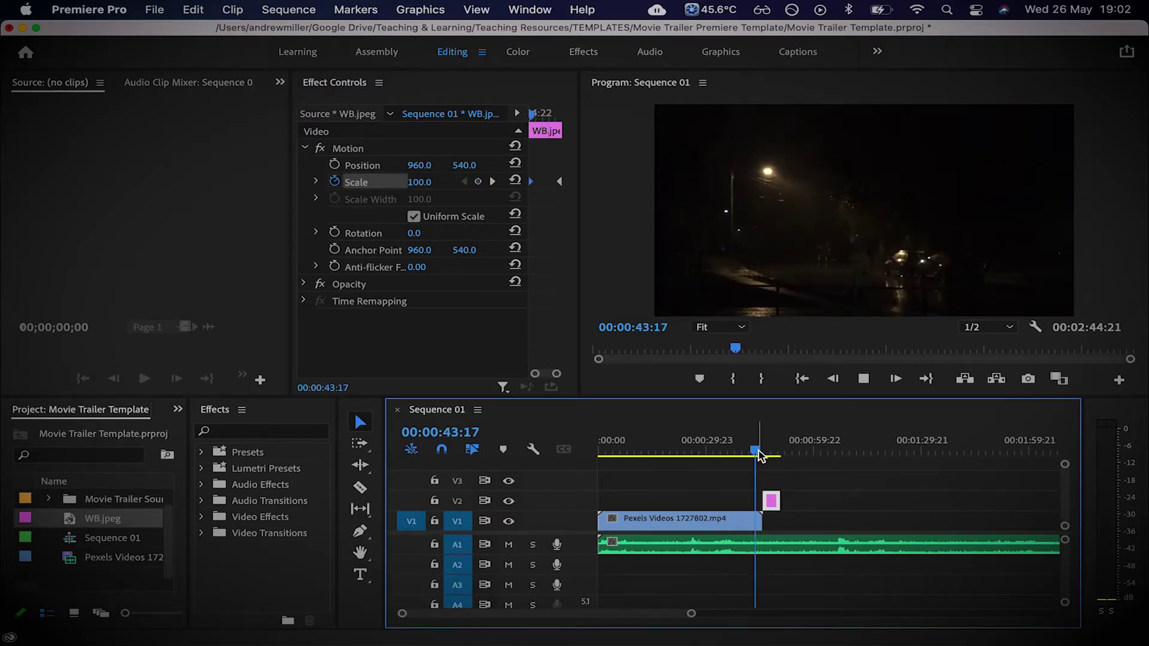
pyautogui.click(748, 450)
pyautogui.moveTo(752, 451); pyautogui.dragTo(764, 453)
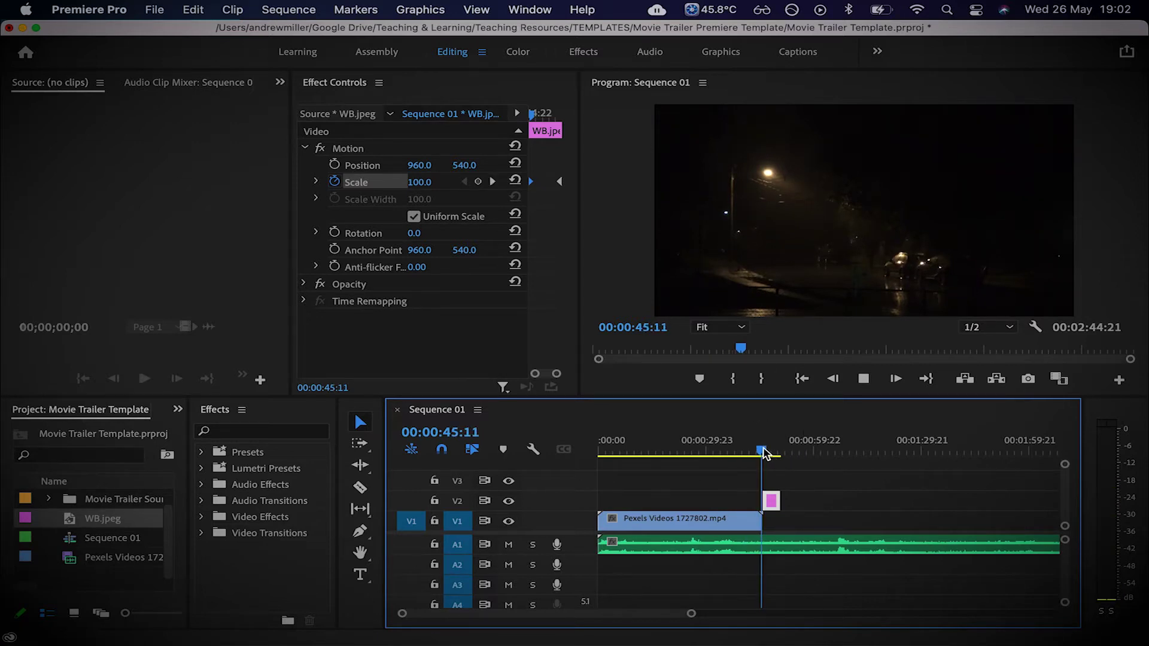
pyautogui.press('space')
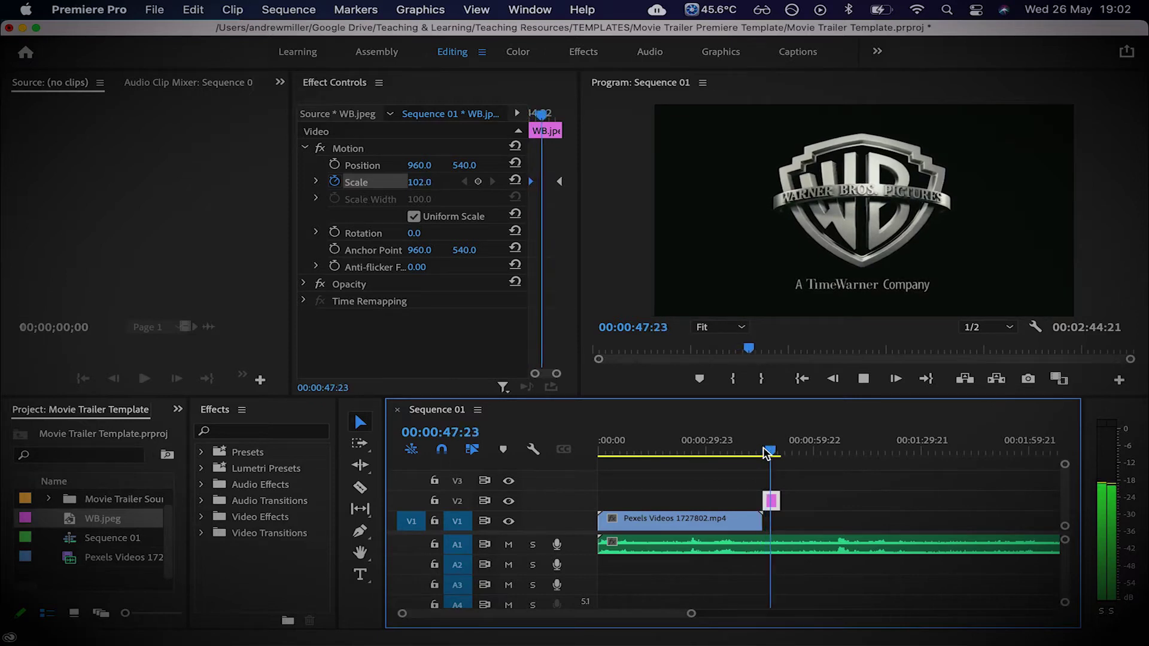
pyautogui.press('space')
pyautogui.click(748, 486)
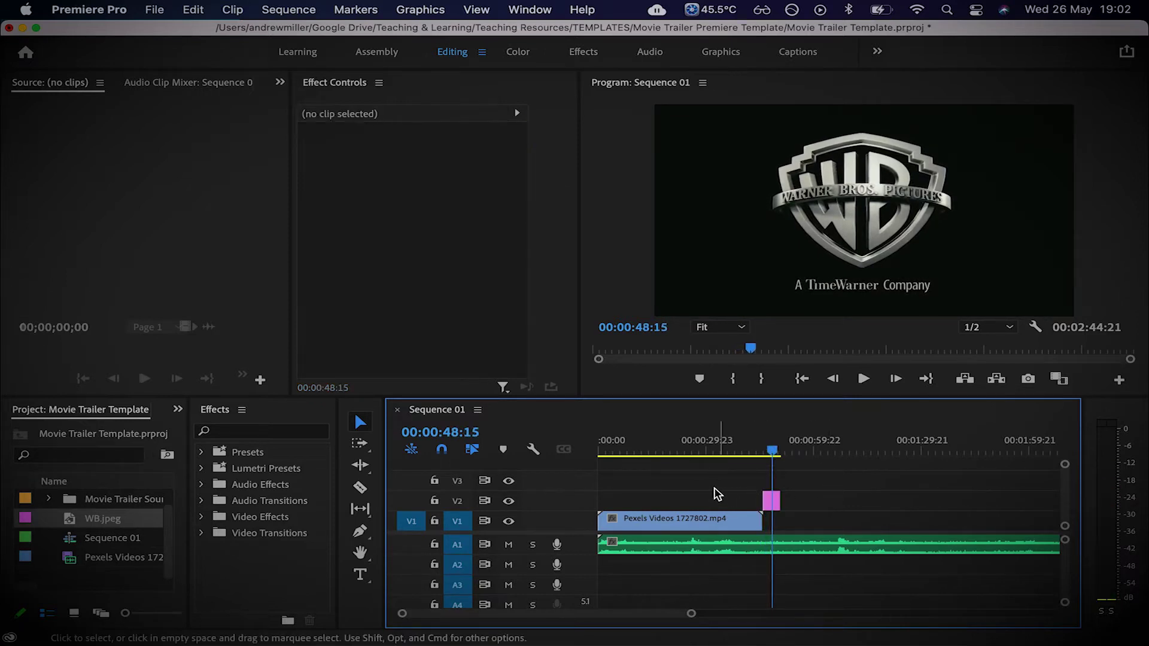
# - Check the logo timing in the Chrome teaser, and in Premiere Pro move the WB.jpeg clip on V2 to start at 00:00:03:00
pyautogui.press('super+Tab')
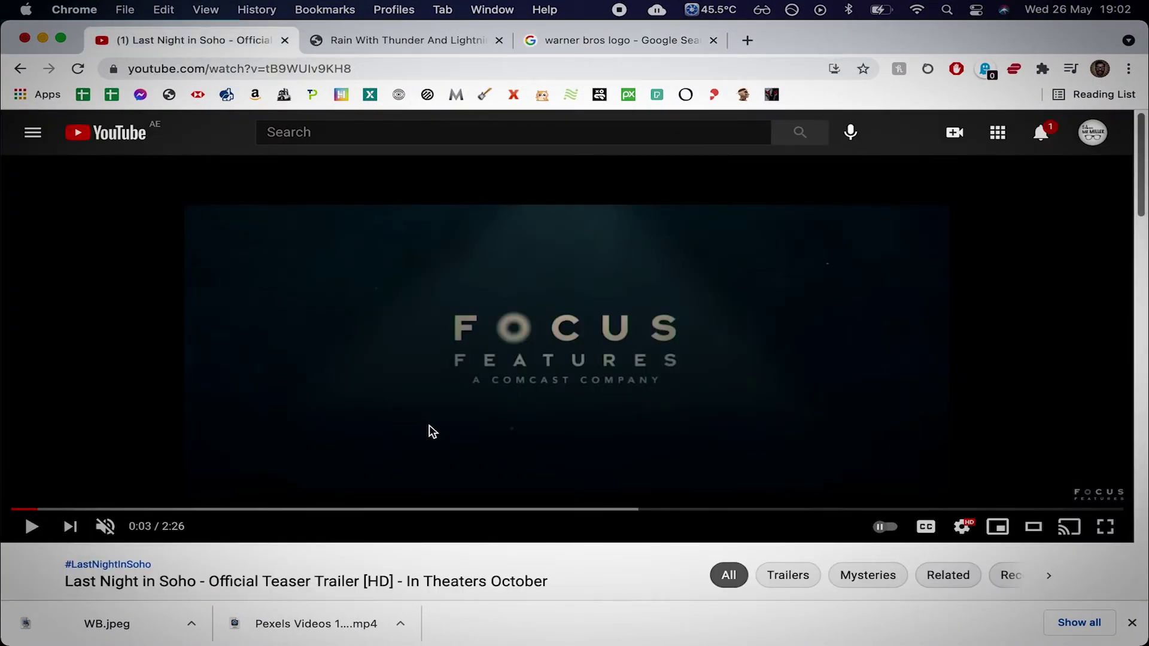
pyautogui.hotkey('ctrl', 'Right')
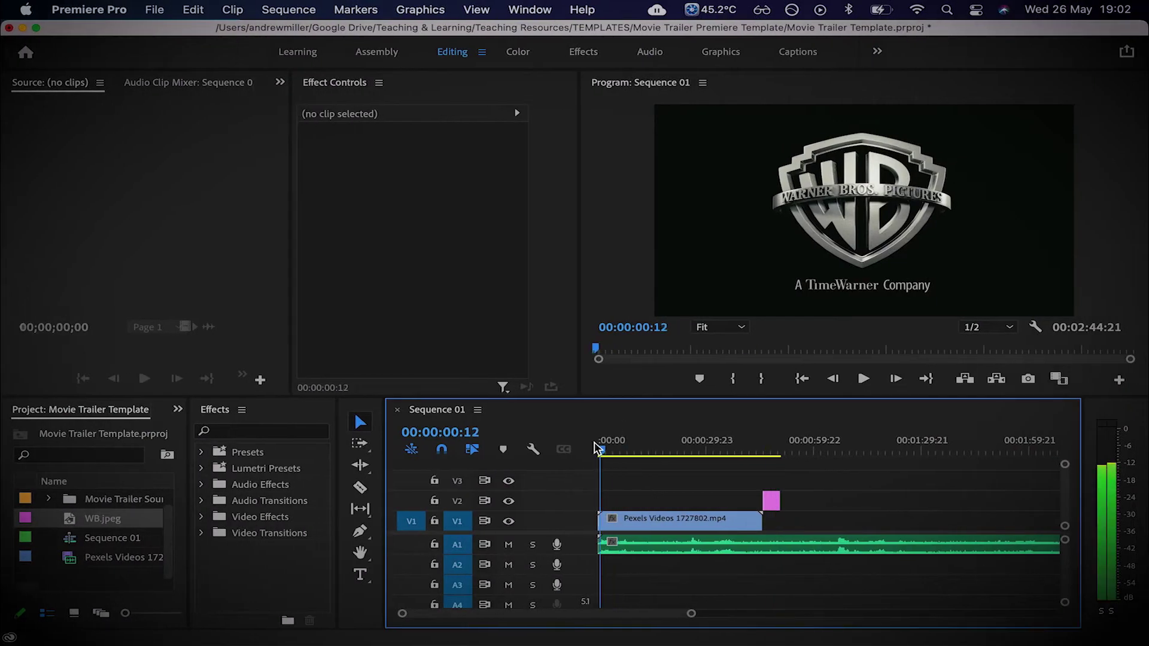
pyautogui.moveTo(602, 448); pyautogui.dragTo(609, 451)
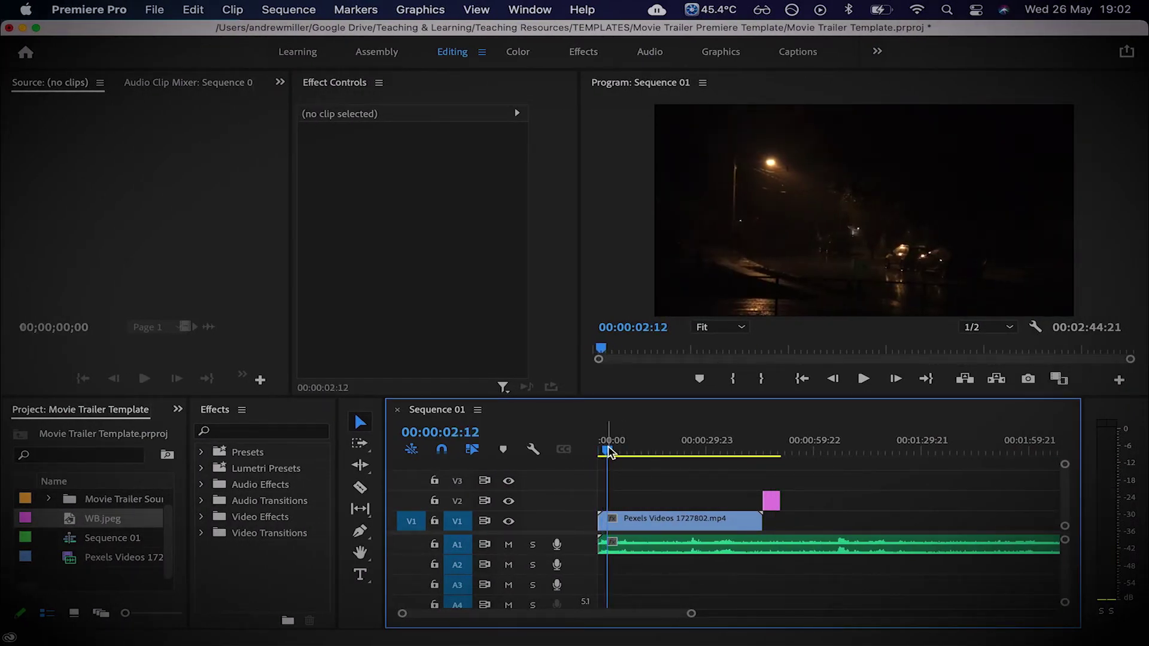
pyautogui.press('Right')
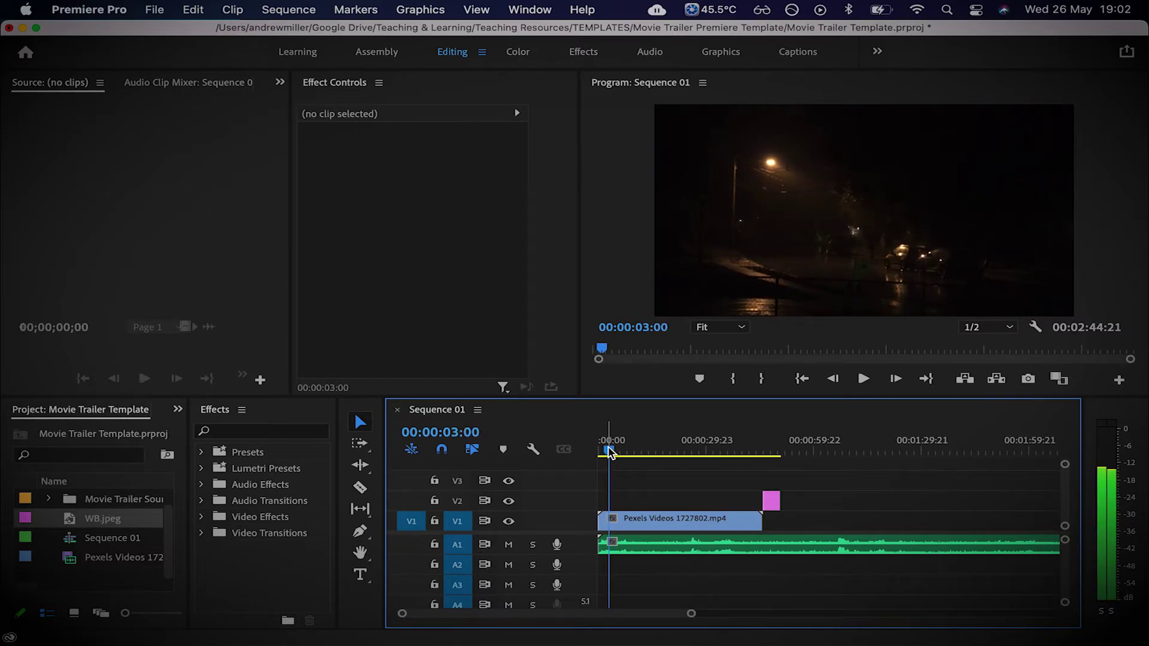
pyautogui.moveTo(771, 501); pyautogui.dragTo(625, 503)
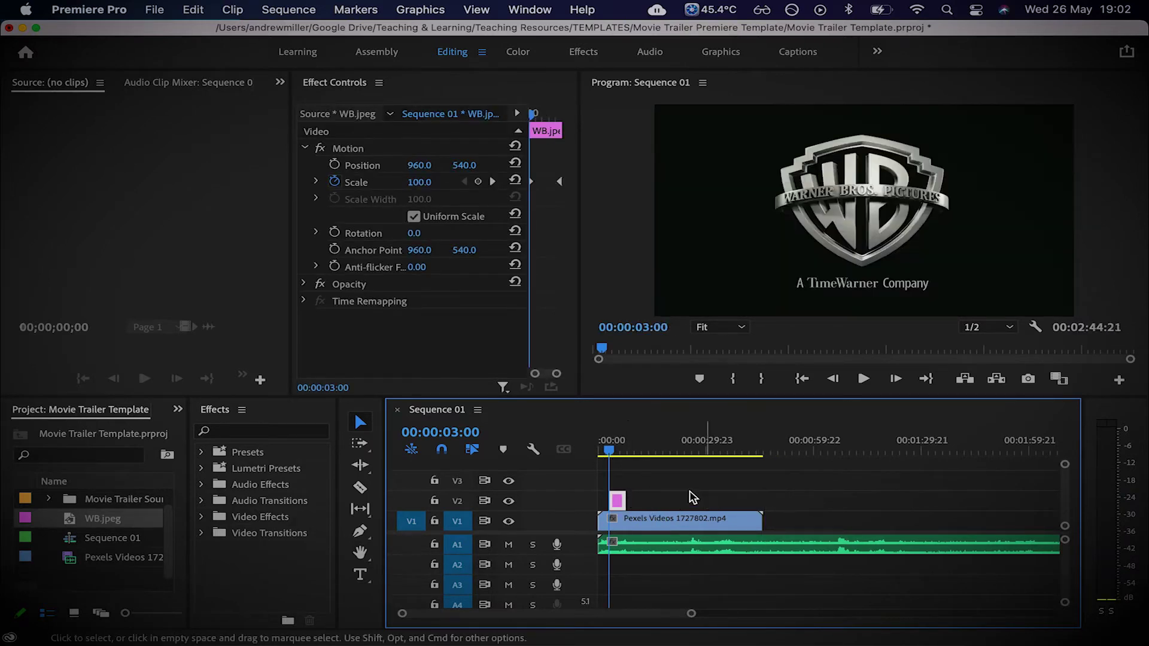
# - Play the sequence from the start through the Warner Bros. logo, stopping at about six seconds
pyautogui.moveTo(610, 453); pyautogui.dragTo(600, 453)
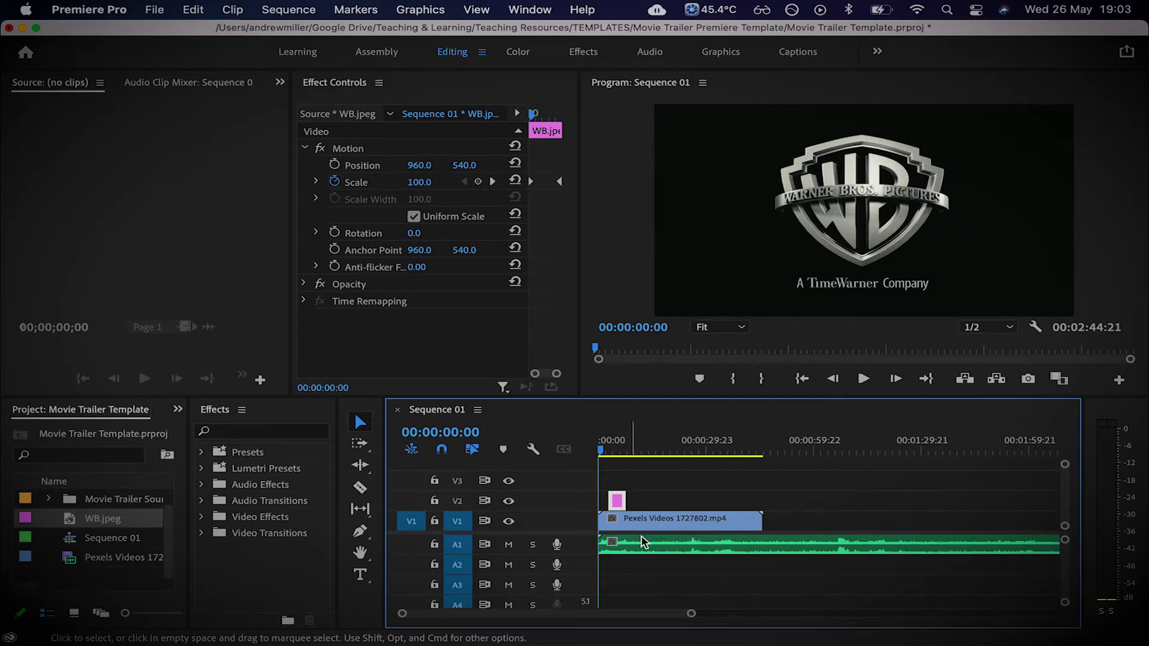
pyautogui.press('space')
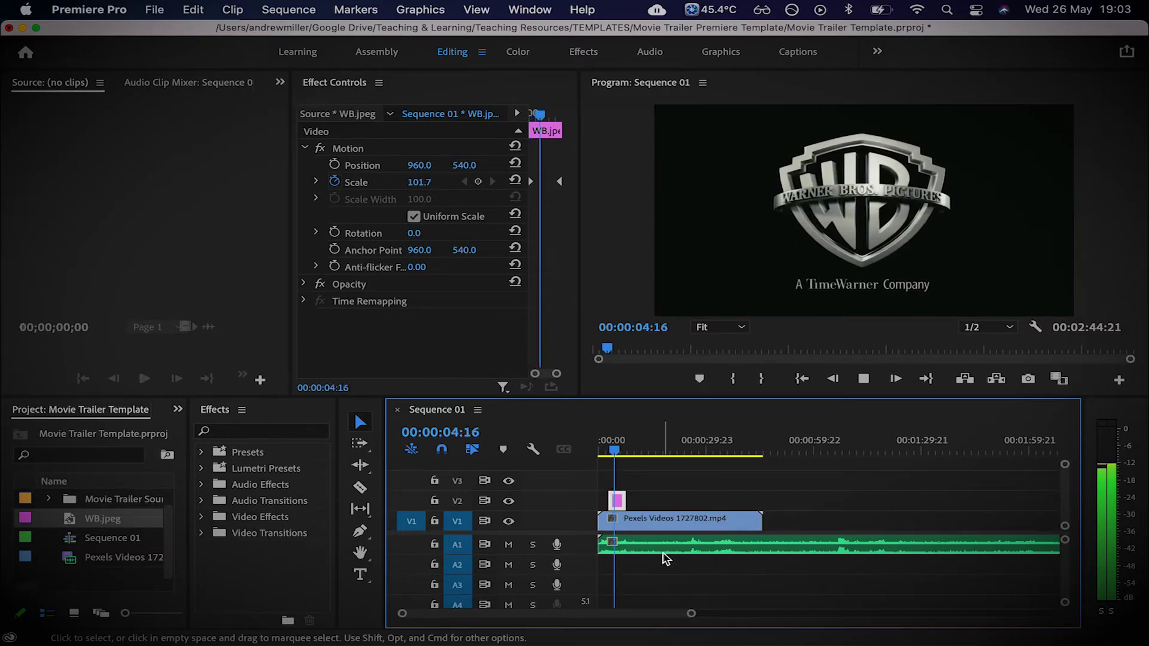
pyautogui.press('space')
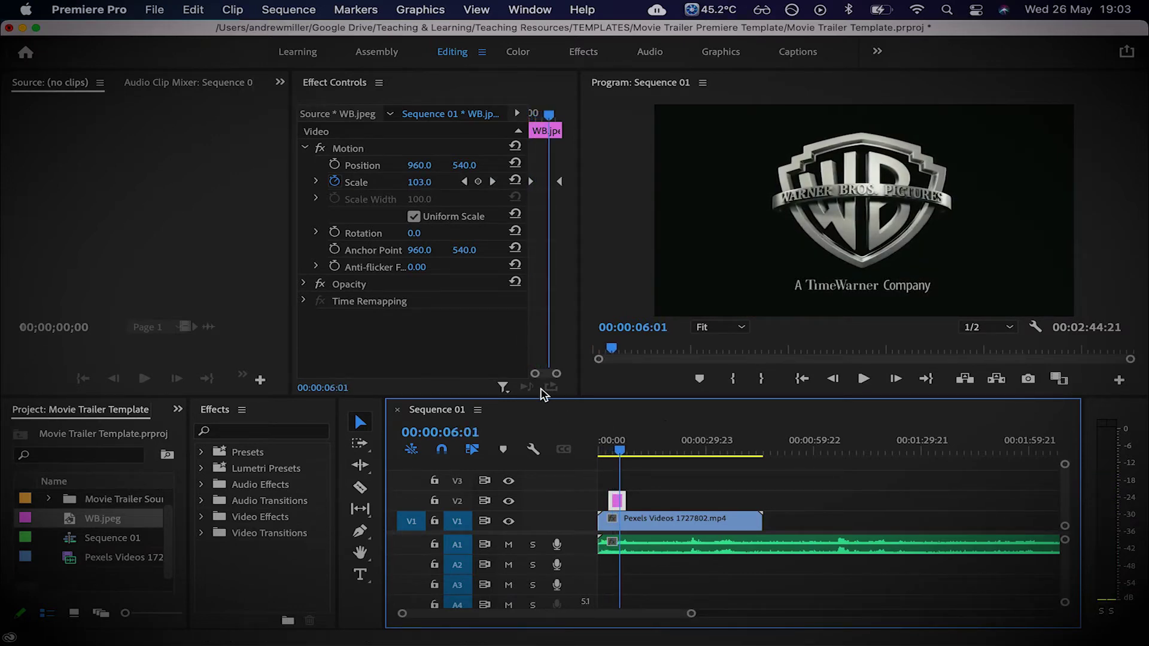
# - Switch to the teaser in Chrome and scrub it to 0:04 to check the changeover between the production logos
pyautogui.hotkey('ctrl', 'Left')
pyautogui.click(44, 509)
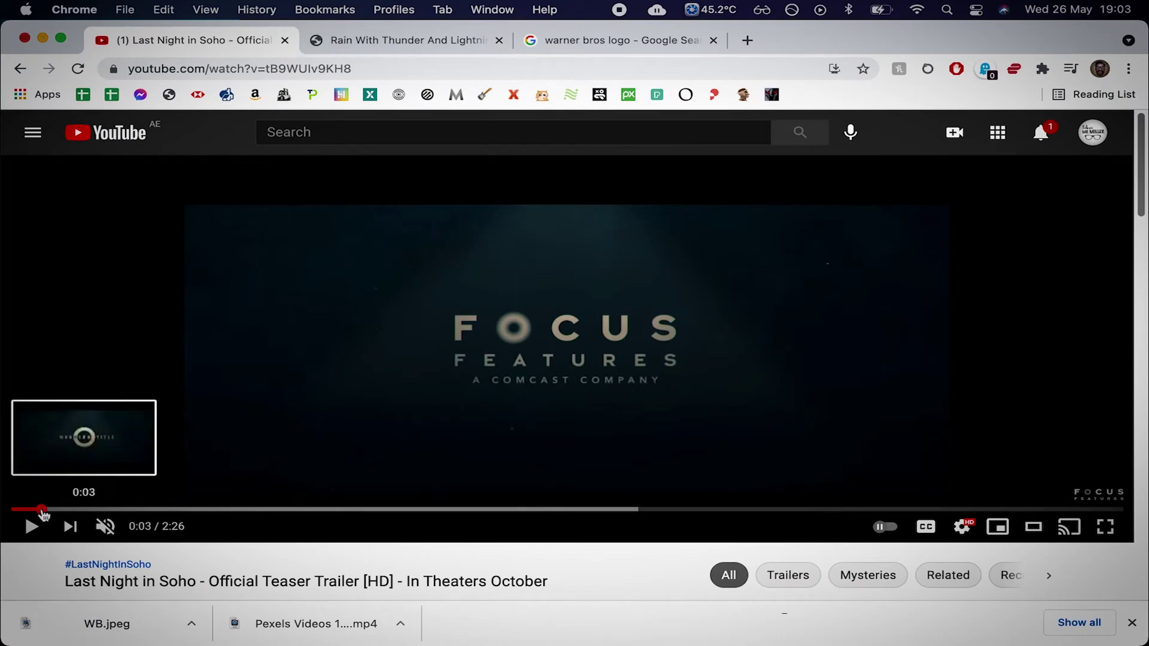
pyautogui.moveTo(42, 510); pyautogui.dragTo(46, 510)
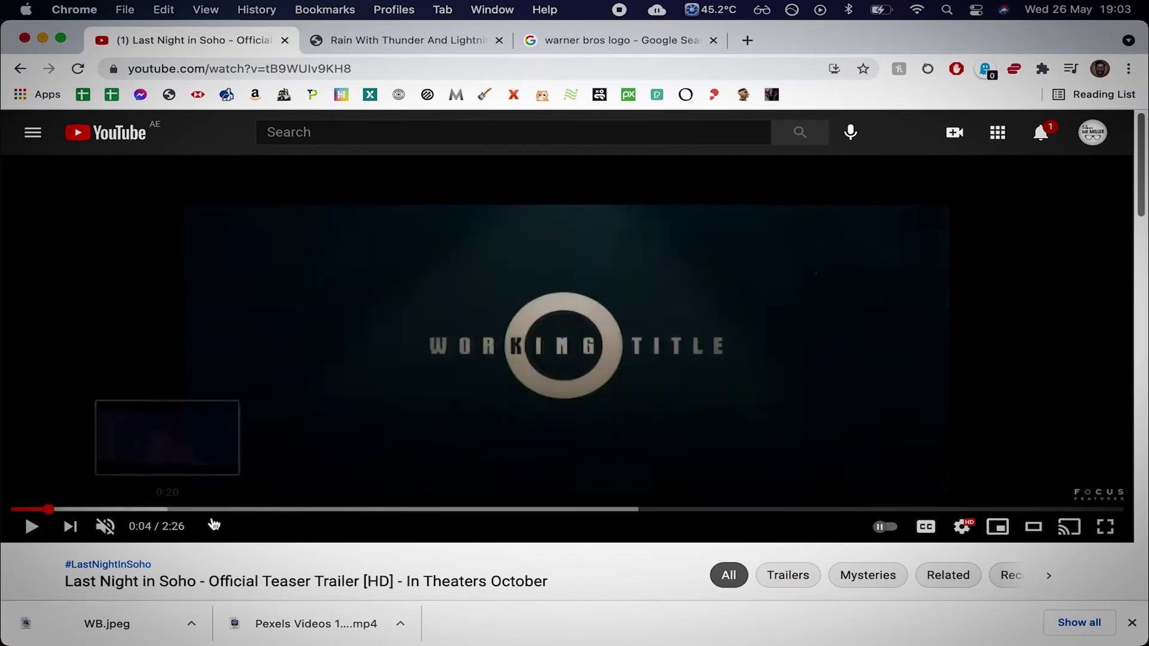
# - Back in Premiere Pro, scrub Sequence 01 past the end of the Warner Bros. logo to 00:00:08:18
pyautogui.hotkey('ctrl', 'Right')
pyautogui.click(572, 485)
pyautogui.press('=')
pyautogui.press('=')
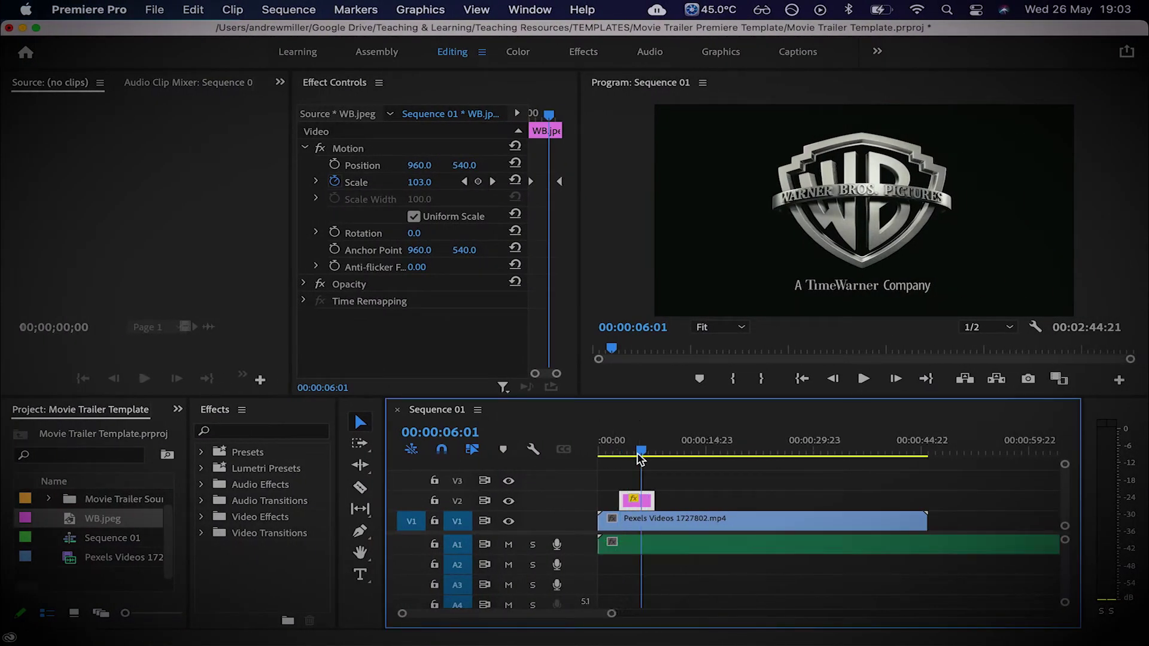
pyautogui.moveTo(684, 459); pyautogui.dragTo(723, 453)
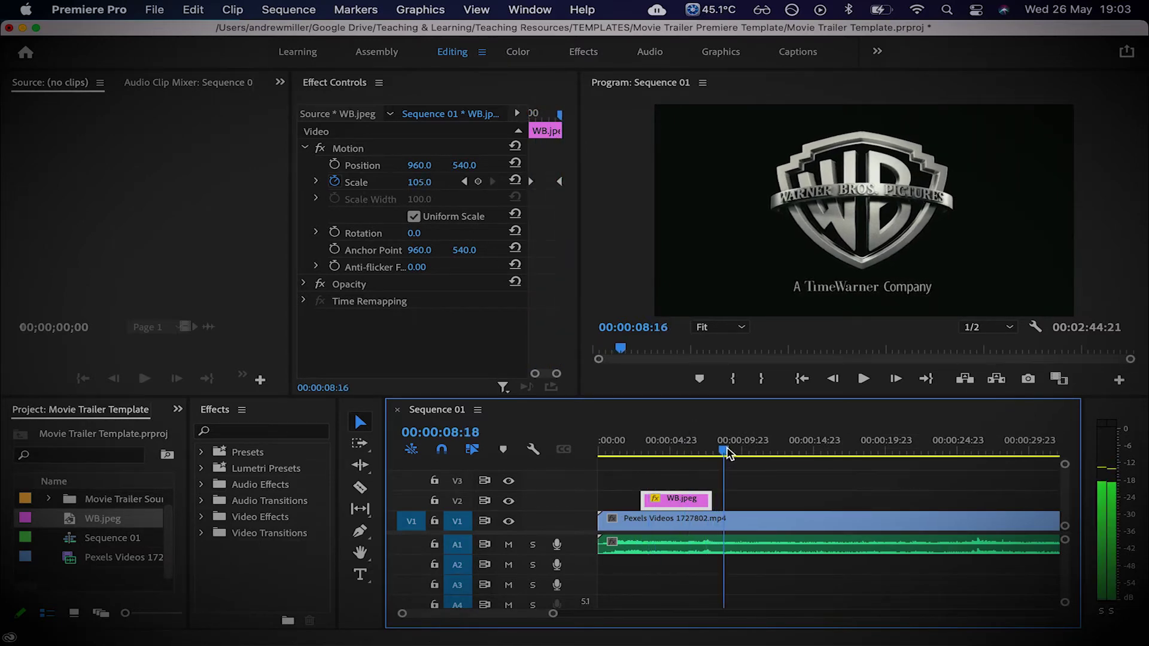
# - In Chrome, return to the Pexels thunder storm results and download the free video A Rainy Night
pyautogui.hotkey('ctrl', 'Left')
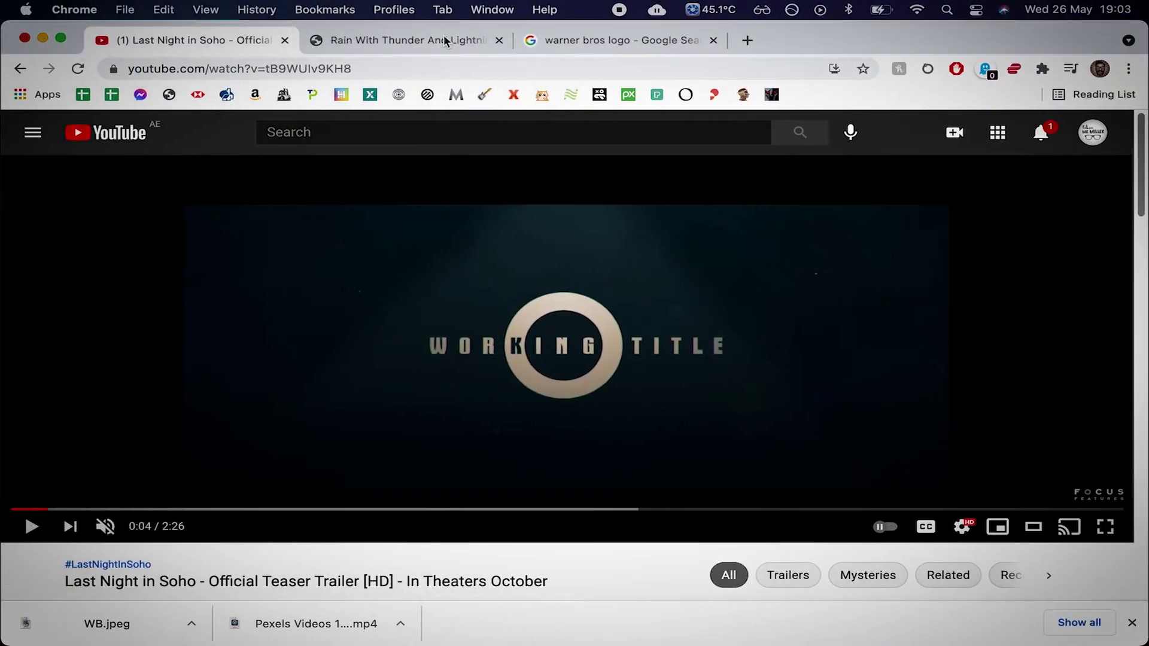
pyautogui.click(437, 38)
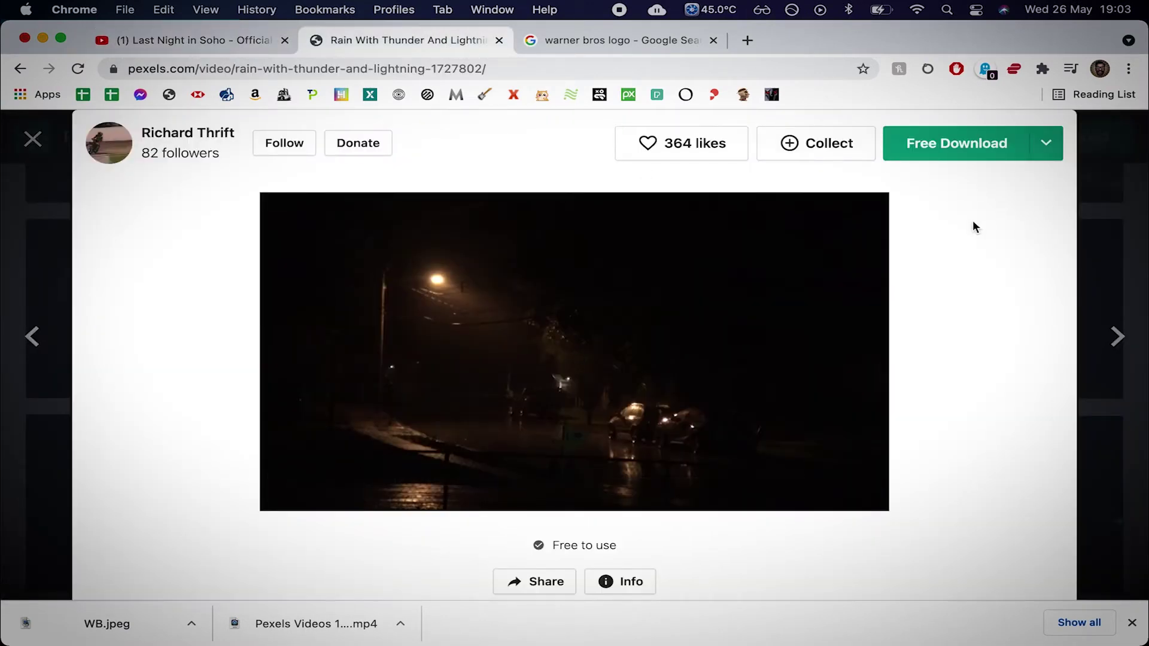
pyautogui.click(1123, 253)
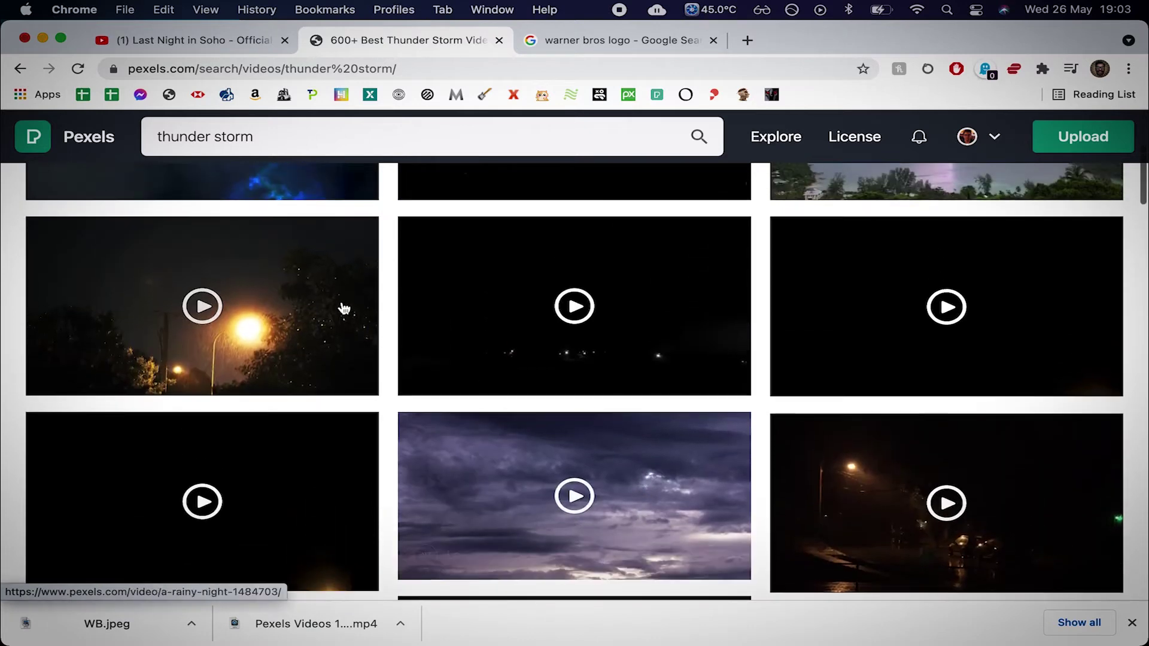
pyautogui.click(347, 306)
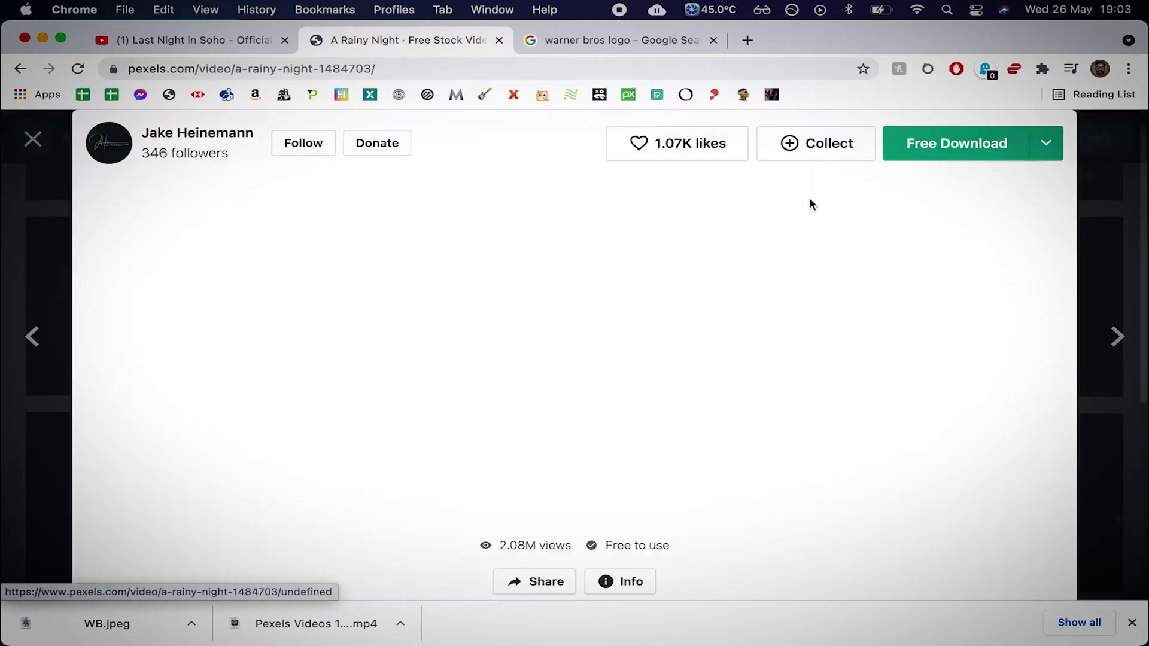
pyautogui.click(945, 149)
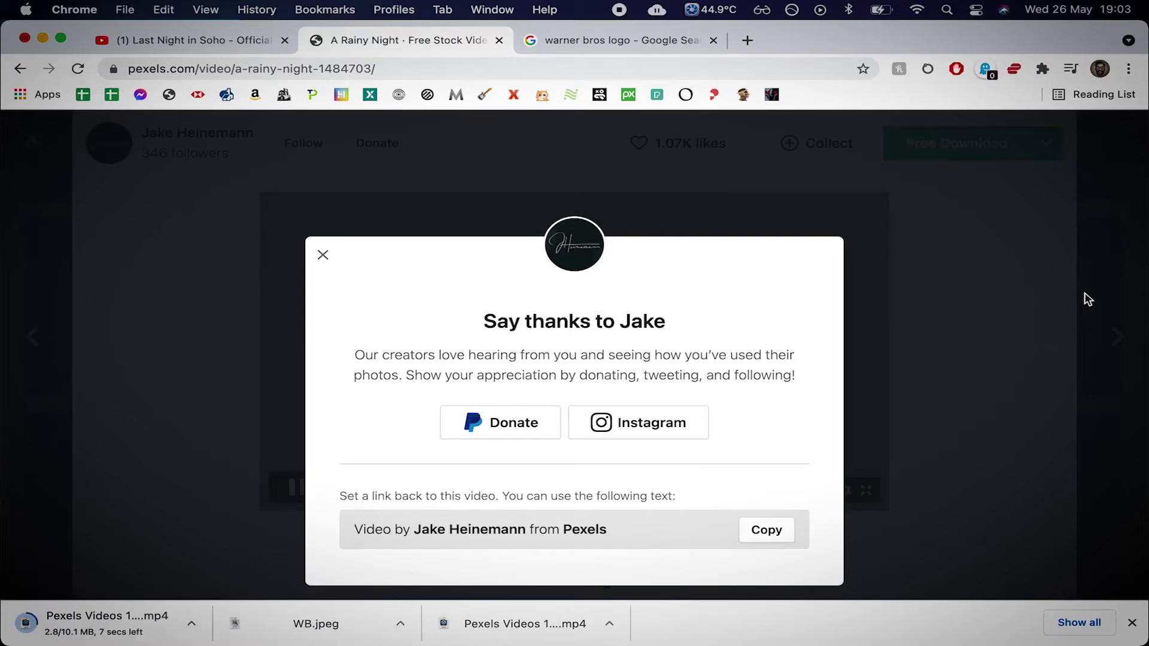
# - Dismiss the Pexels thank-you dialog, and in Finder move Pexels Videos 1484703.mp4 from Downloads into the Movie Trailer Premiere Template folder
pyautogui.hotkey('ctrl', 'Right')
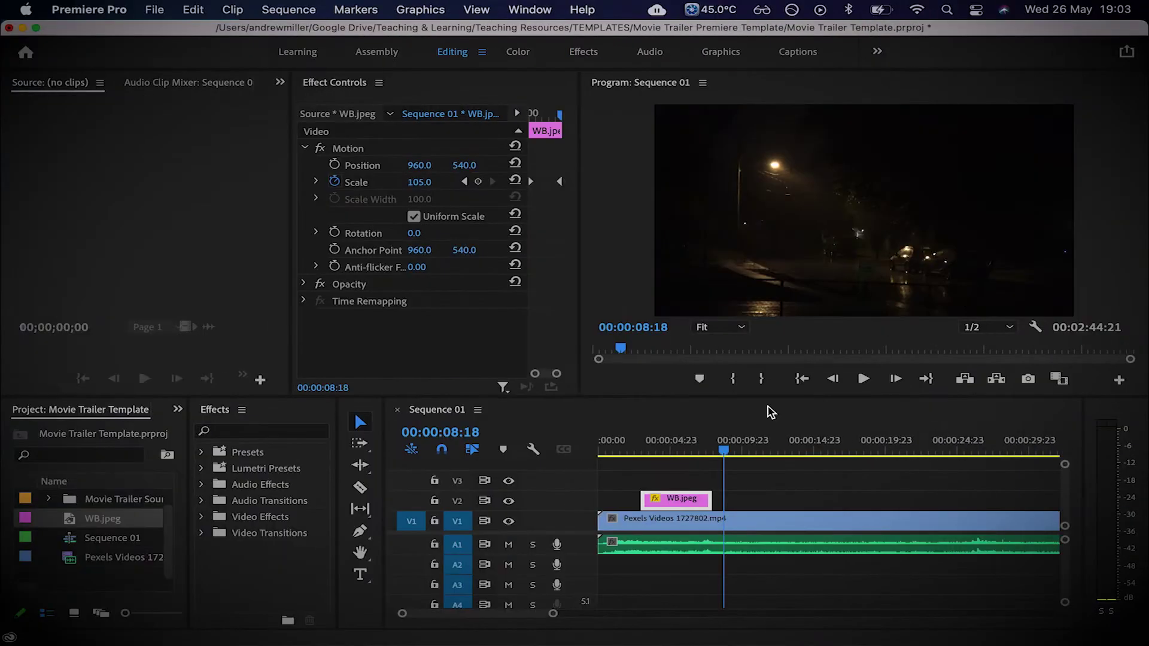
pyautogui.hotkey('ctrl', 'Left')
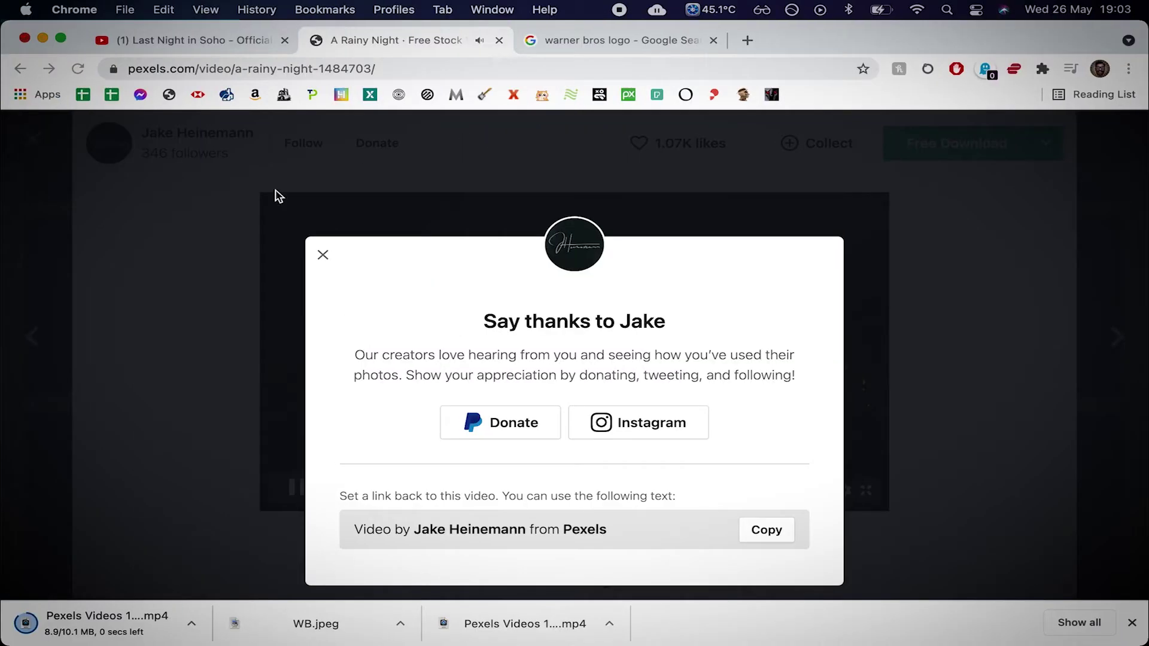
pyautogui.click(195, 247)
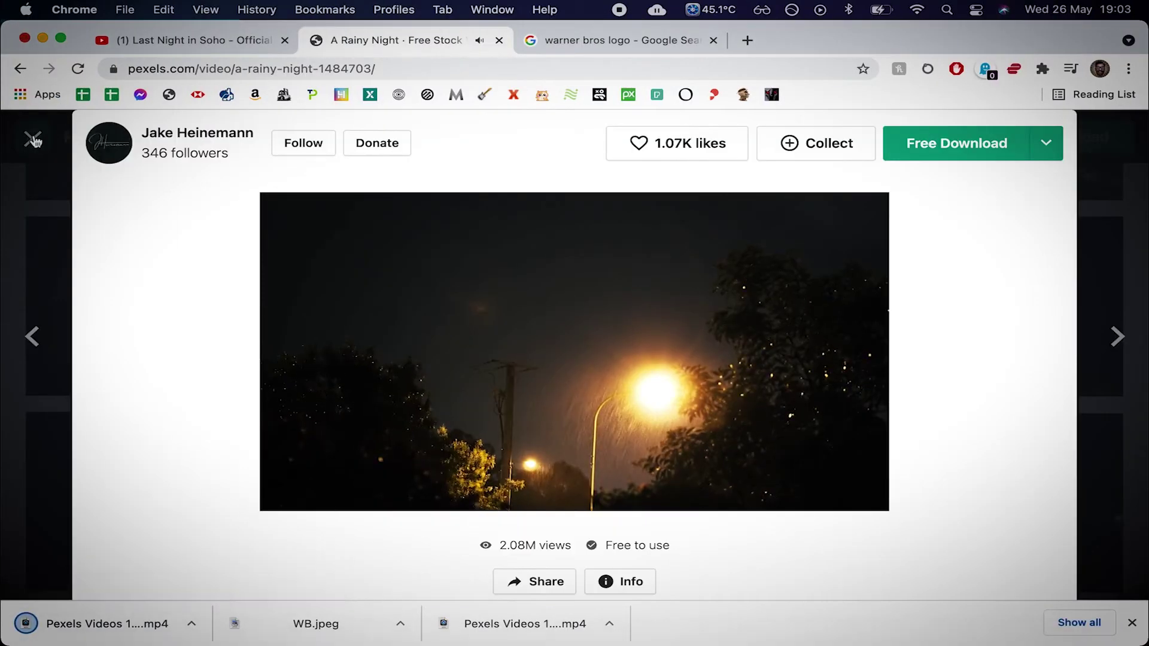
pyautogui.press('Escape')
pyautogui.hotkey('ctrl', 'Right')
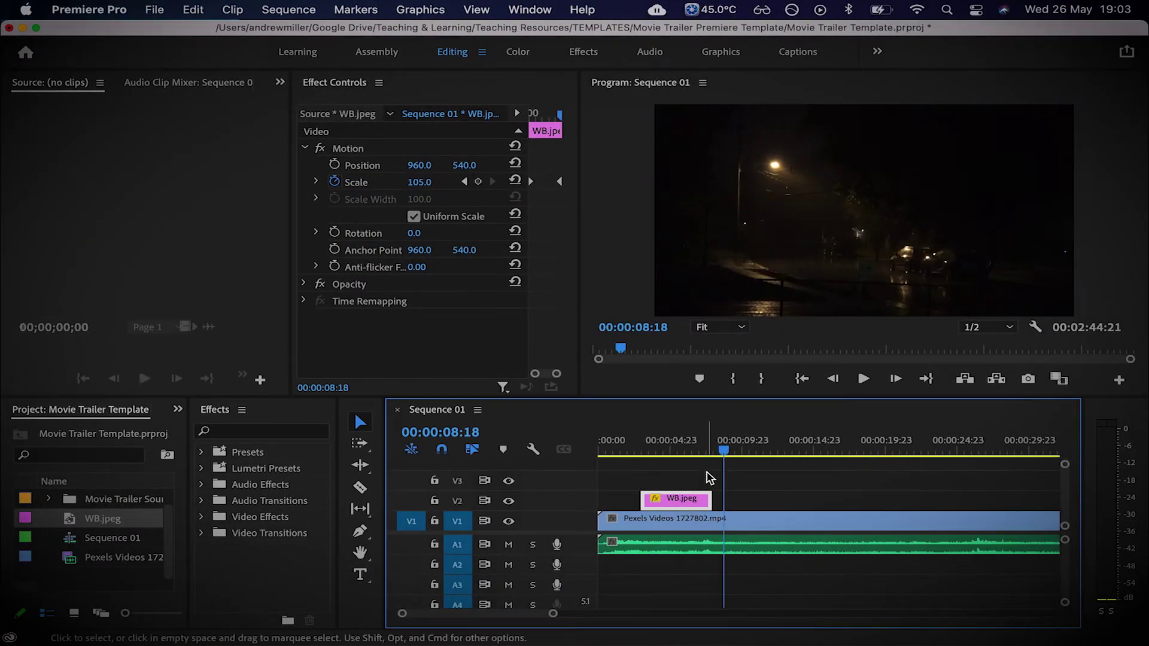
pyautogui.hotkey('ctrl', 'Right')
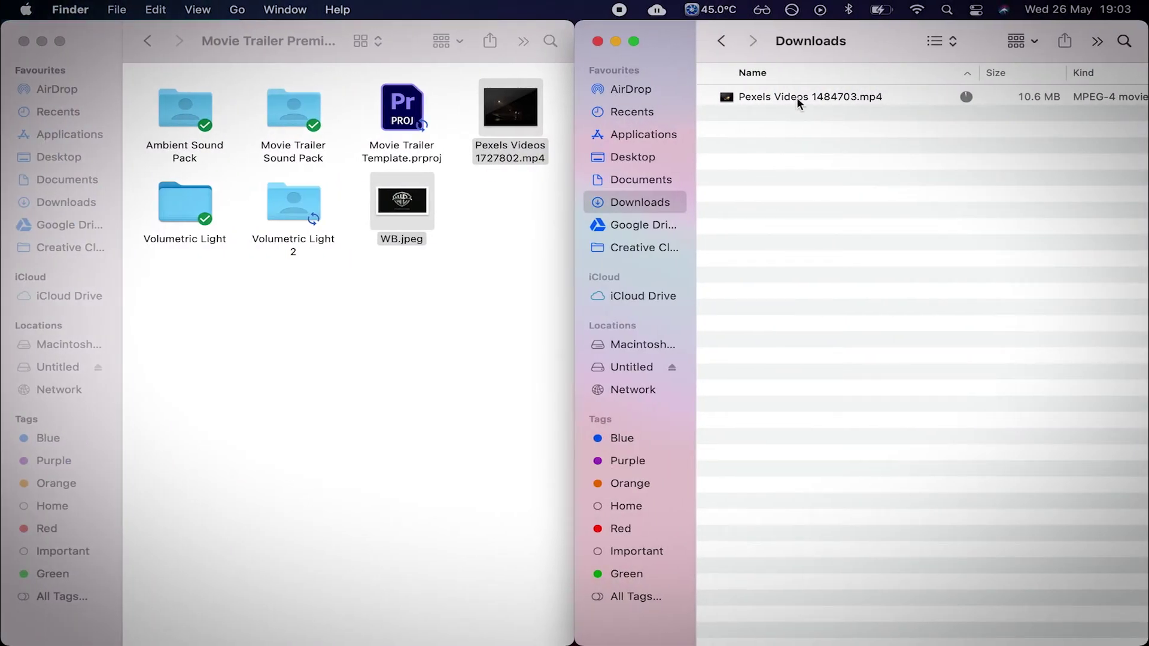
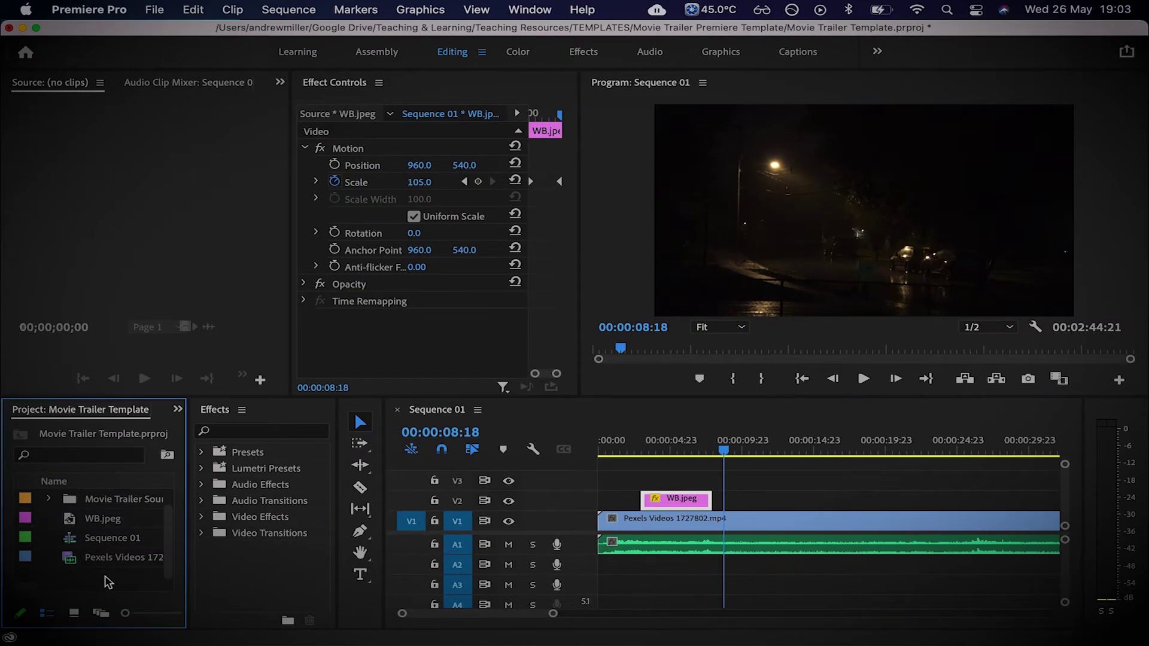
# - In Premiere Pro, import Pexels Videos 1727802.mp4 again, place it on V1 from the logo's end, and delete its unlinked audio
pyautogui.press('super+i')
pyautogui.doubleClick(318, 221)
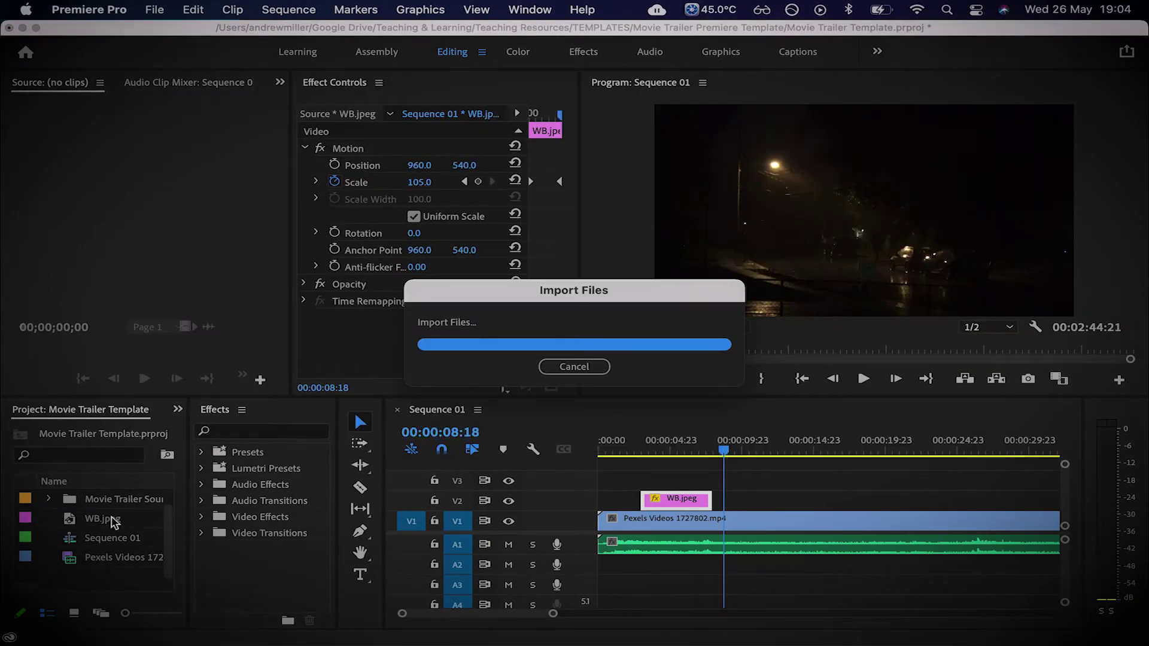
pyautogui.moveTo(84, 556); pyautogui.dragTo(779, 520)
pyautogui.rightClick(780, 519)
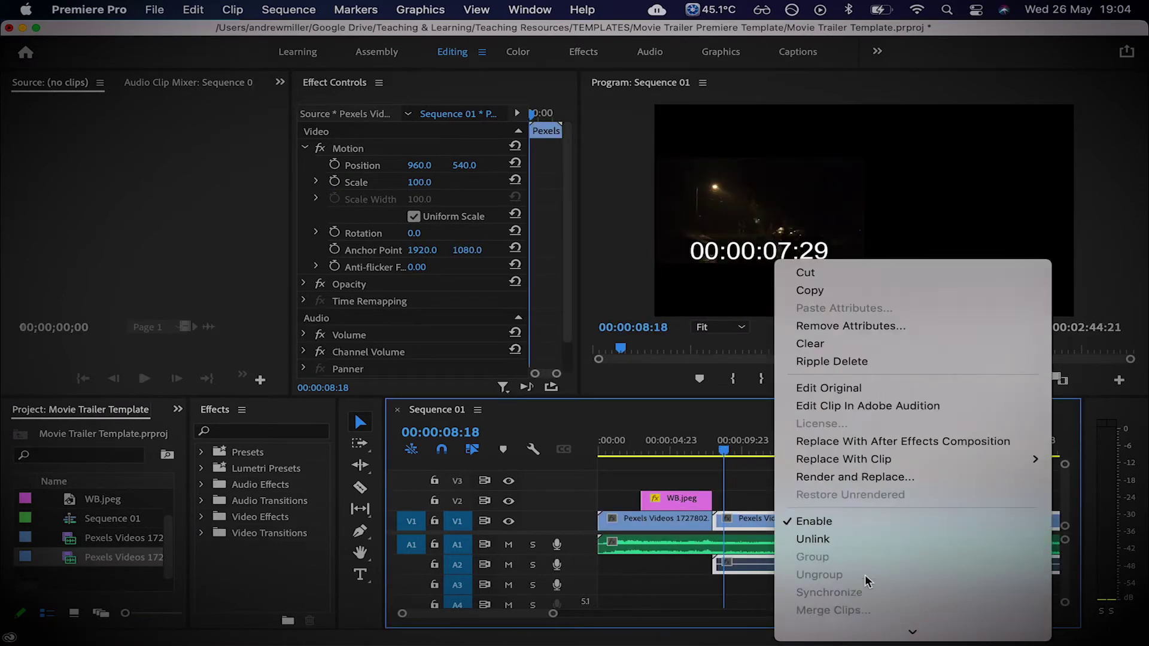
pyautogui.click(861, 524)
pyautogui.click(785, 568)
pyautogui.press('Delete')
# - Delete the repeated storm clip after the logo on V1 and remove its duplicate item from the project
pyautogui.moveTo(718, 459); pyautogui.dragTo(768, 463)
pyautogui.click(788, 523)
pyautogui.press('Delete')
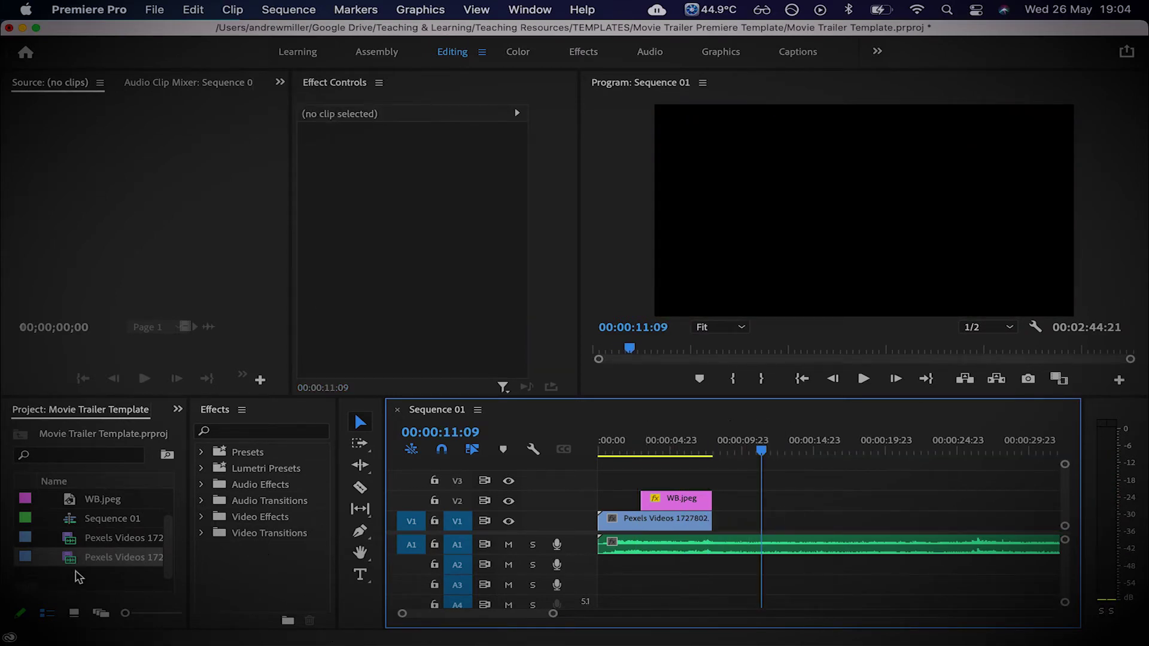
pyautogui.click(94, 559)
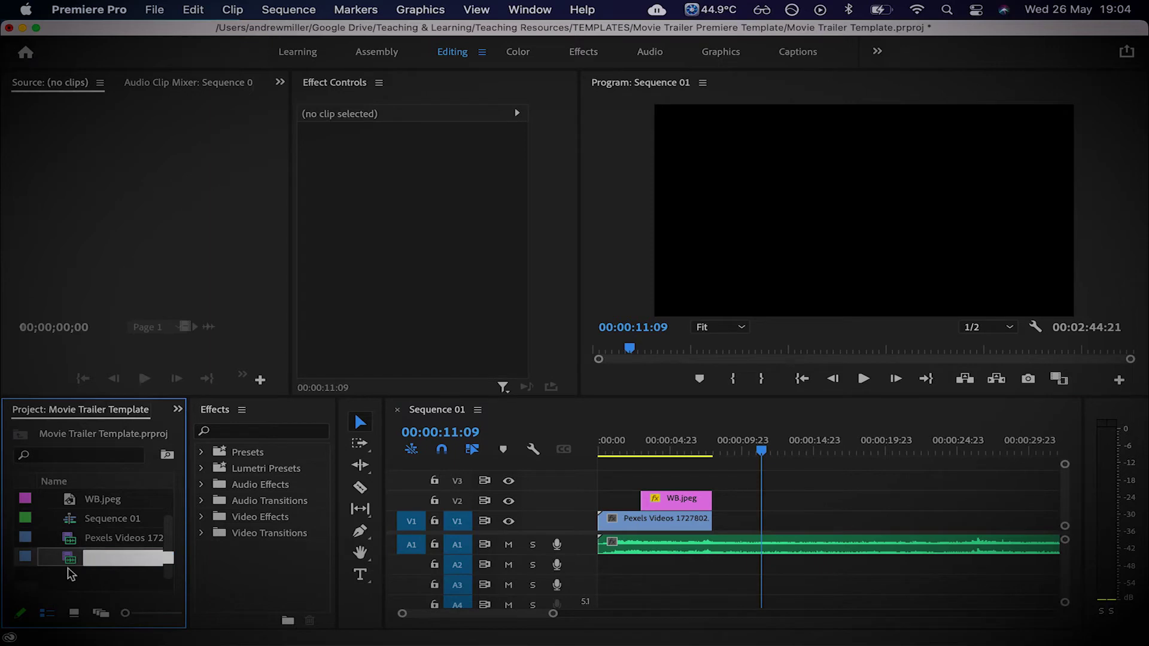
pyautogui.scroll(1, 71, 572)
# - Import Pexels Videos 1484703.mp4 from the template folder and place it on V2 shortly after the WB.jpeg clip
pyautogui.doubleClick(71, 569)
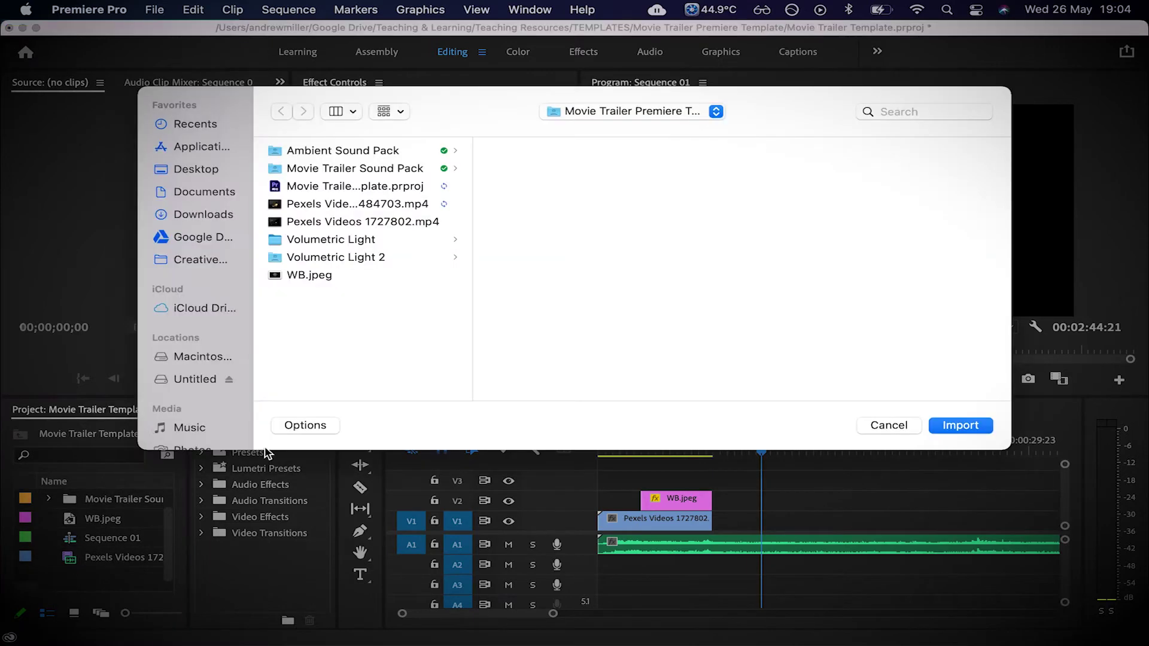
pyautogui.click(372, 209)
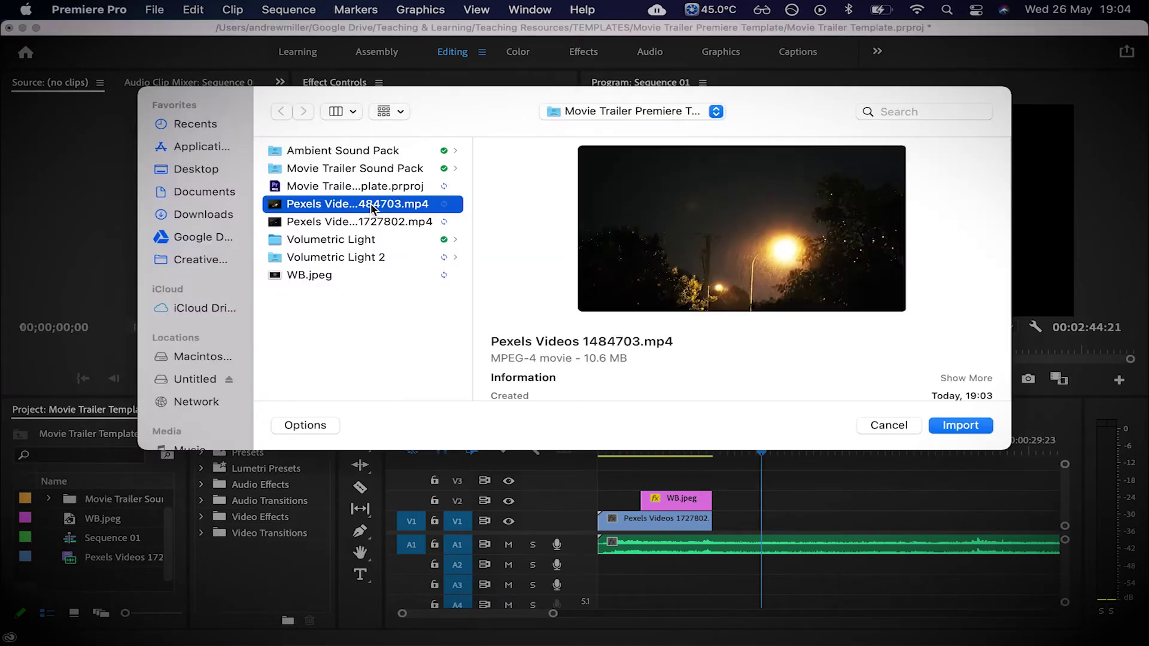
pyautogui.click(367, 223)
pyautogui.doubleClick(365, 206)
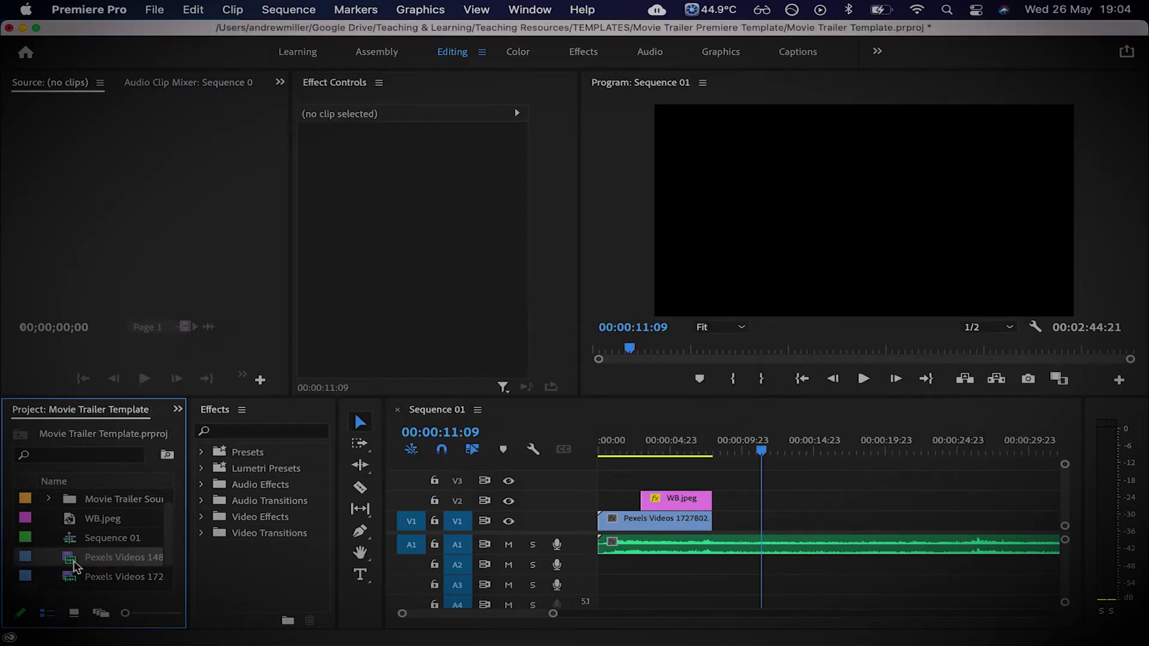
pyautogui.moveTo(73, 564); pyautogui.dragTo(741, 507)
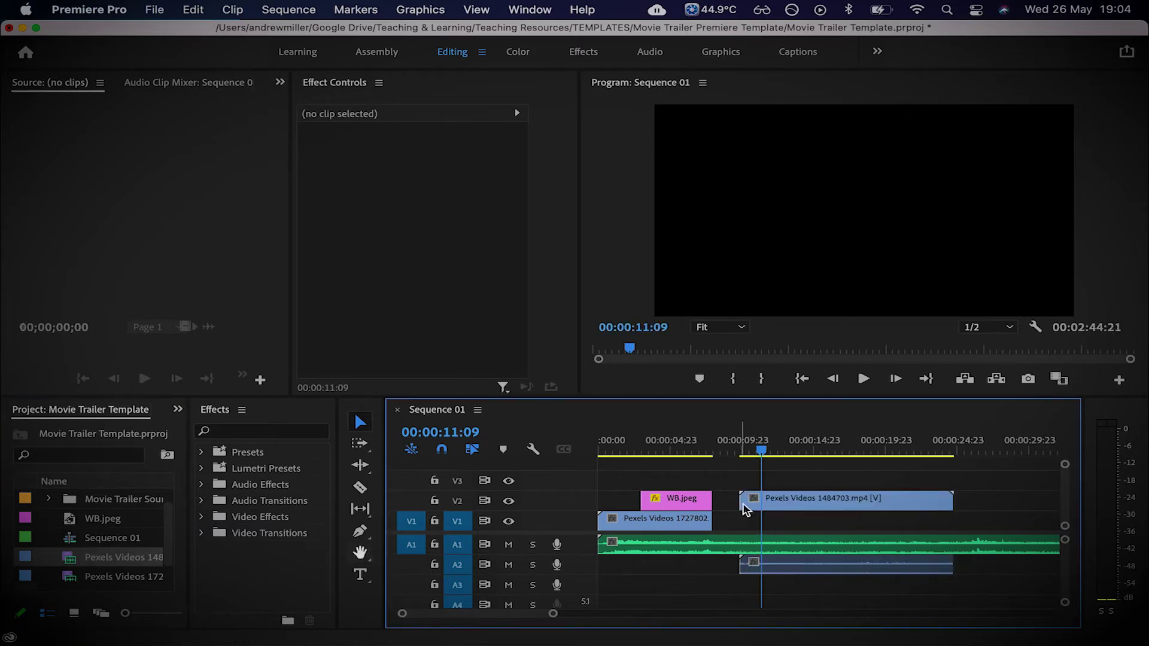
# - Unlink and delete the rainy night clip's audio, and move its video to V1 directly after the storm clip
pyautogui.doubleClick(802, 499)
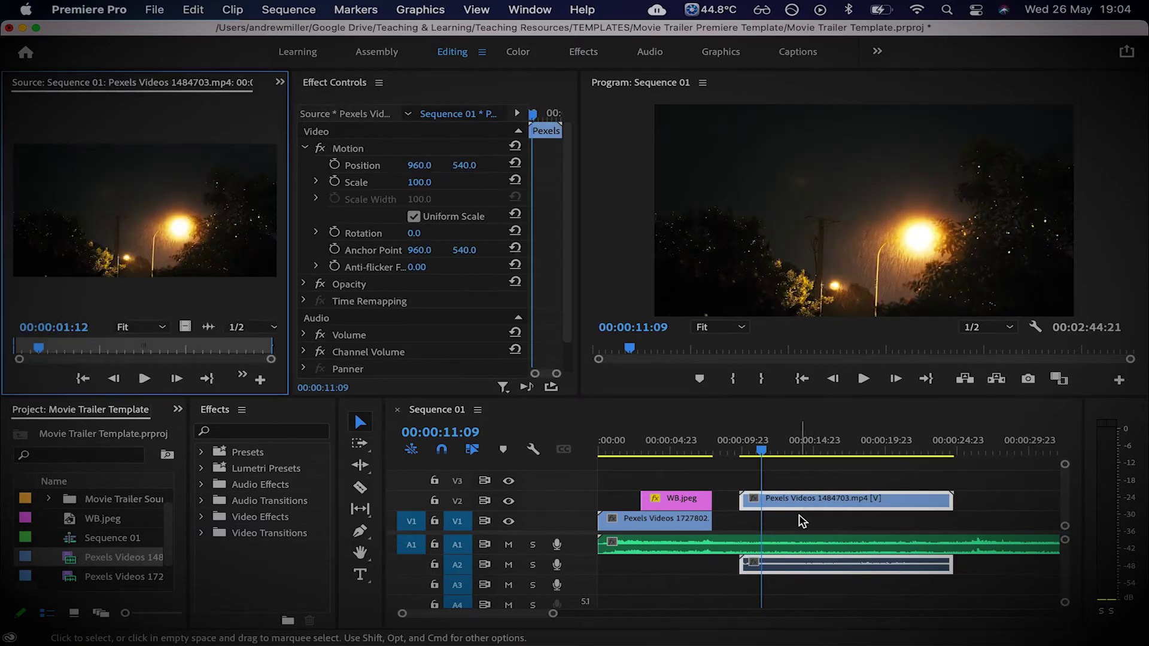
pyautogui.rightClick(798, 506)
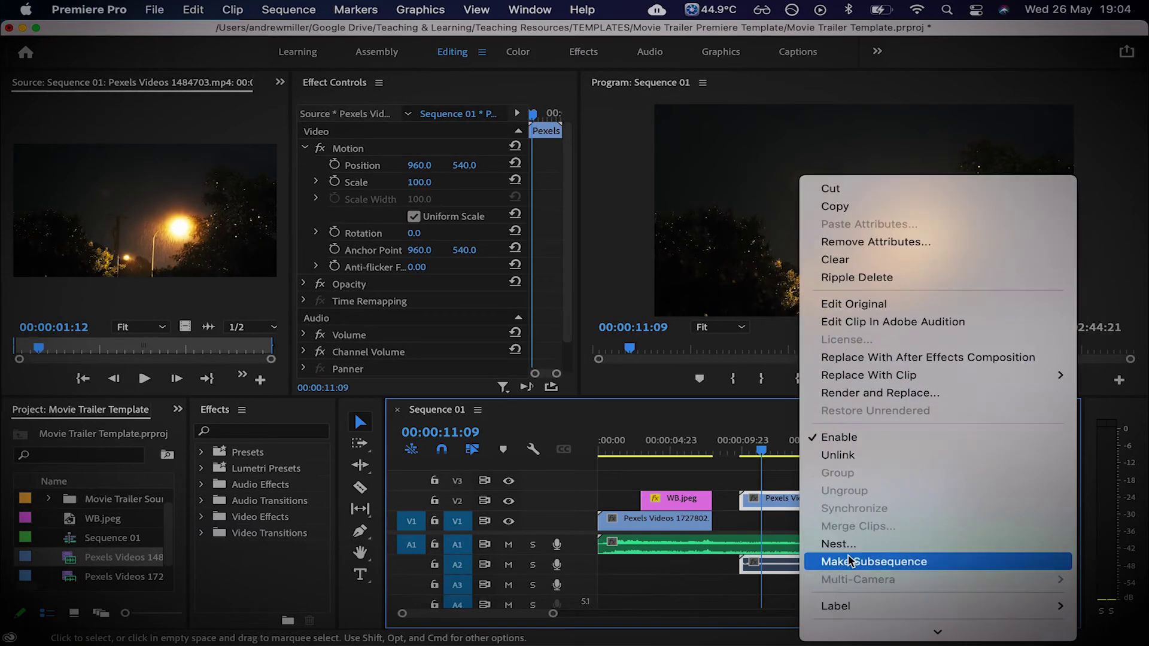
pyautogui.click(852, 454)
pyautogui.click(820, 566)
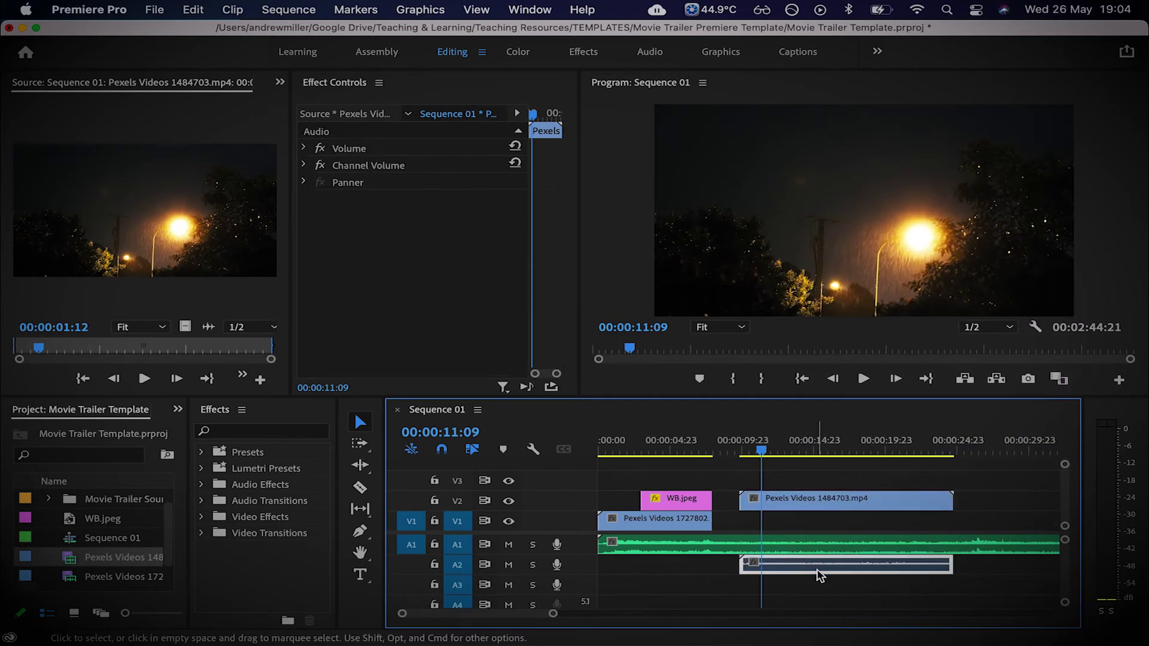
pyautogui.press('Delete')
pyautogui.moveTo(814, 507); pyautogui.dragTo(750, 524)
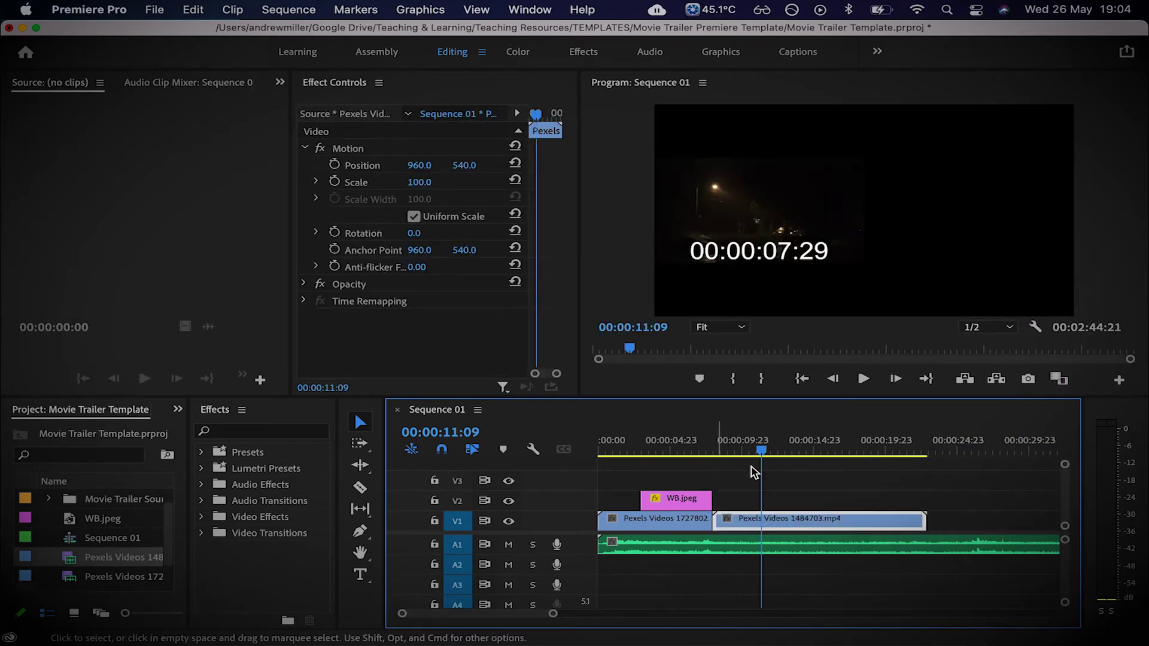
# - Apply Scale to Frame Size to the Pexels Videos 1484703.mp4 clip and review the footage from the logo's end to 00:00:15:15
pyautogui.moveTo(762, 455); pyautogui.dragTo(699, 457)
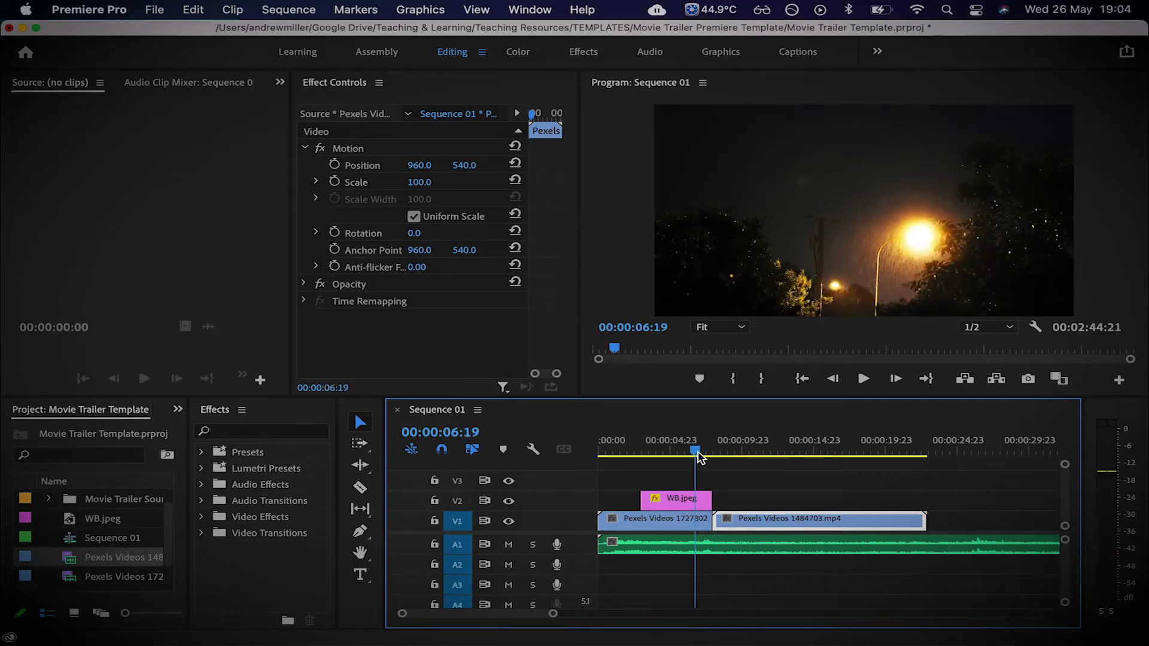
pyautogui.press('space')
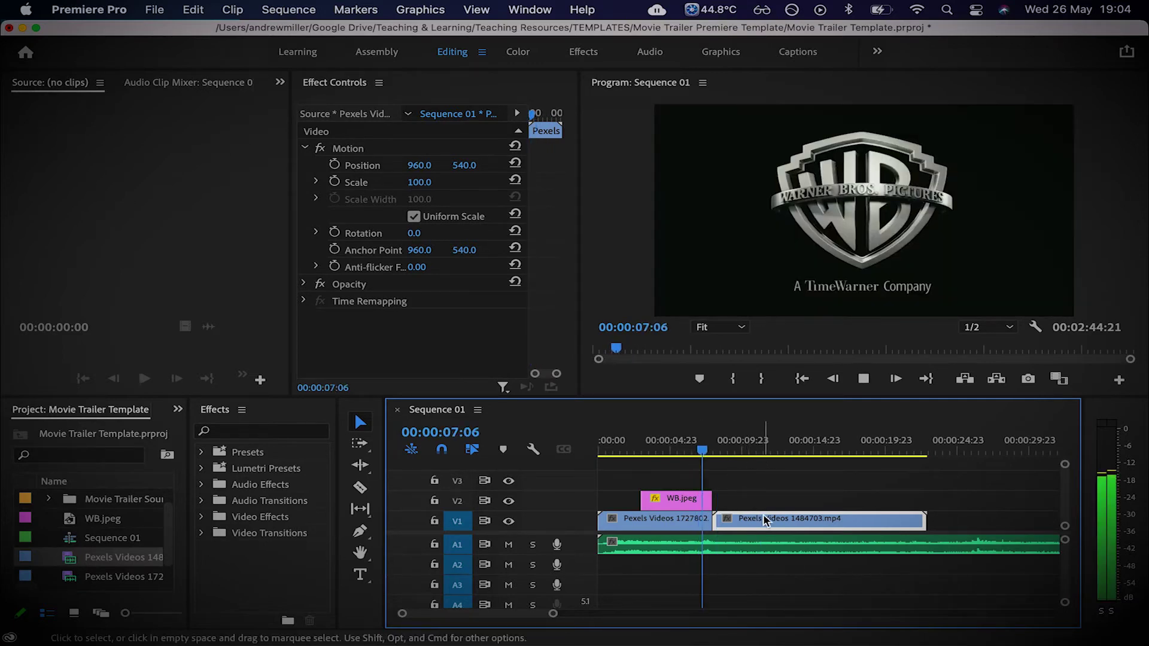
pyautogui.rightClick(765, 520)
pyautogui.scroll(-10, 842, 464)
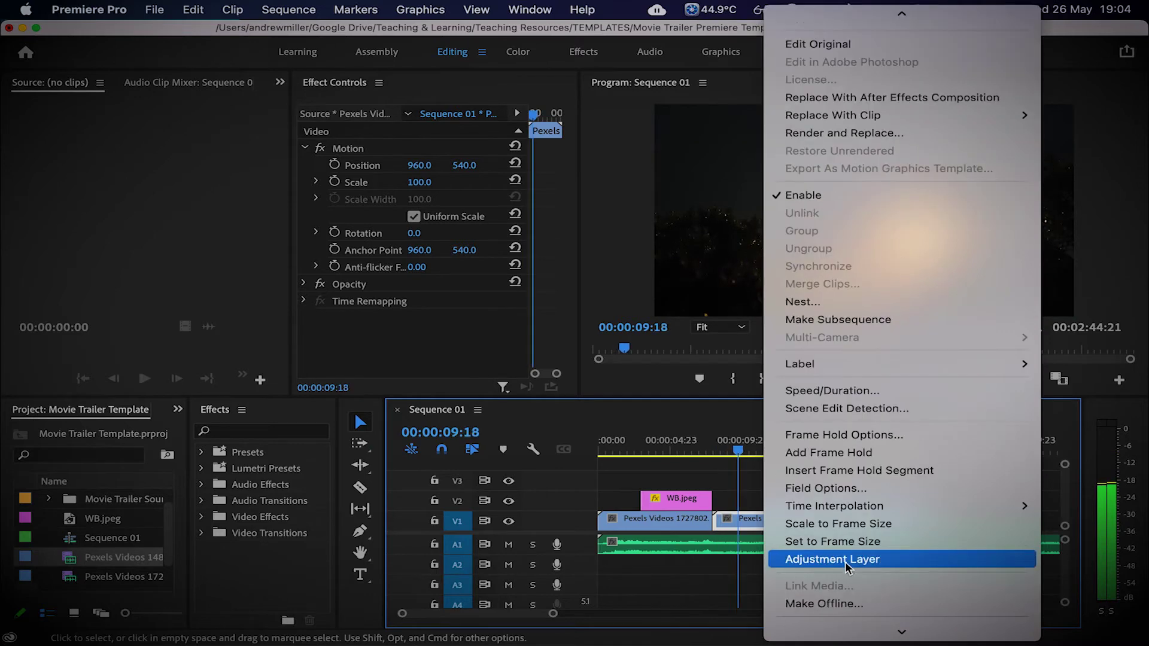
pyautogui.click(853, 523)
pyautogui.click(805, 486)
pyautogui.moveTo(717, 454); pyautogui.dragTo(827, 466)
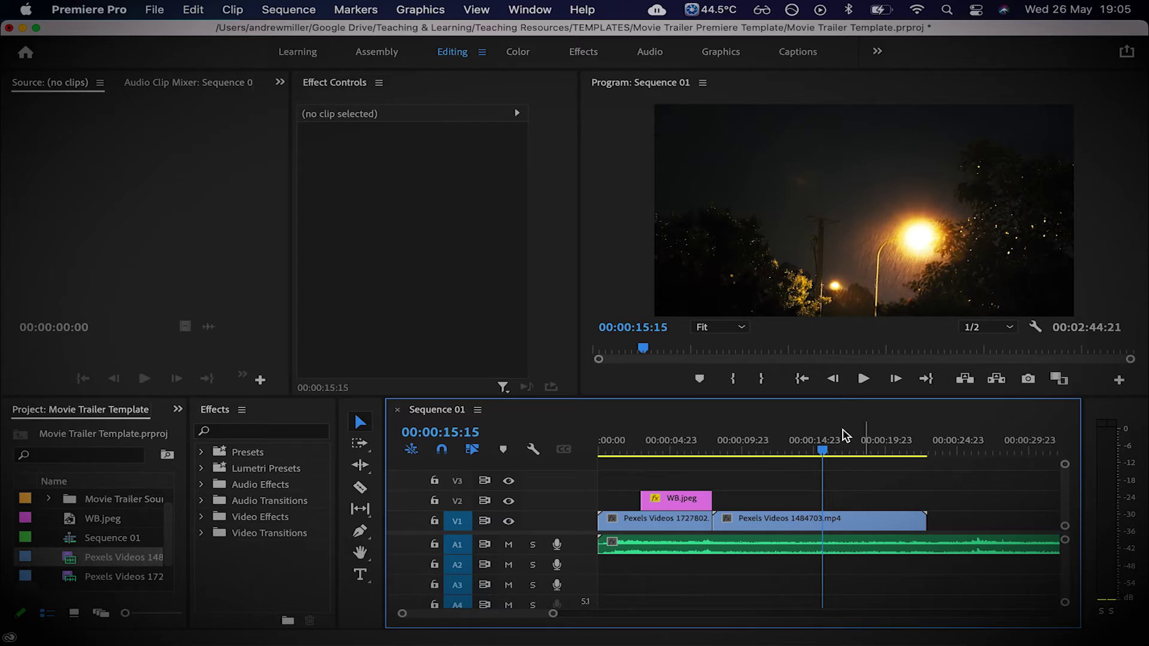
# - Audition 0026_bell riser.wav from the Movie Trailer Sound Pack bin and place it on A2 at the start of the sequence
pyautogui.click(51, 502)
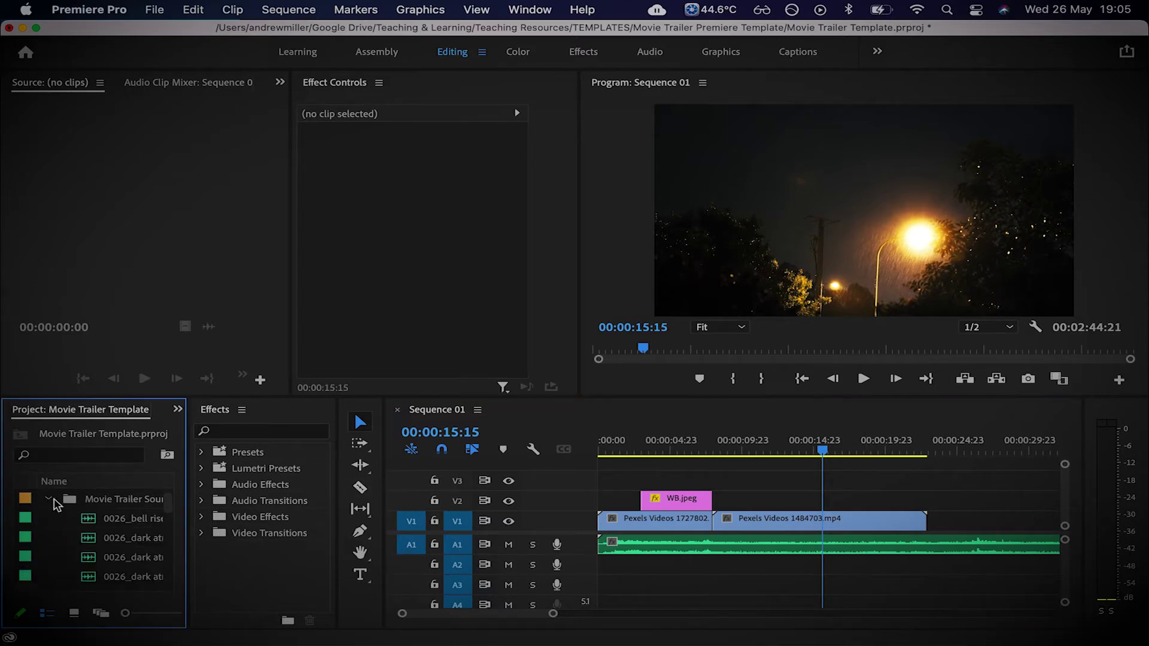
pyautogui.doubleClick(97, 518)
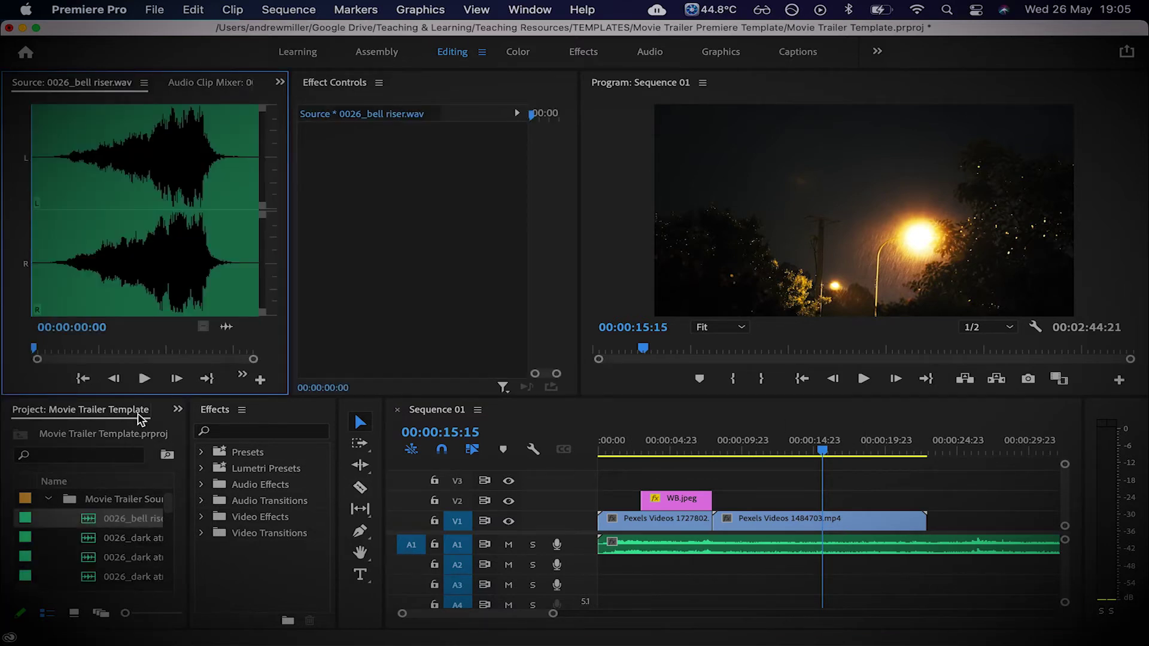
pyautogui.click(144, 378)
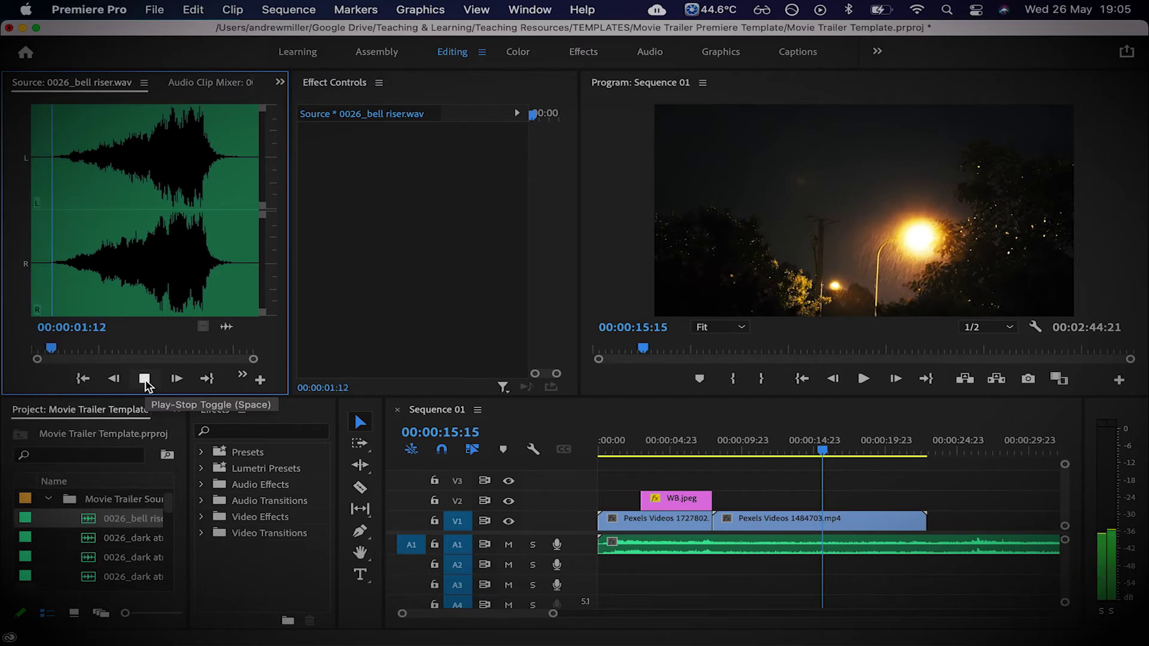
pyautogui.click(144, 378)
pyautogui.moveTo(88, 526); pyautogui.dragTo(646, 566)
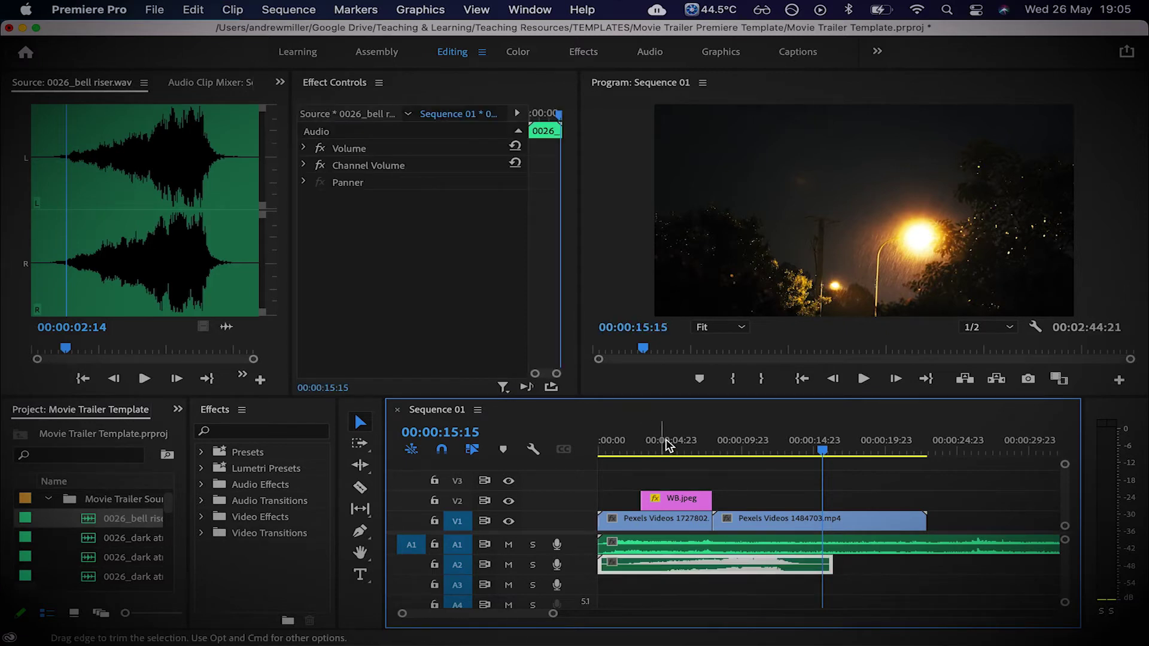
# - Play the opening from the sequence start to hear the bell riser with the logo, and return to 00:00:00:00
pyautogui.press('Home')
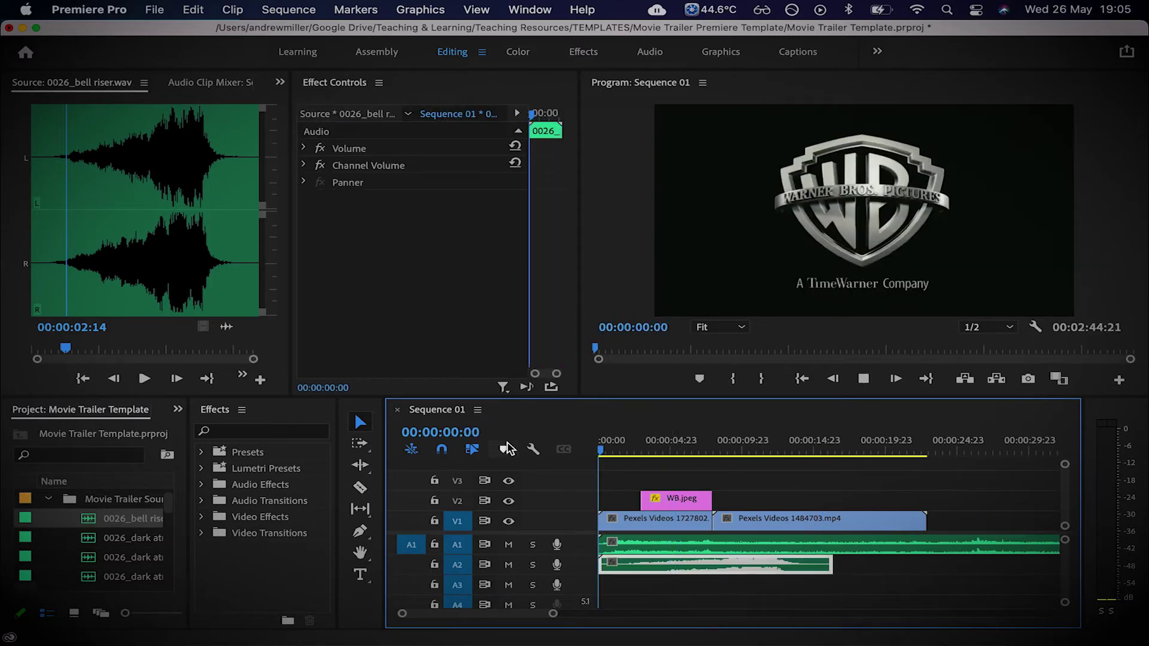
pyautogui.press('space')
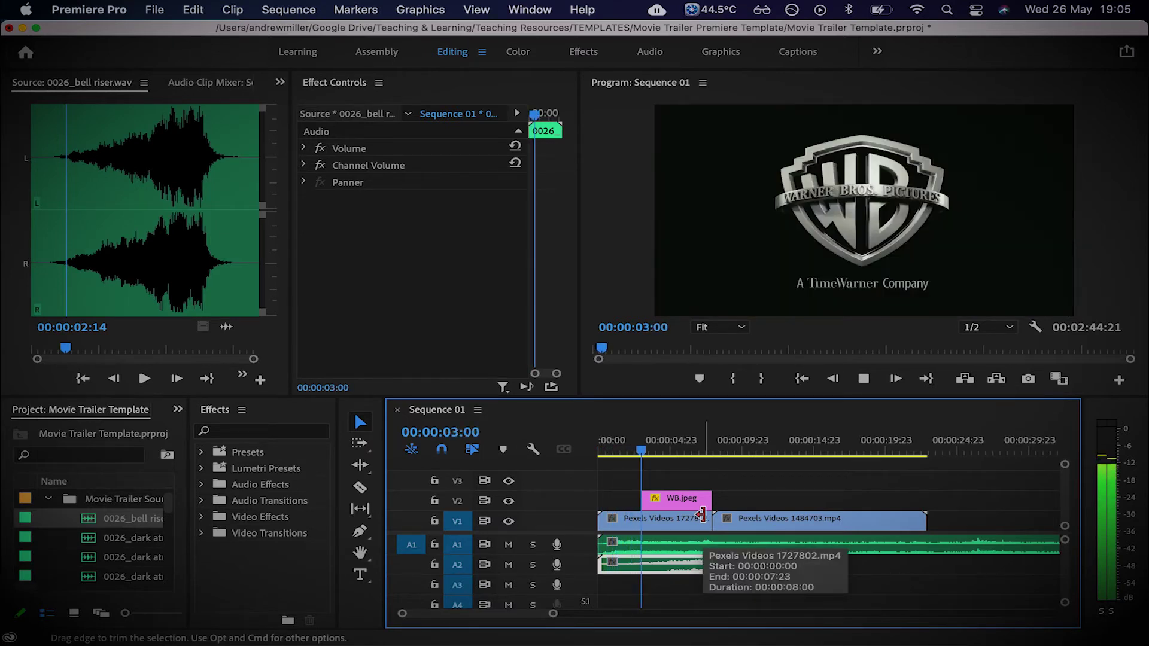
pyautogui.click(671, 450)
pyautogui.moveTo(673, 455); pyautogui.dragTo(532, 450)
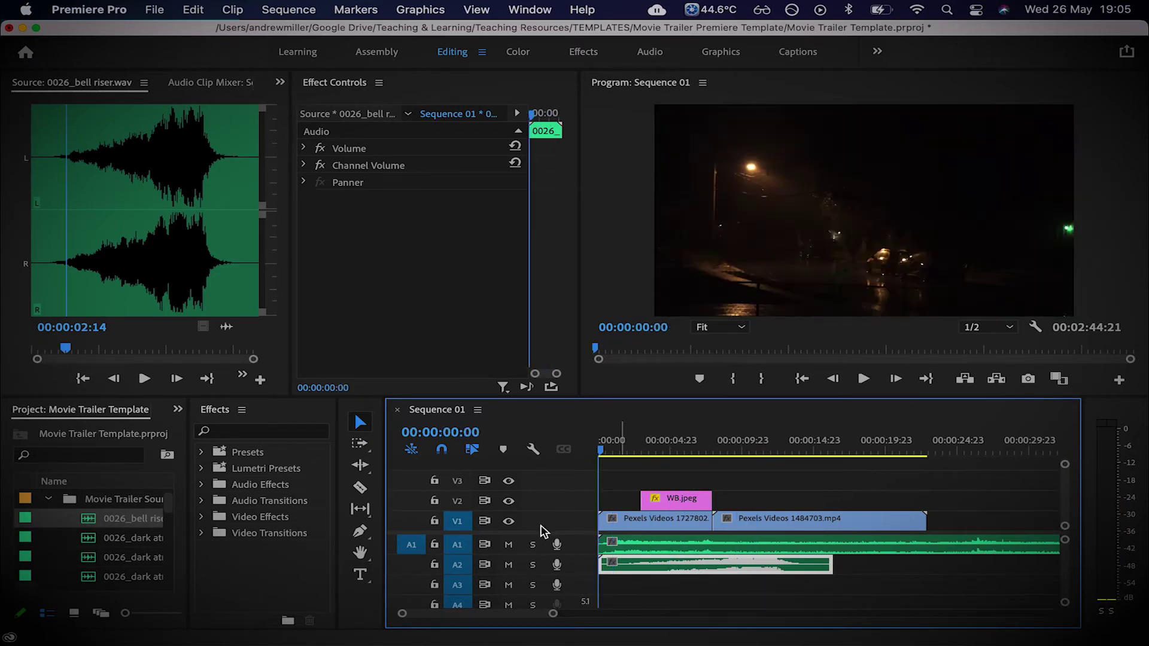
pyautogui.press('XF86AudioRaiseVolume')
pyautogui.click(800, 495)
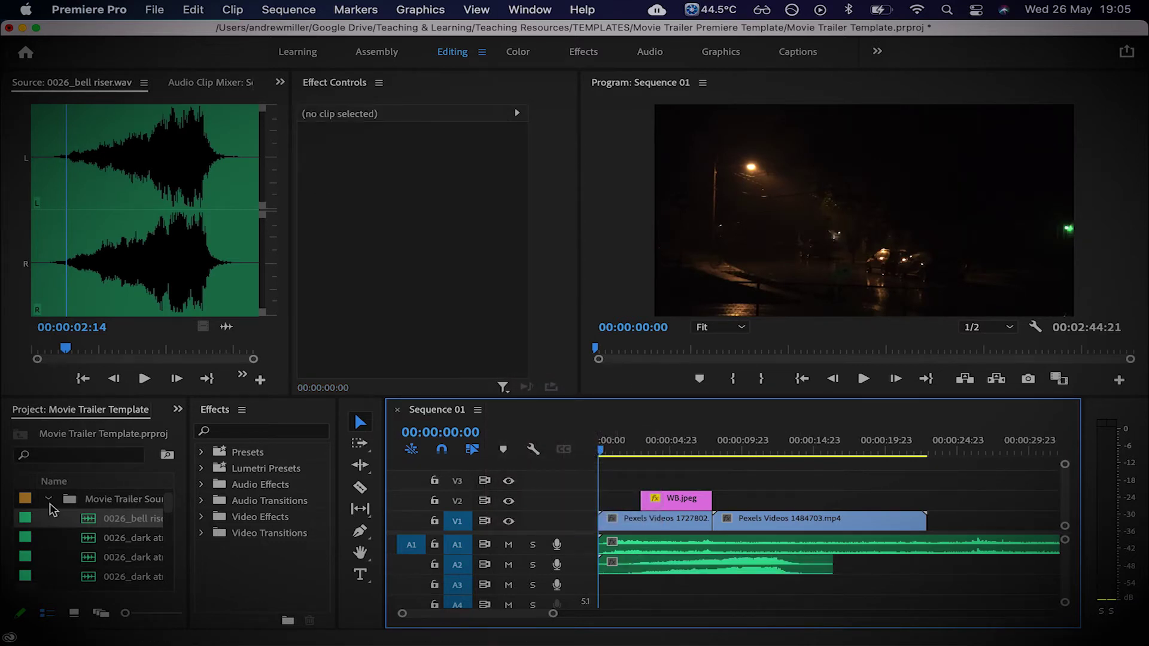
# - Collapse the Movie Trailer Sound Pack bin and create a new bin named Footage in the project
pyautogui.click(50, 502)
pyautogui.scroll(-1, 126, 557)
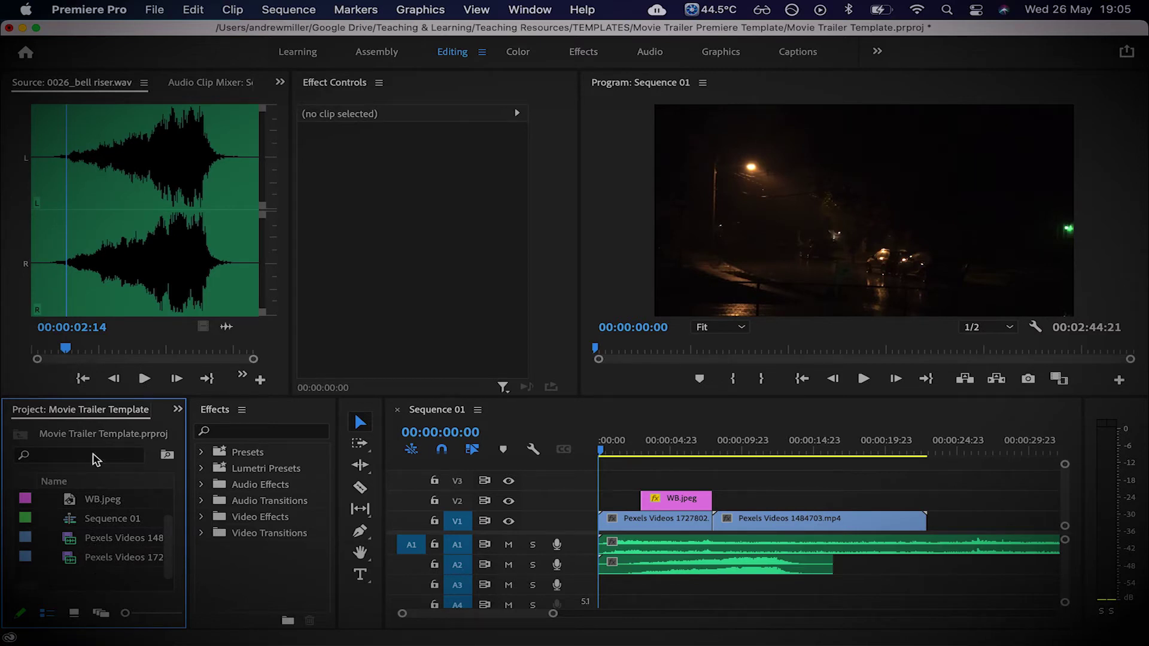
pyautogui.scroll(2, 110, 531)
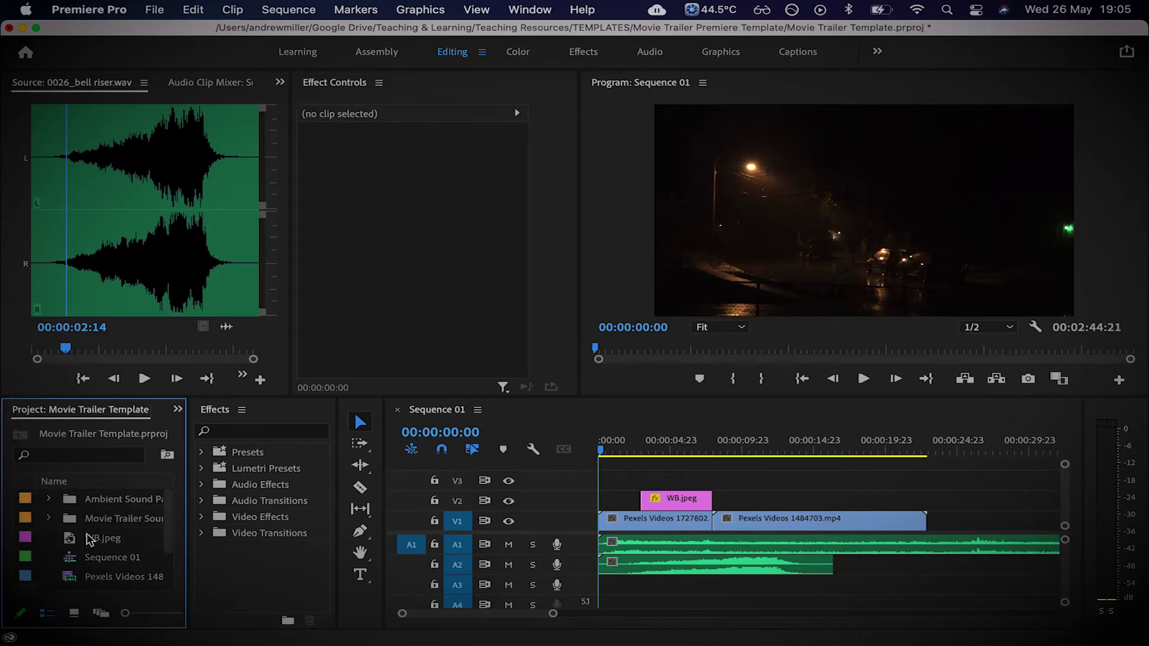
pyautogui.scroll(-2, 89, 568)
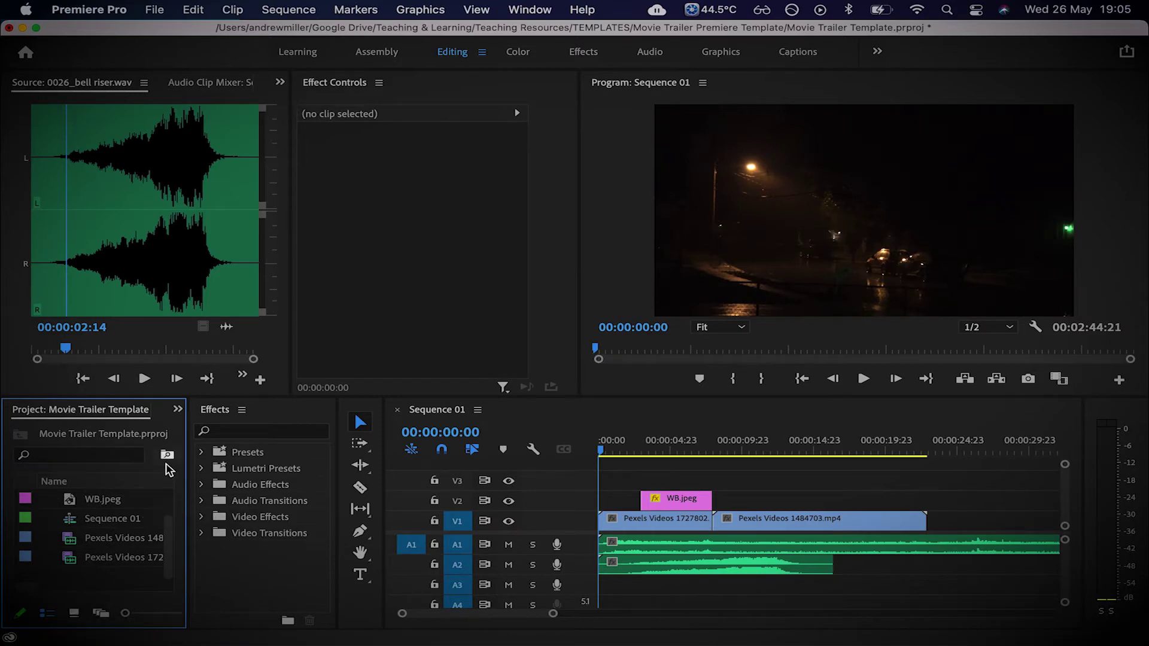
pyautogui.rightClick(83, 581)
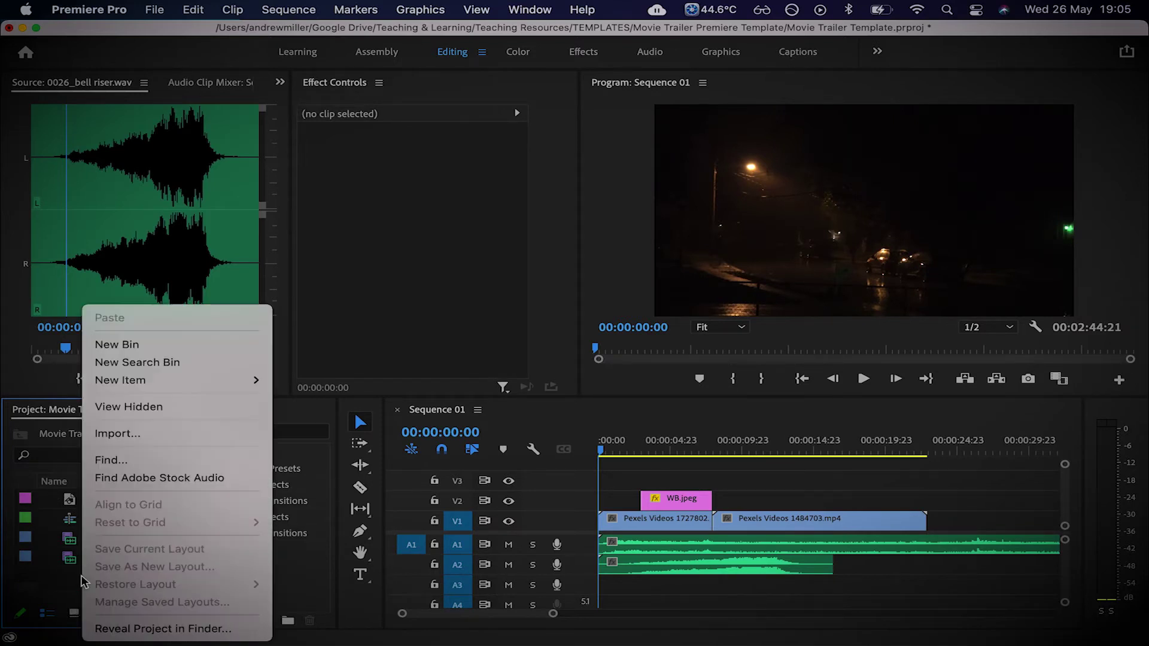
pyautogui.click(117, 345)
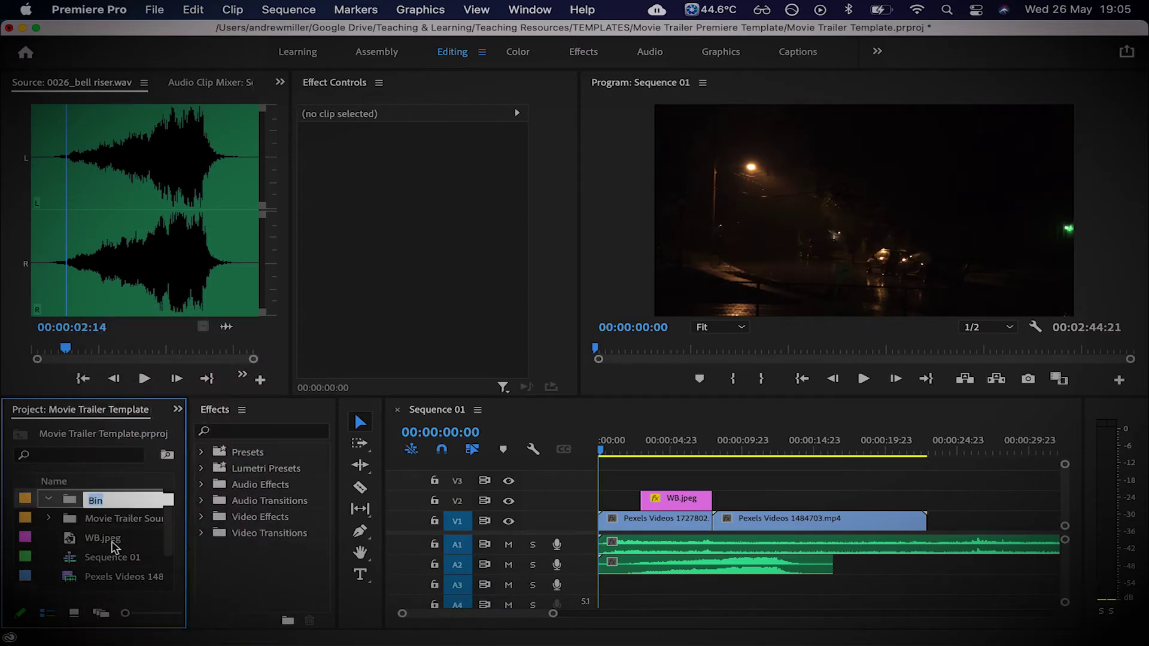
pyautogui.write('Footage')
pyautogui.press('Tab')
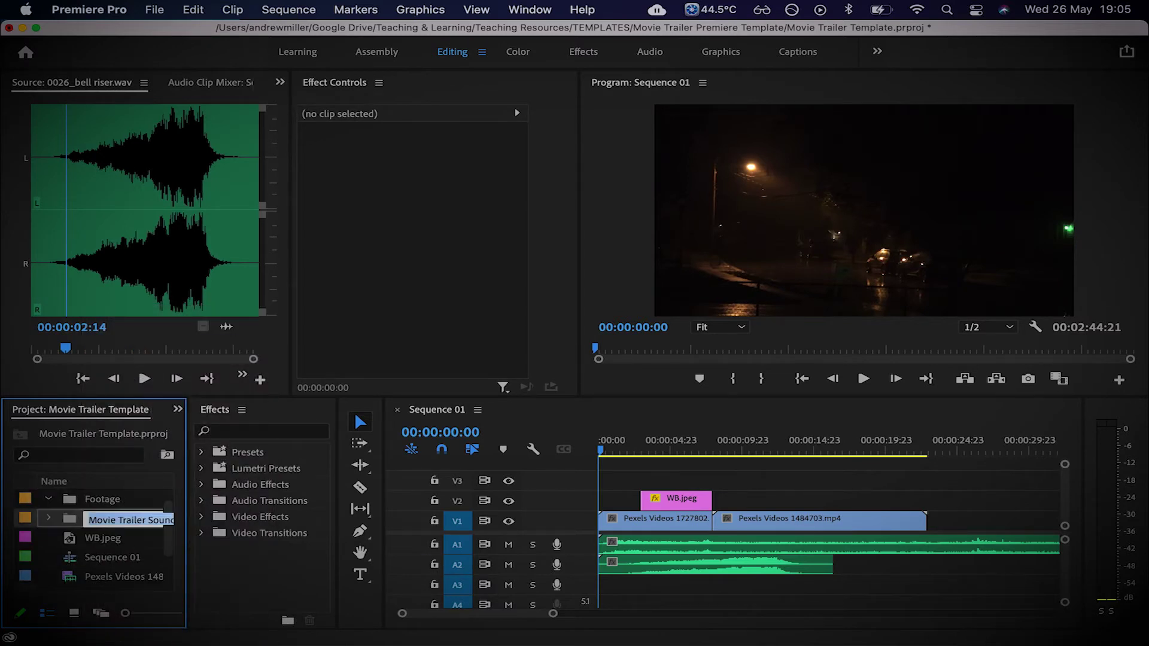
# - Move both Pexels Videos clips into the Footage bin
pyautogui.click(50, 499)
pyautogui.click(71, 577)
pyautogui.scroll(-2, 72, 578)
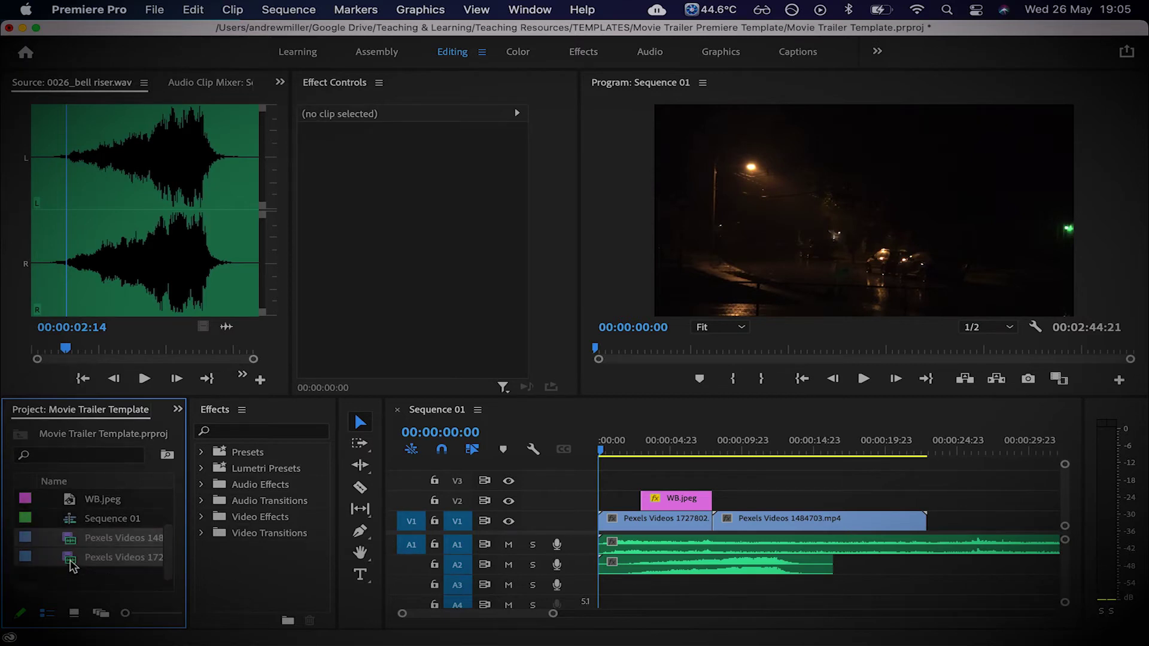
pyautogui.scroll(1, 72, 565)
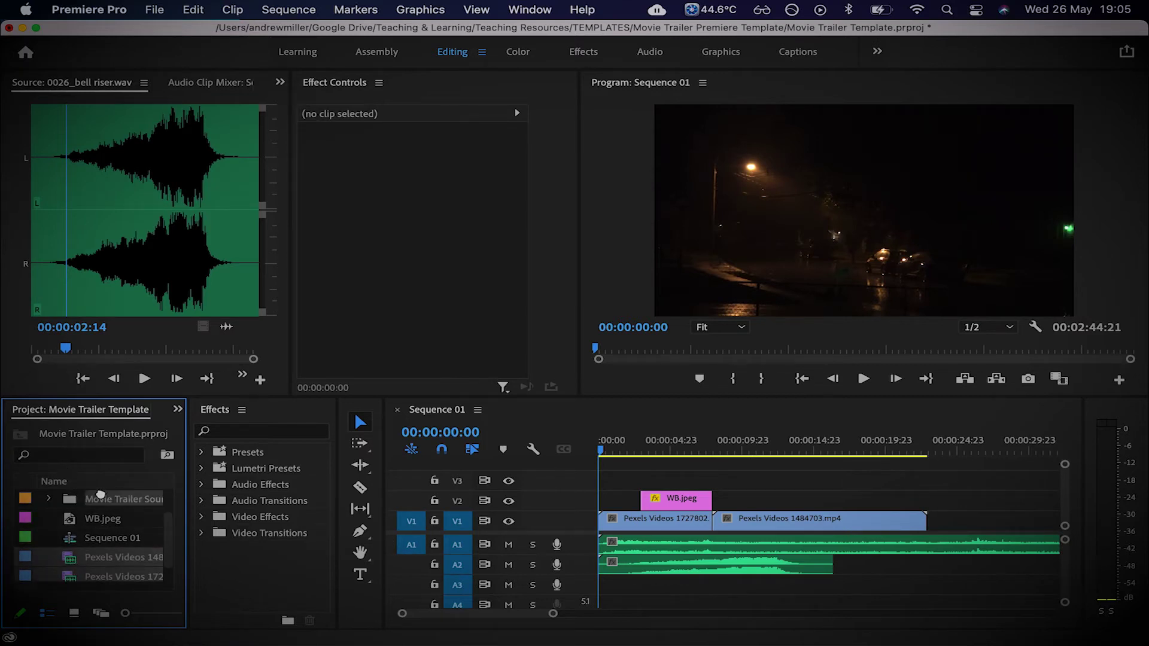
pyautogui.scroll(2, 81, 499)
pyautogui.scroll(-1, 72, 553)
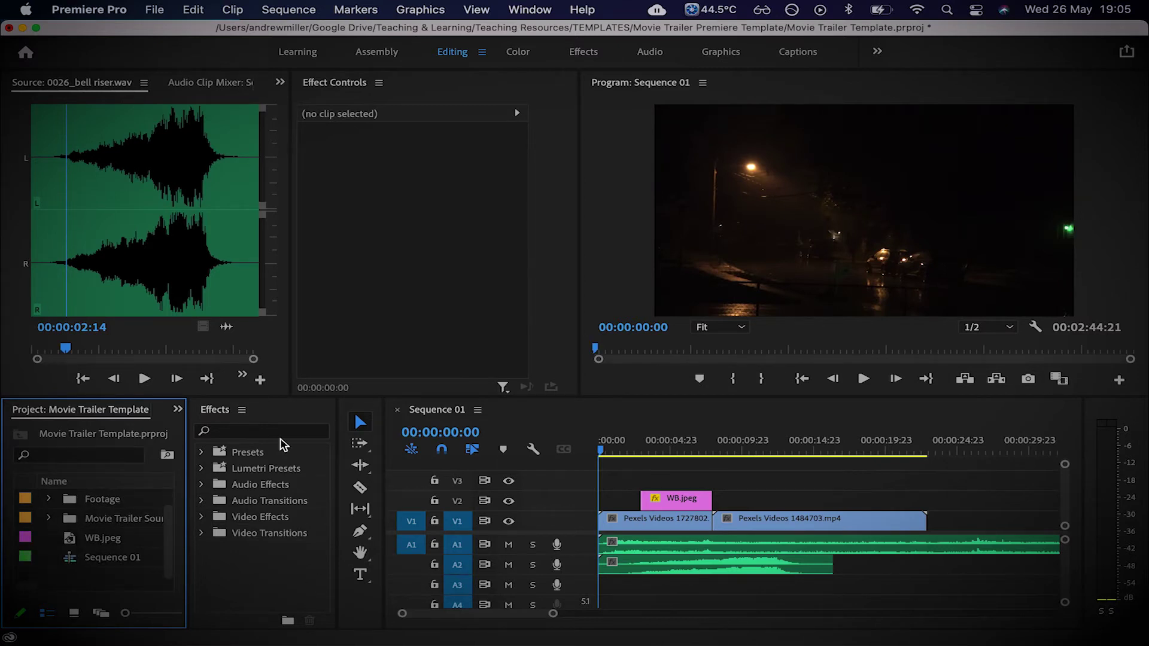
# - Create another project bin named Overlays and collapse it
pyautogui.rightClick(109, 583)
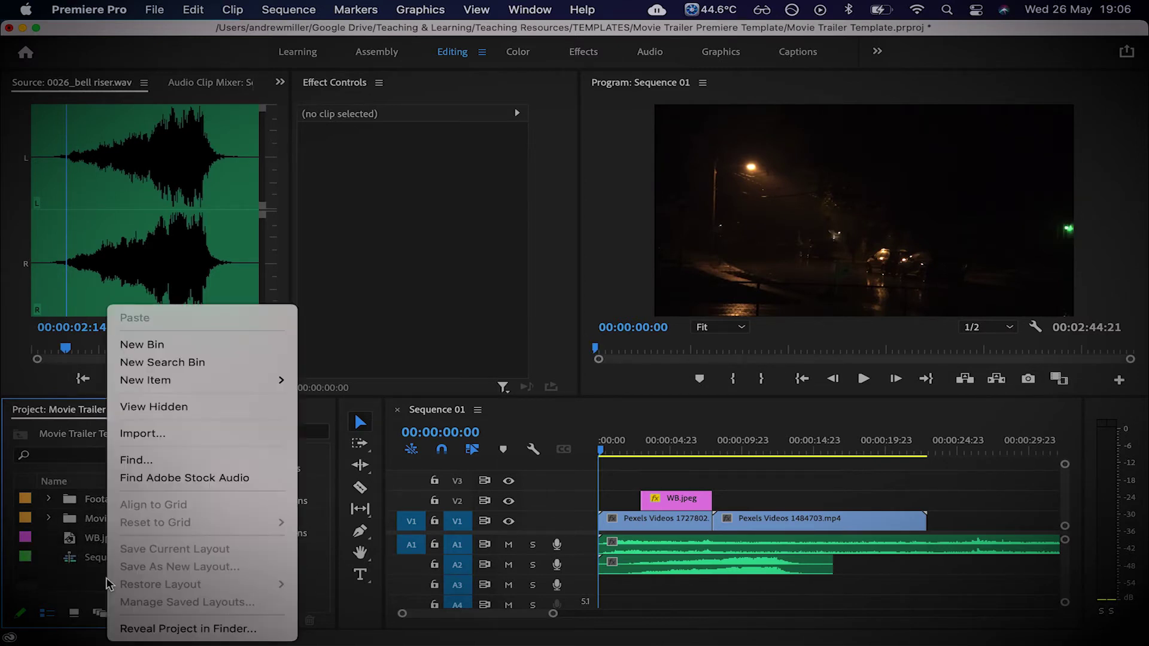
pyautogui.click(199, 344)
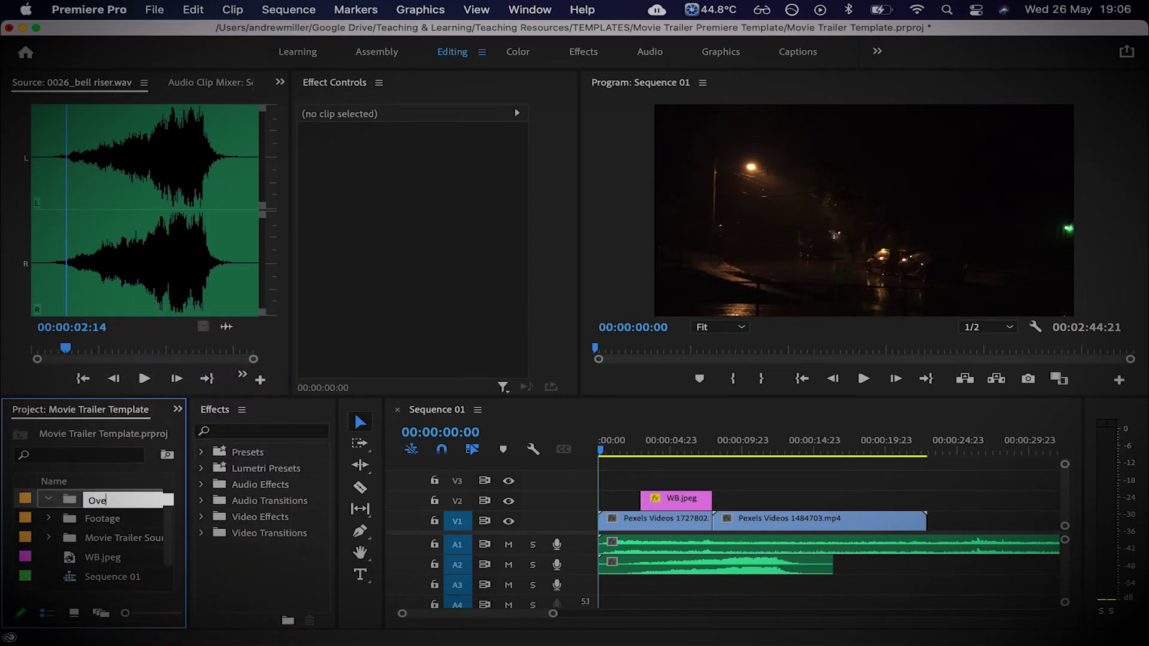
pyautogui.write('Overlays')
pyautogui.press('Tab')
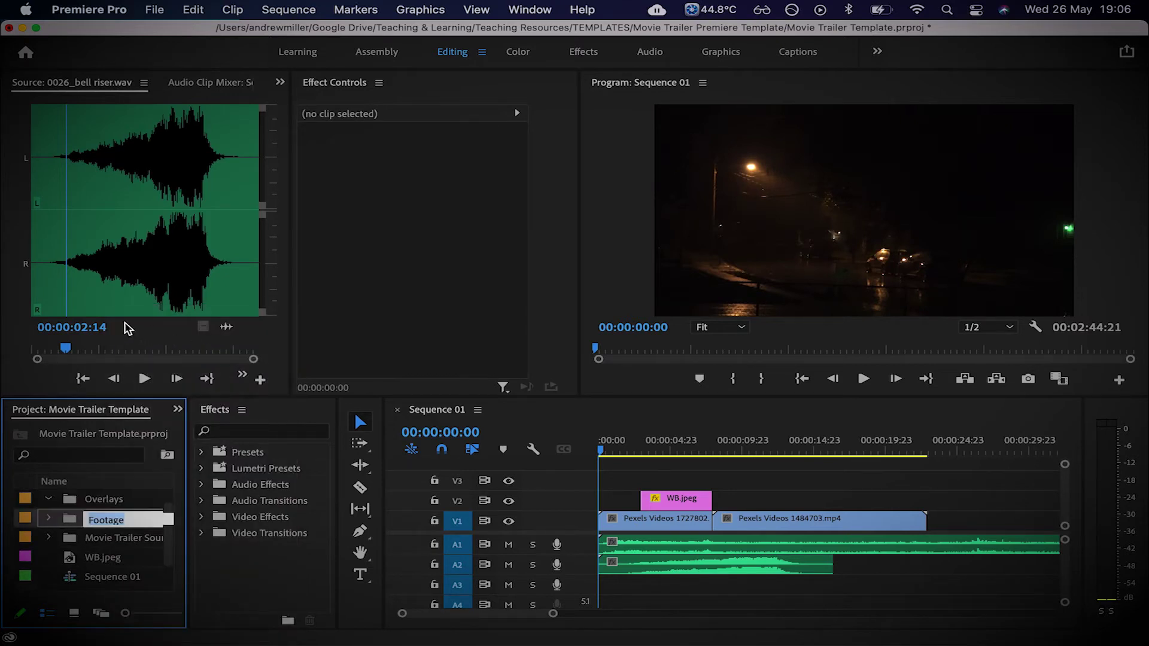
pyautogui.click(52, 501)
pyautogui.click(99, 576)
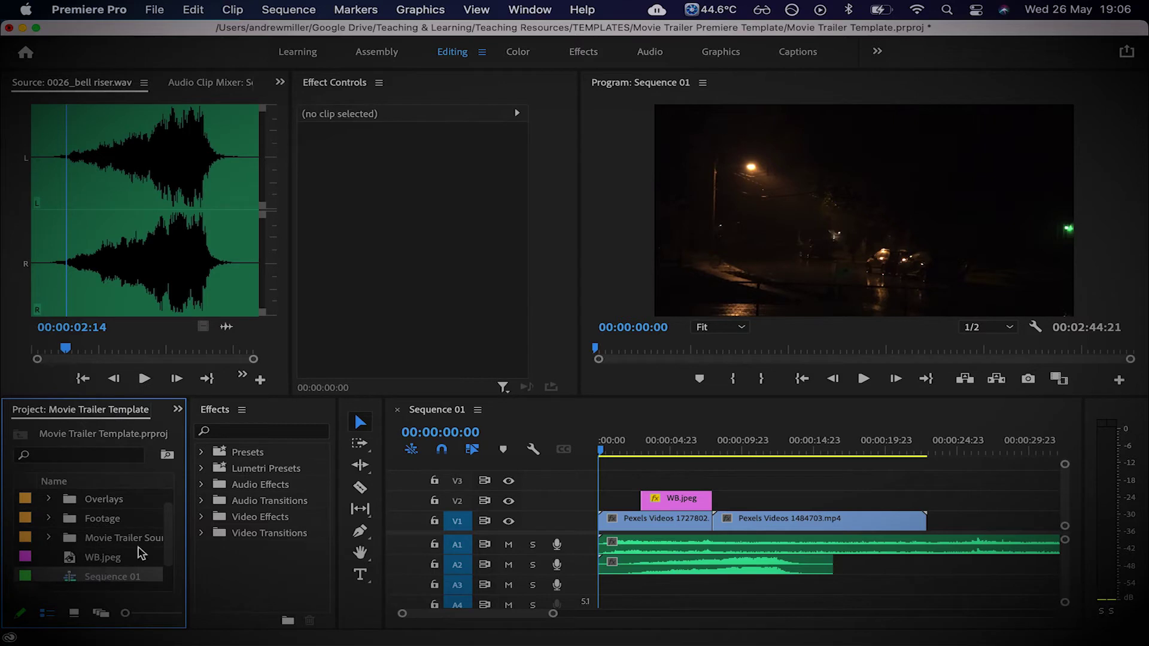
# - Create a 1920 x 1080, 23.976 fps adjustment layer inside the Overlays bin
pyautogui.click(110, 504)
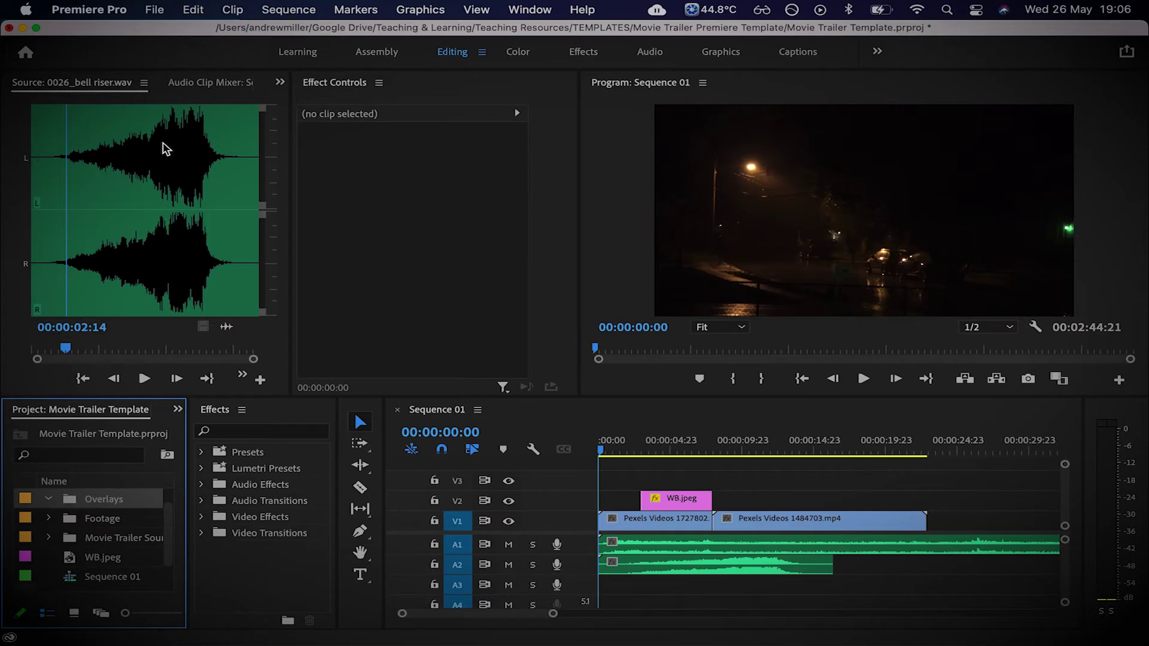
pyautogui.click(155, 10)
pyautogui.moveTo(180, 34)
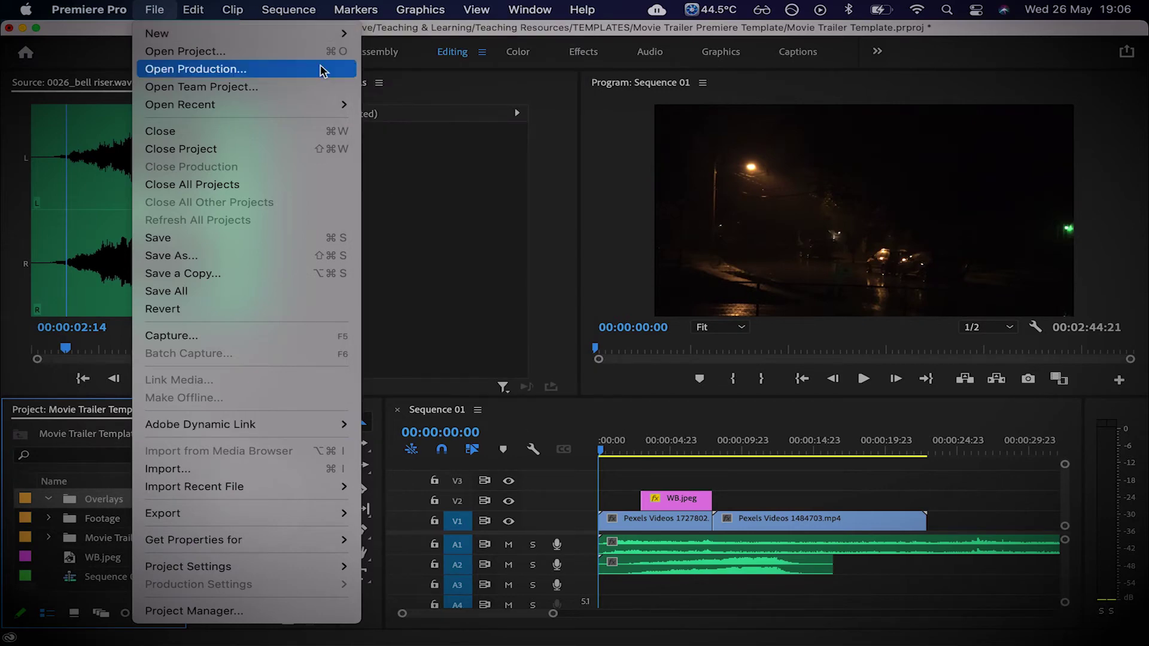
pyautogui.moveTo(332, 34)
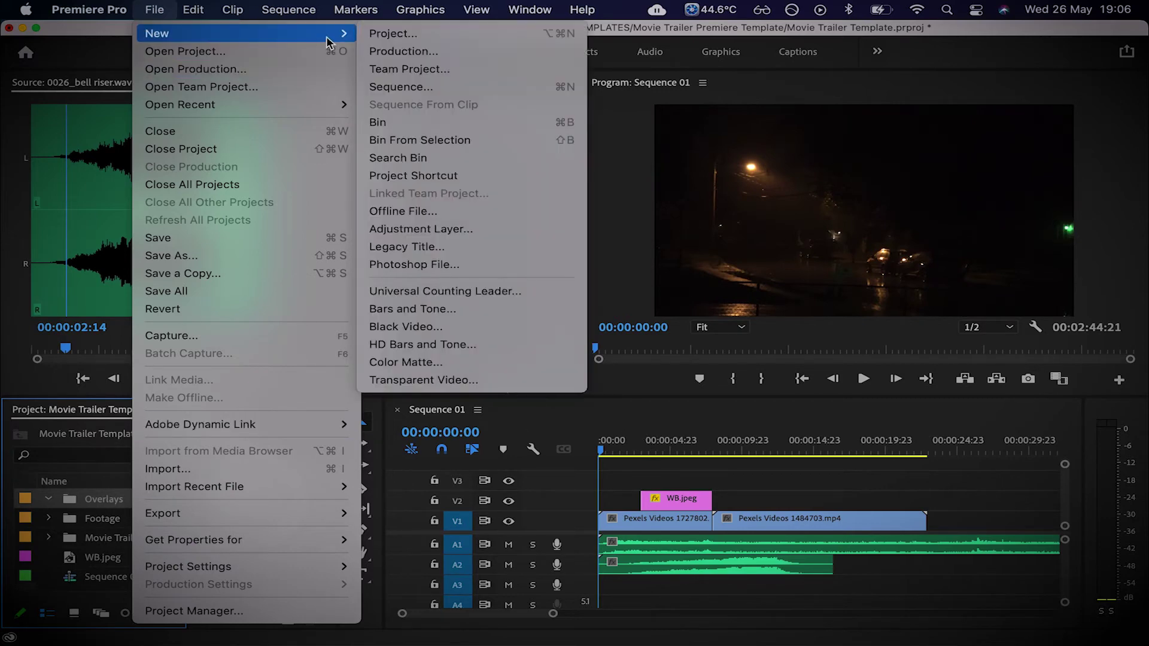
pyautogui.click(483, 231)
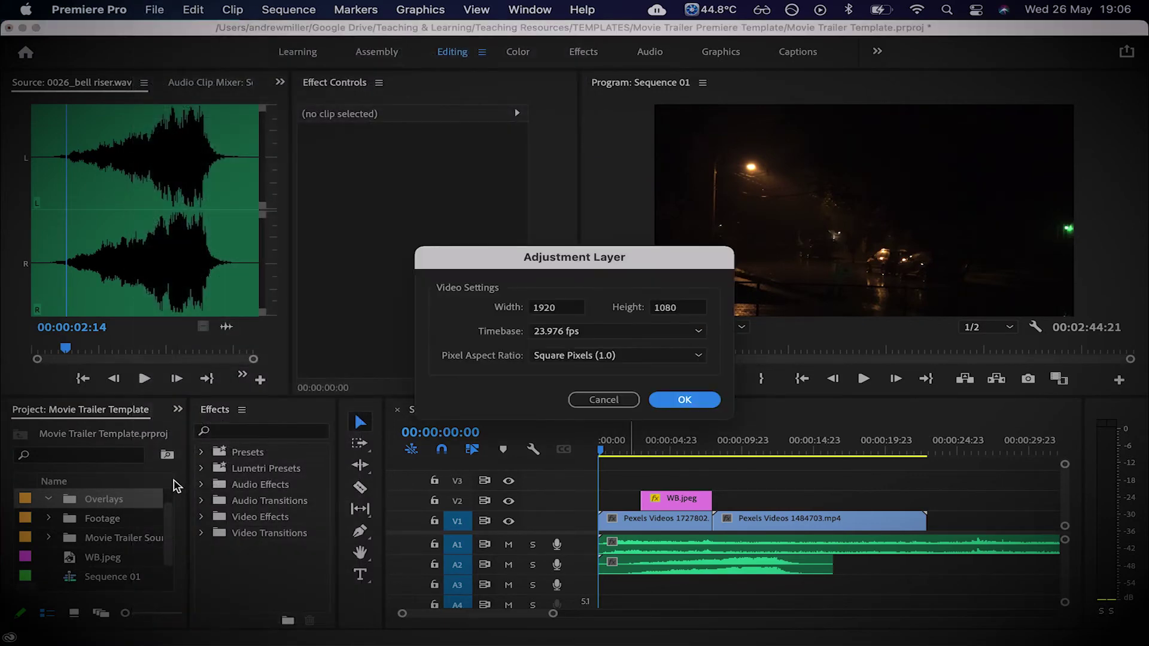
pyautogui.click(702, 404)
# - Place the adjustment layer on V3 from the sequence start to beyond the rain clip's end, and collapse the Overlays bin
pyautogui.moveTo(87, 526); pyautogui.dragTo(996, 484)
pyautogui.click(749, 444)
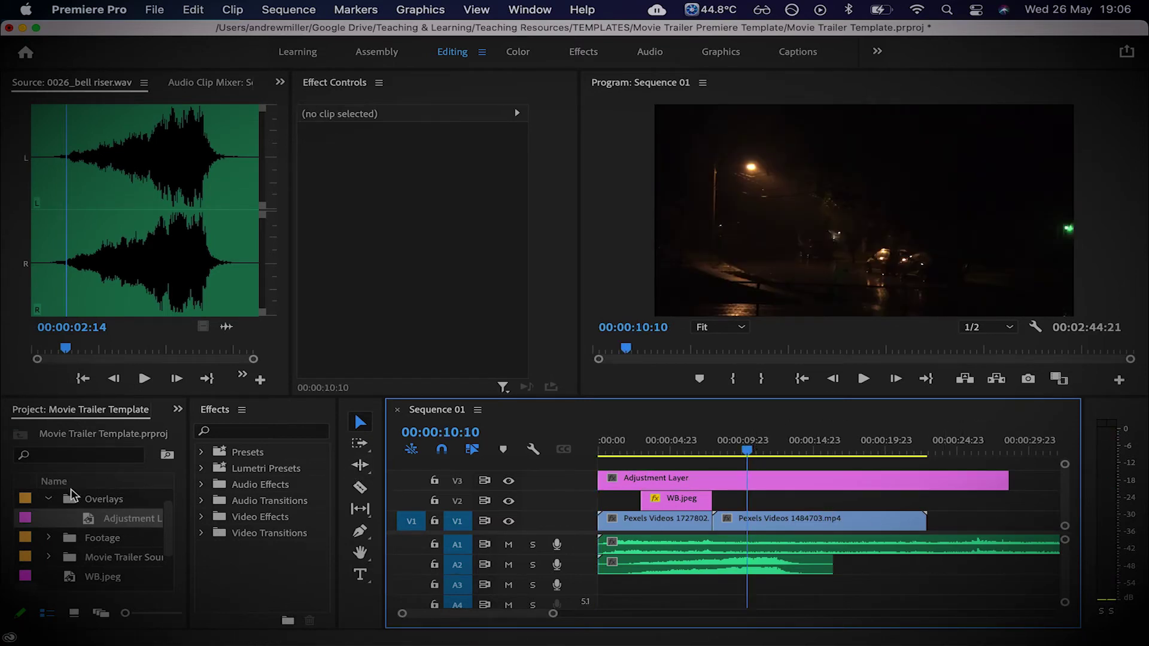
pyautogui.click(48, 499)
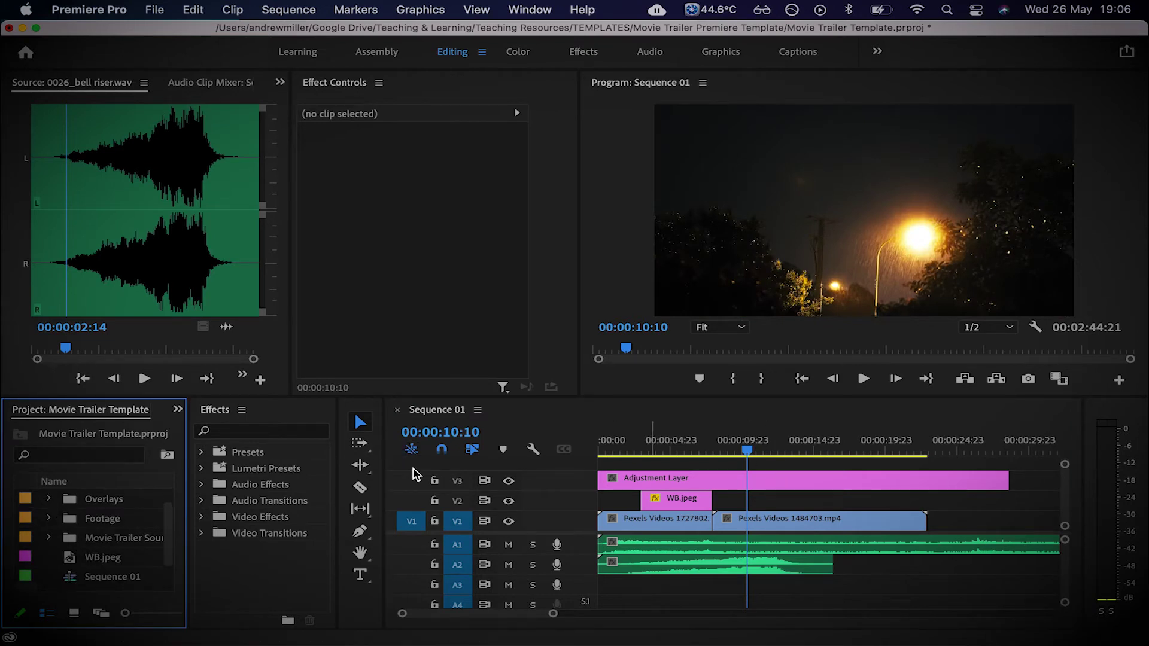
# - Find the Crop video effect and apply it to the adjustment layer on V3
pyautogui.click(310, 432)
pyautogui.write('crop')
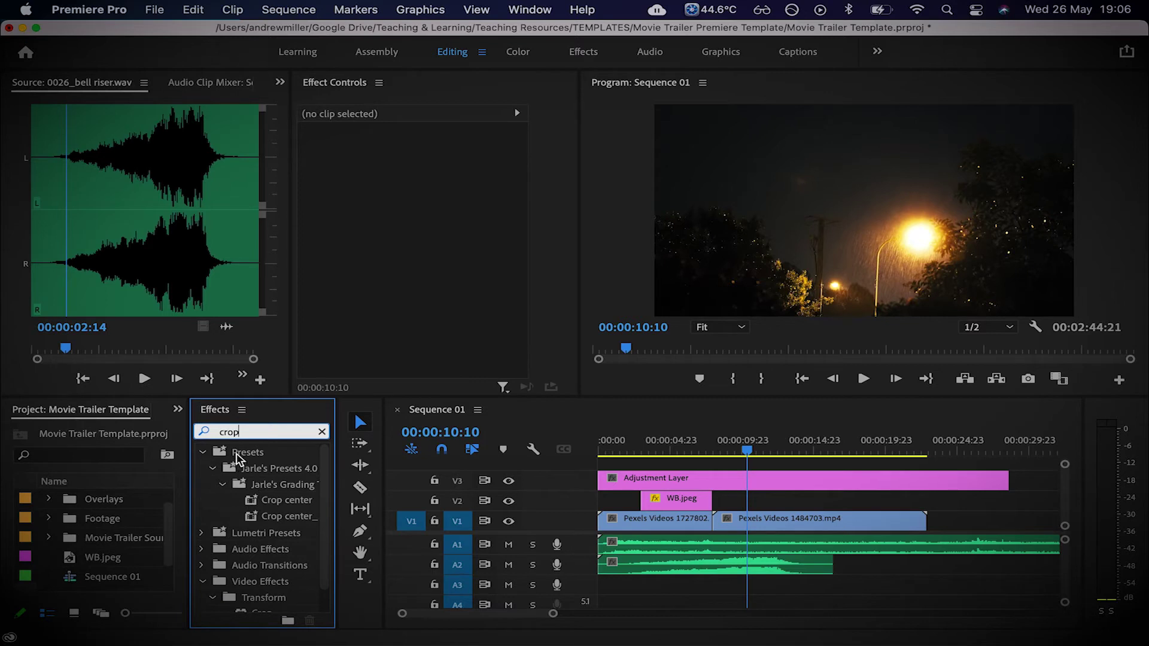
pyautogui.scroll(-2, 256, 575)
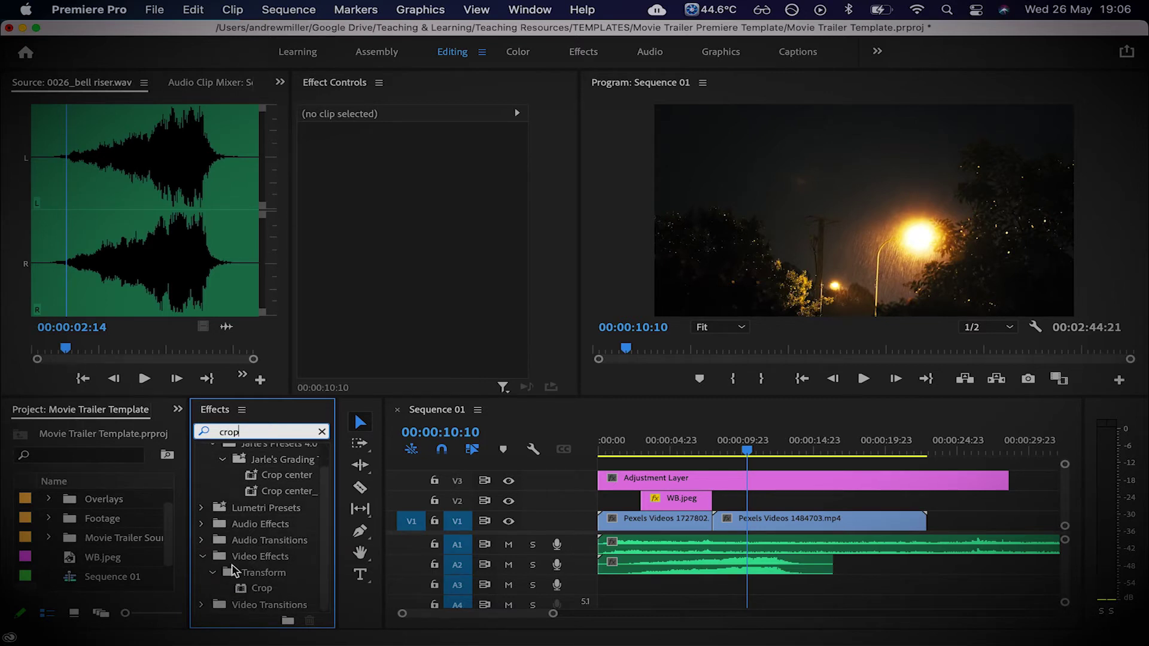
pyautogui.moveTo(245, 590); pyautogui.dragTo(799, 480)
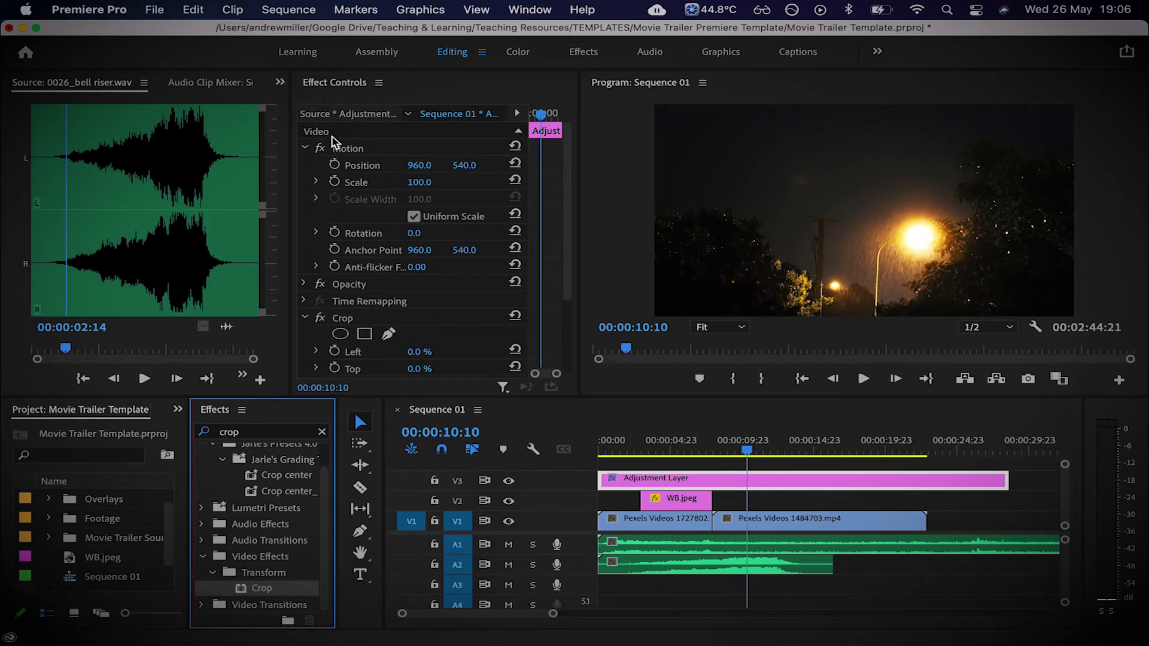
# - Set the adjustment layer's Crop to 12% for both Top and Bottom to form cinematic bars
pyautogui.scroll(-3, 435, 314)
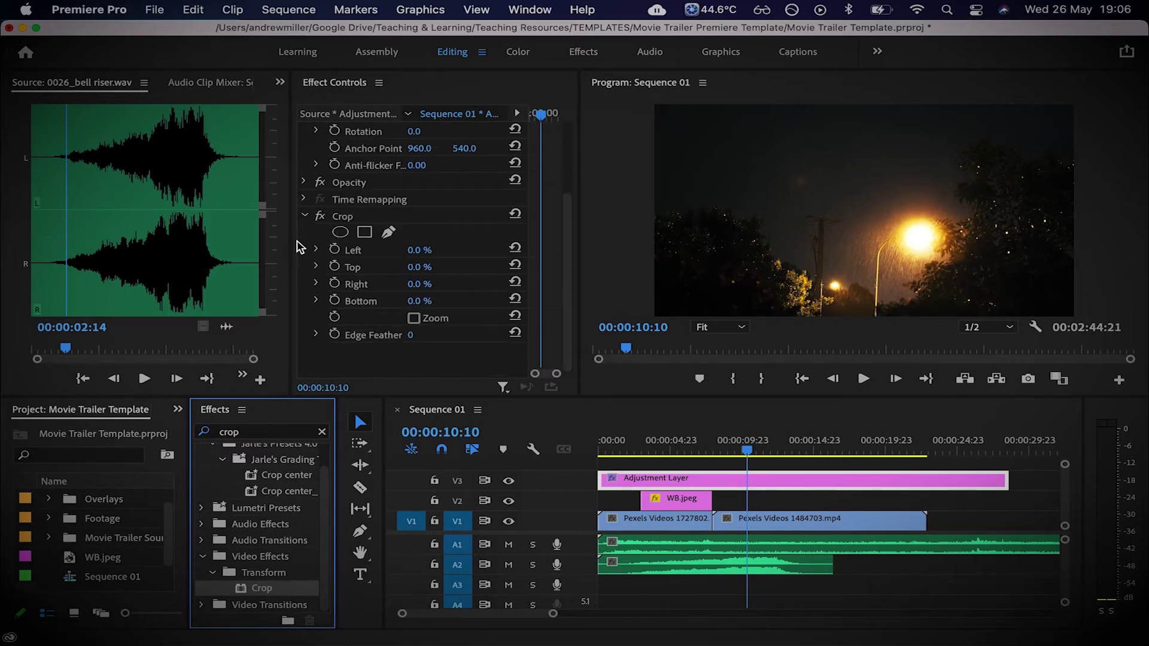
pyautogui.click(417, 267)
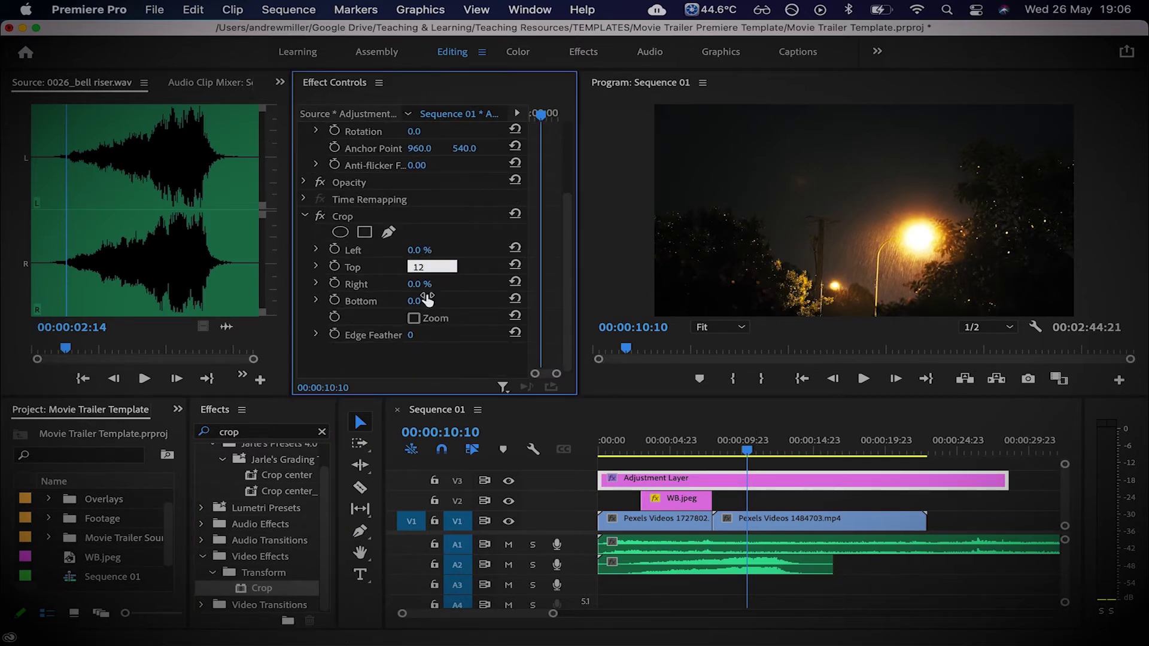
pyautogui.press('Return')
pyautogui.click(430, 300)
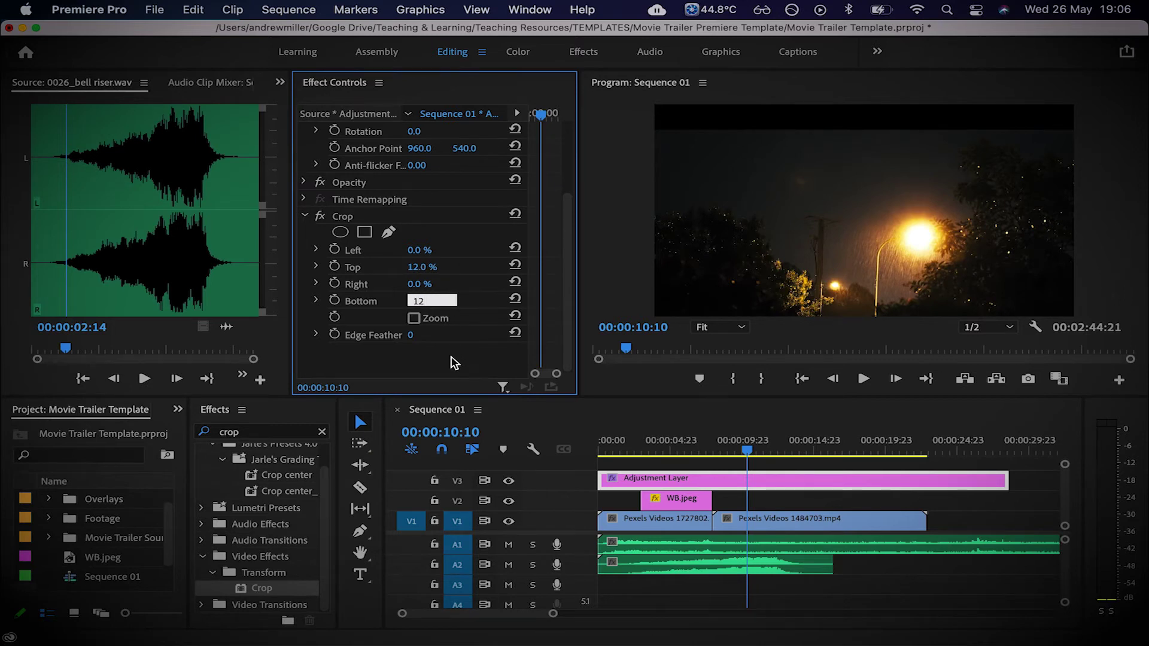
pyautogui.write('12')
pyautogui.press('Return')
pyautogui.click(957, 505)
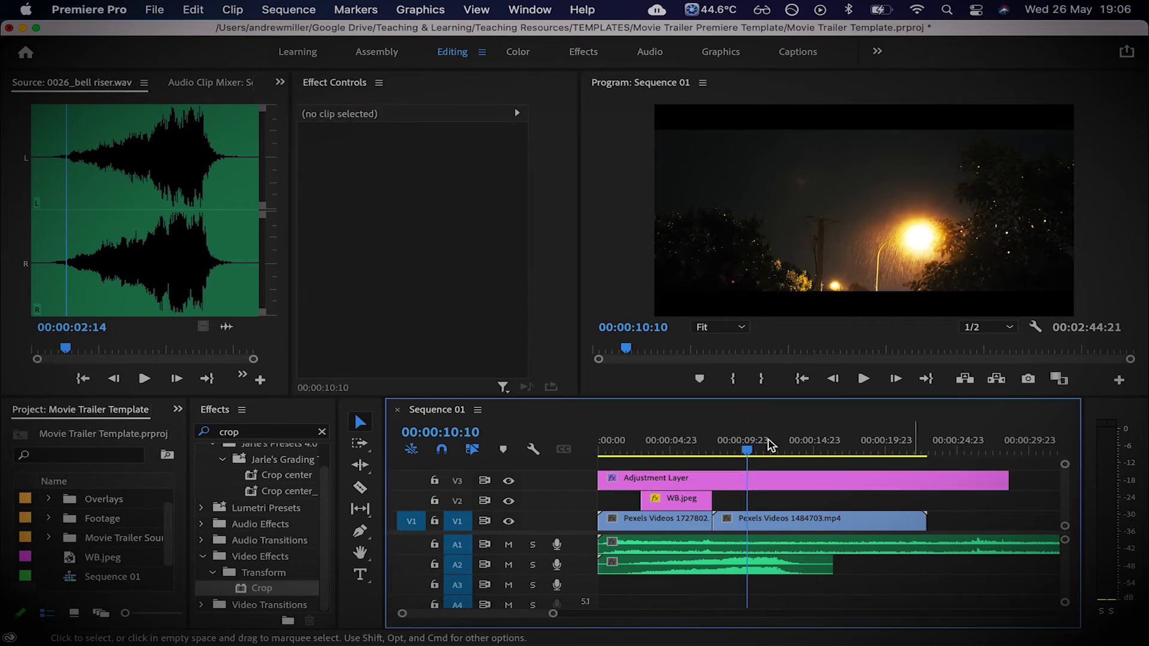
# - Compare the picture with V3 hidden and shown, and check the cropped bars over the logo at 00:00:06:06
pyautogui.click(508, 481)
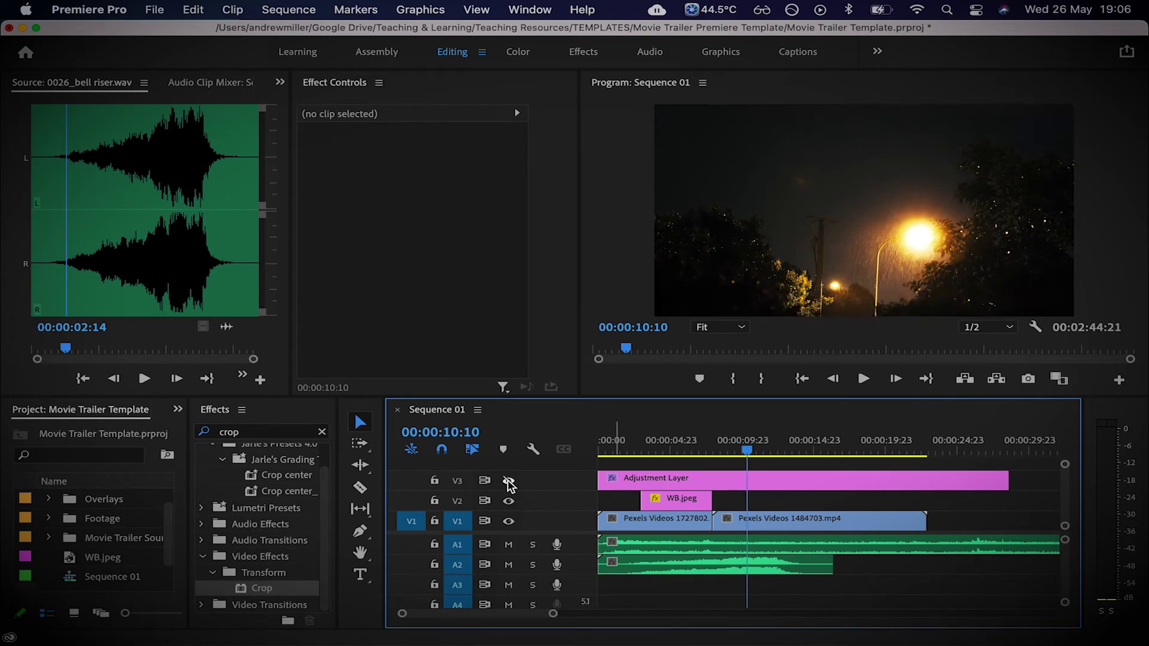
pyautogui.click(508, 482)
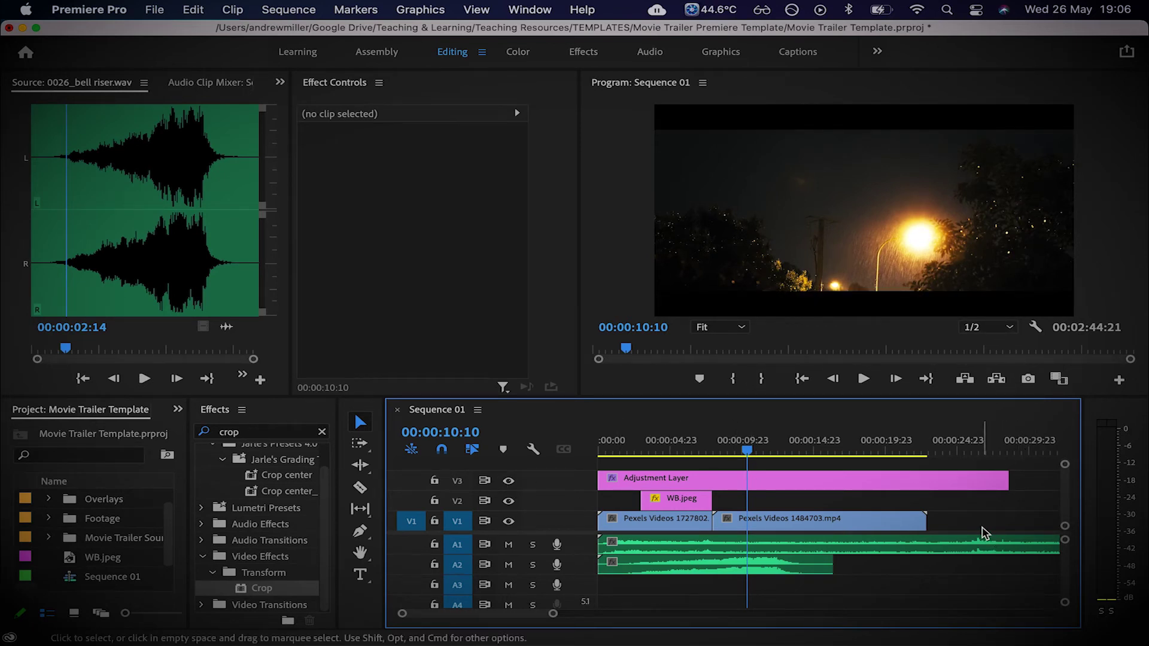
pyautogui.moveTo(745, 448); pyautogui.dragTo(688, 456)
# - Apply a Lumetri Color vignette with an Amount of -2 to the adjustment layer on V3
pyautogui.click(780, 477)
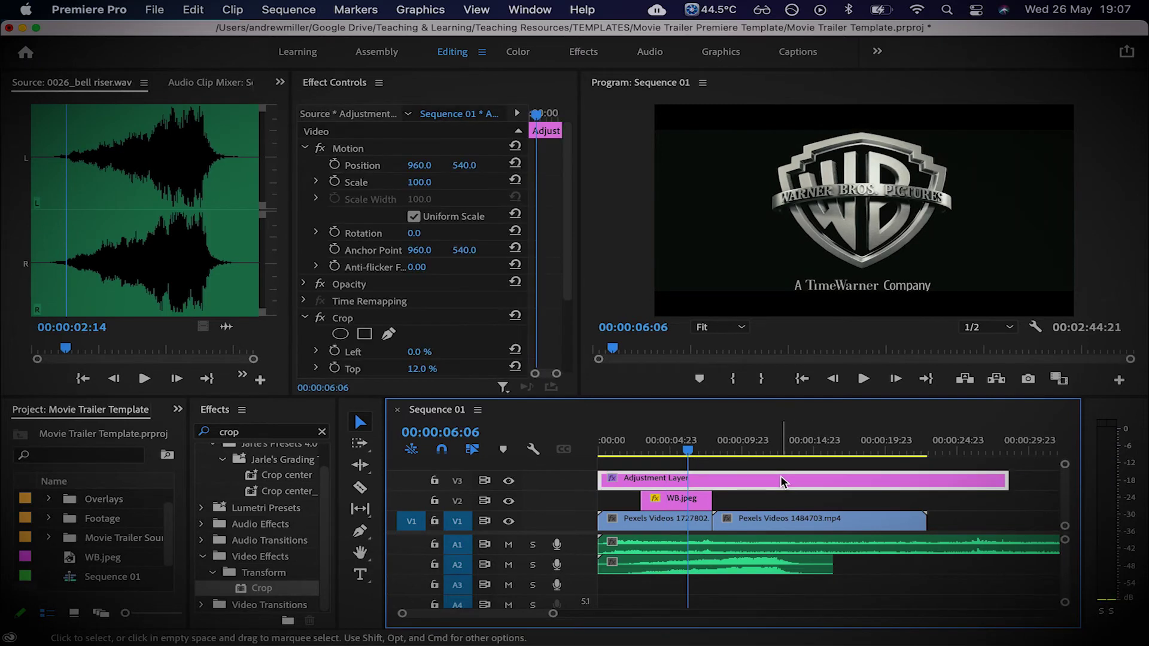
pyautogui.click(518, 52)
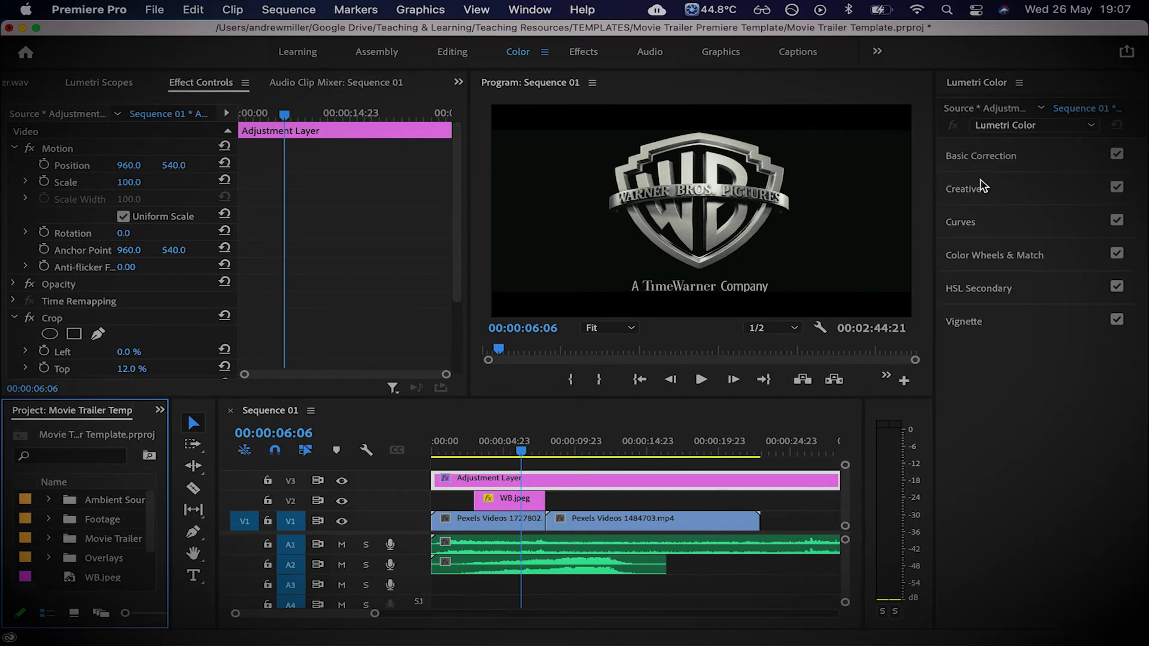
pyautogui.click(993, 157)
pyautogui.click(1006, 160)
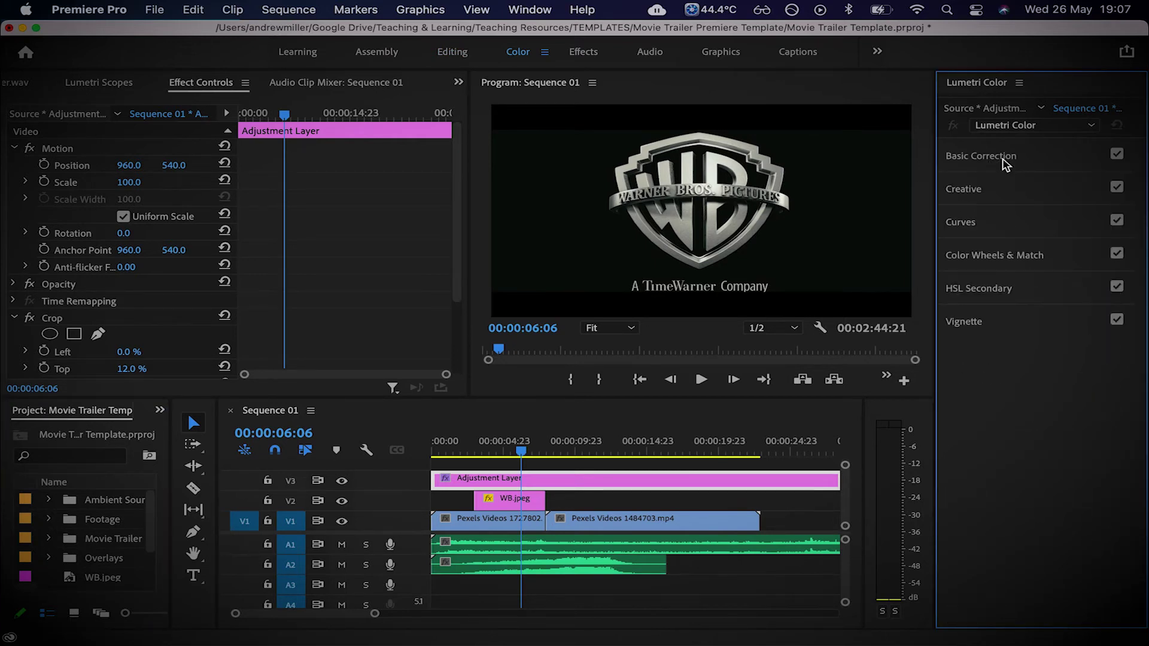
pyautogui.click(1009, 334)
pyautogui.click(1102, 347)
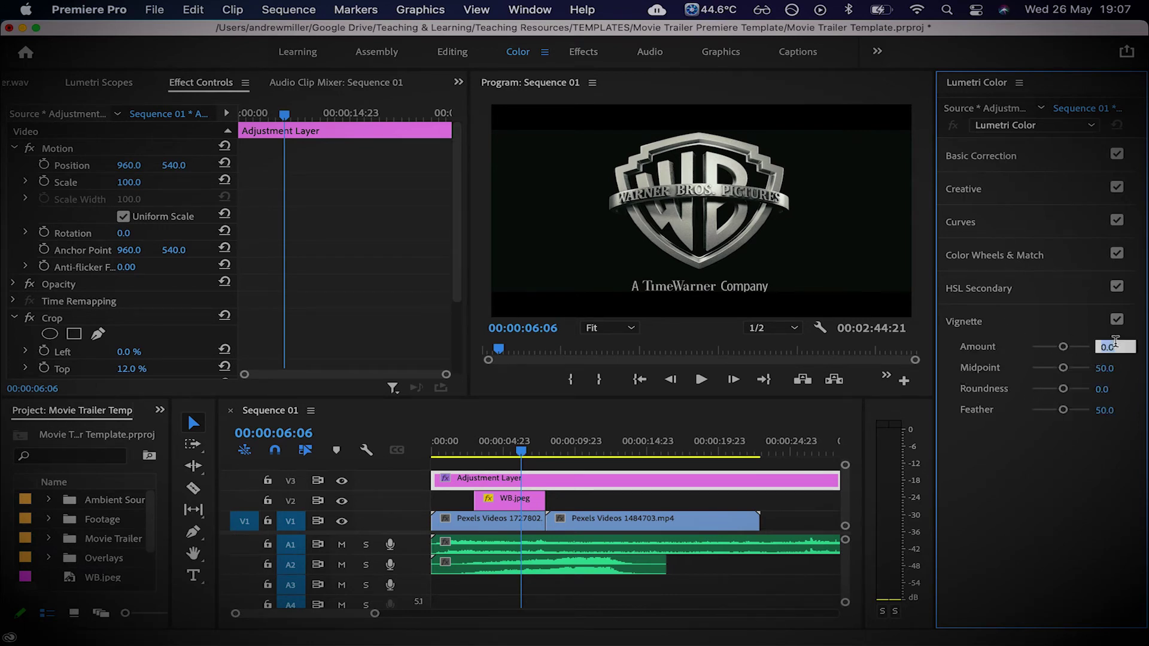
pyautogui.press('Return')
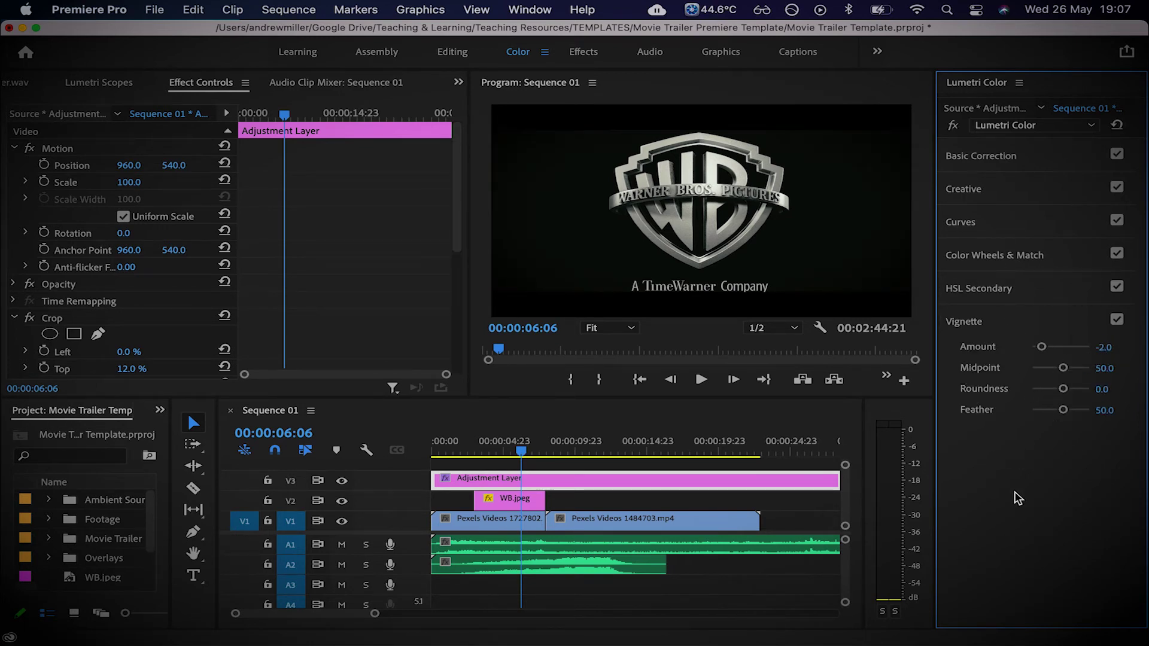
# - Compare the rain footage with V3 hidden and shown at 00:00:12:01 to judge the vignette
pyautogui.moveTo(521, 451); pyautogui.dragTo(608, 455)
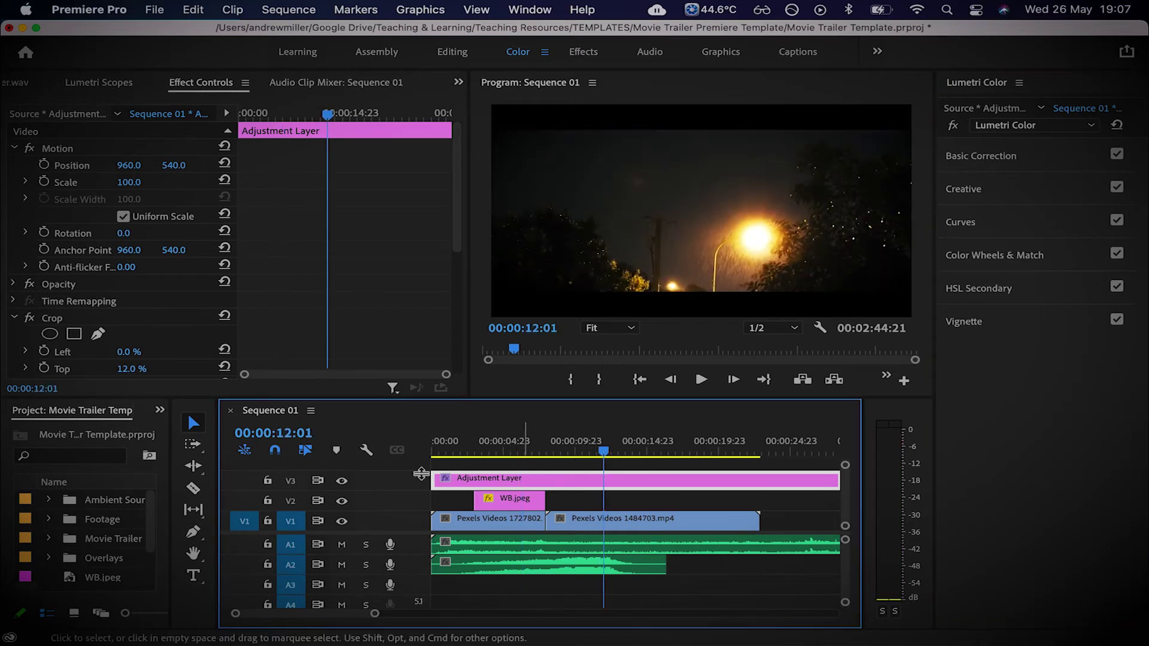
pyautogui.click(342, 481)
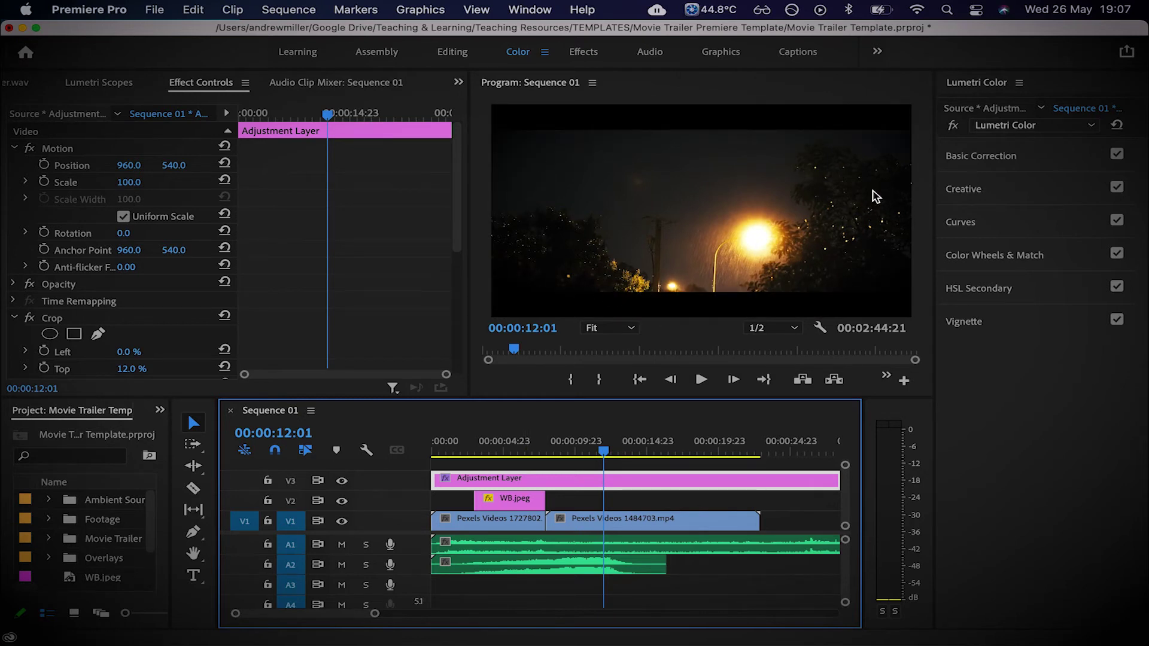
pyautogui.click(1034, 436)
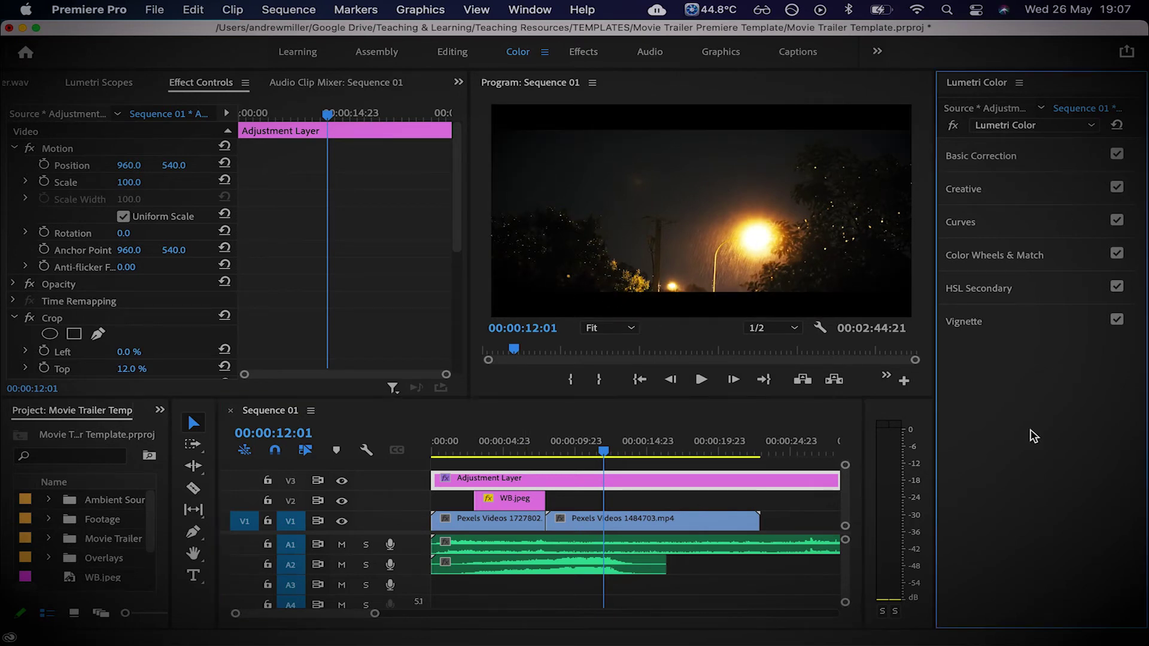
# - Set the adjustment layer's Faded Film to 5 in the Lumetri Color Creative adjustments, and collapse the Creative section
pyautogui.click(1008, 197)
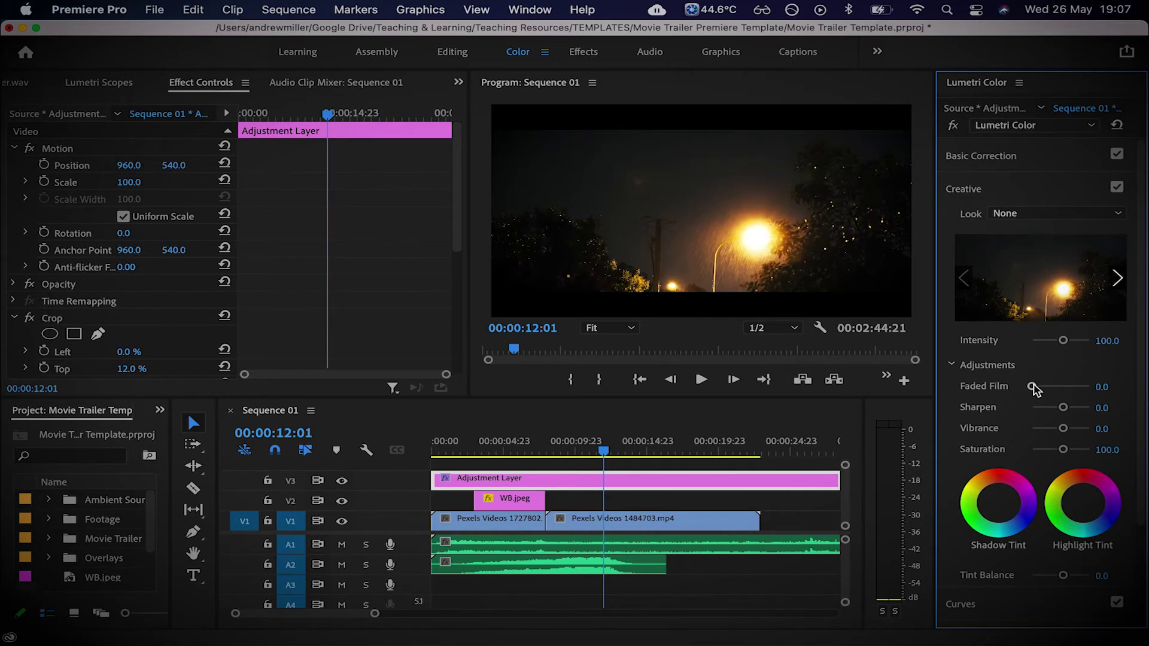
pyautogui.moveTo(1033, 388); pyautogui.dragTo(1055, 390)
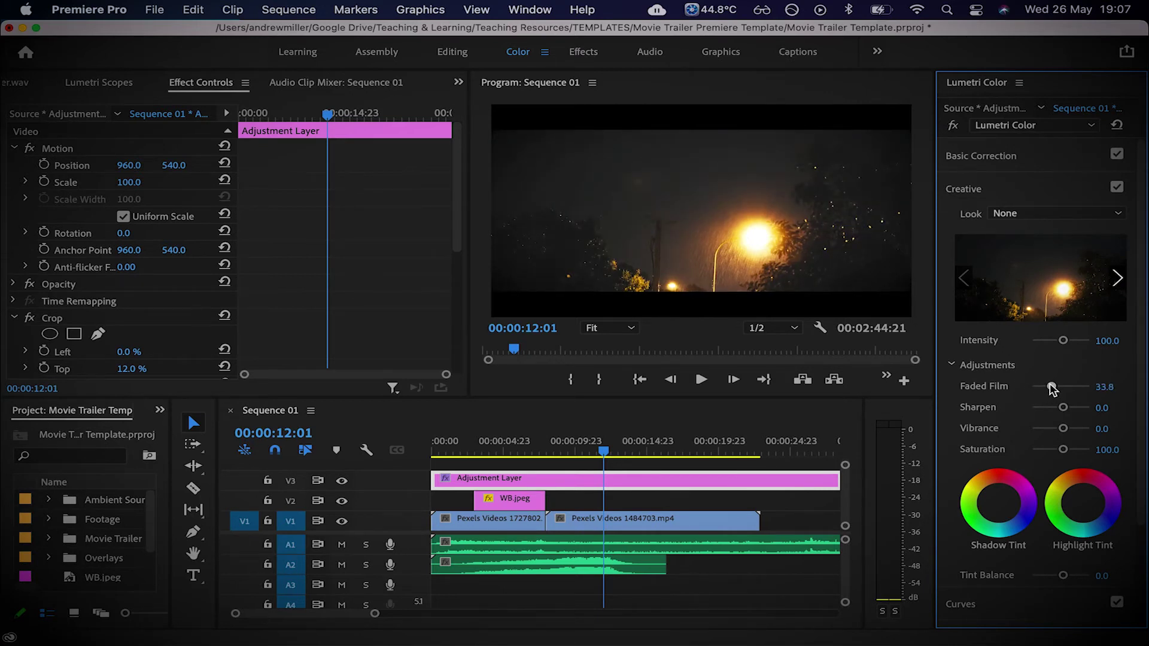
pyautogui.moveTo(1056, 389)
pyautogui.mouseDown()
pyautogui.moveTo(1072, 389)
pyautogui.moveTo(1039, 389)
pyautogui.mouseUp()
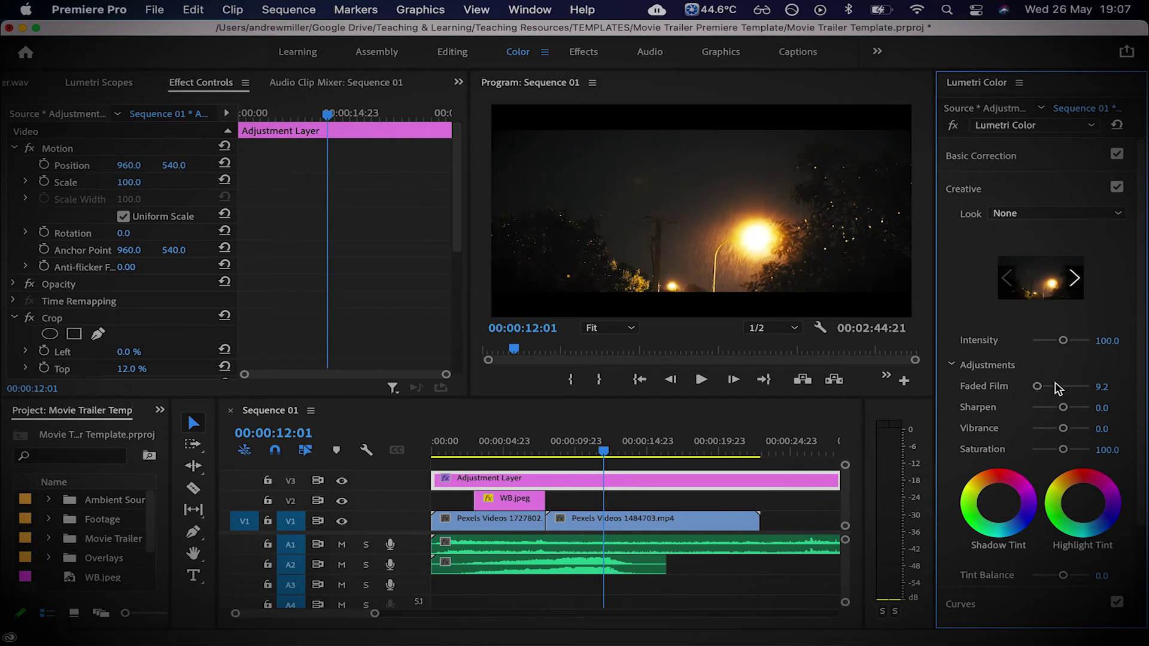
pyautogui.click(1104, 387)
pyautogui.write('5')
pyautogui.press('Return')
pyautogui.click(996, 194)
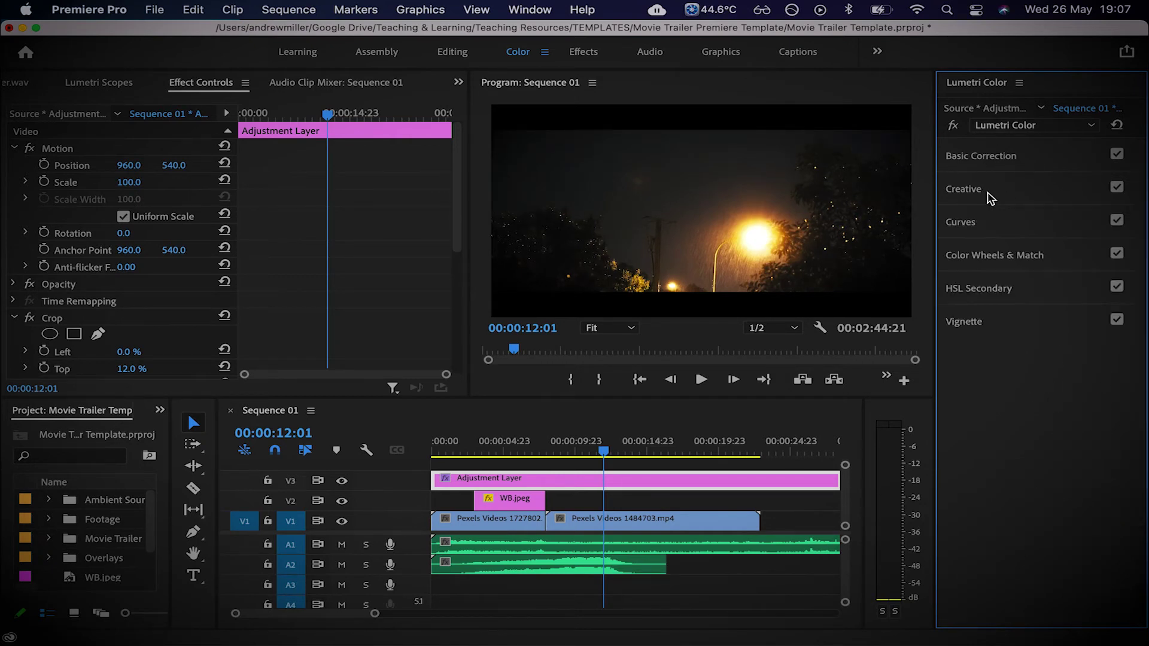
pyautogui.click(549, 625)
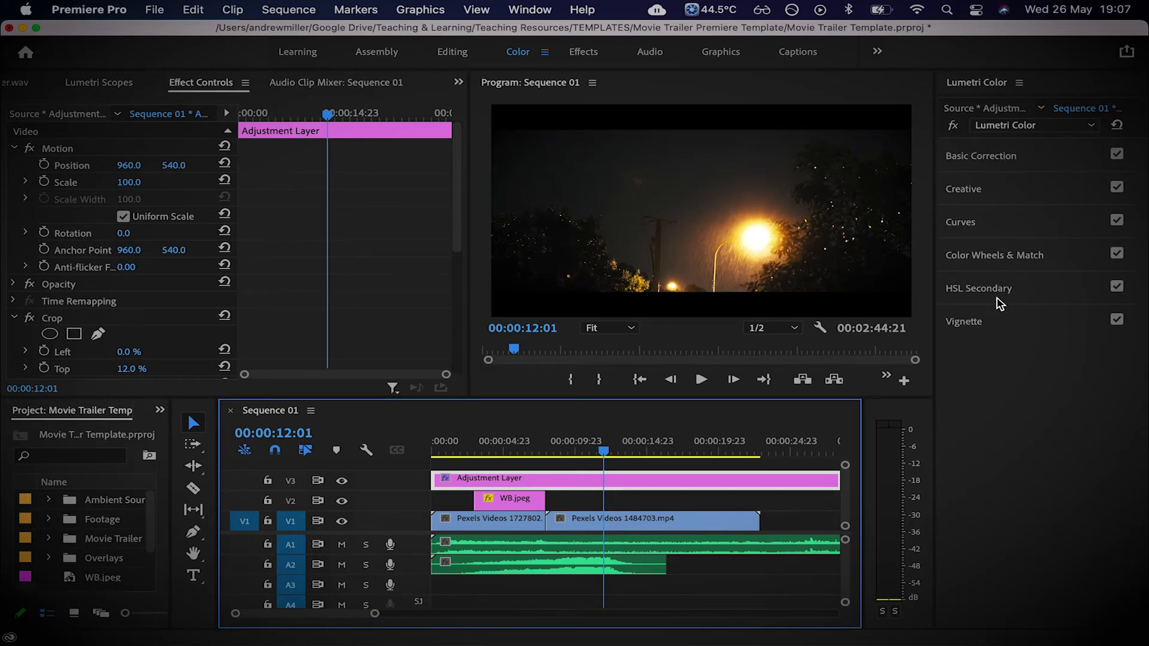
# - Return to the Editing workspace, search the effects for grain and apply Dust & Scratches to the adjustment layer
pyautogui.click(449, 52)
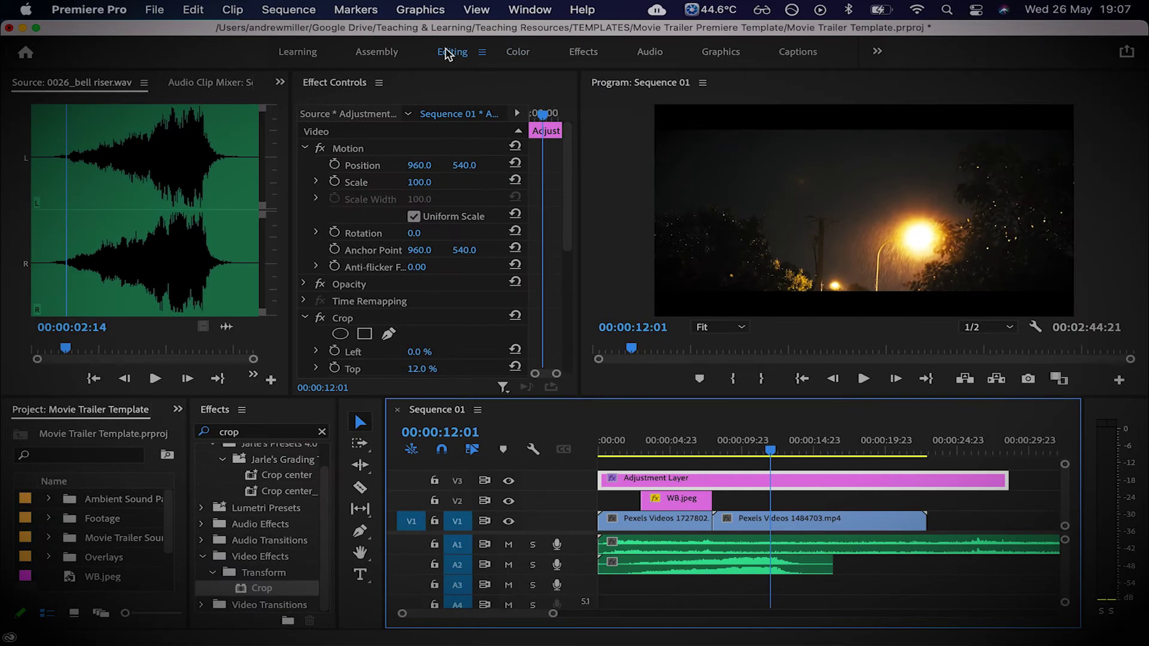
pyautogui.click(322, 432)
pyautogui.click(276, 432)
pyautogui.write('grain')
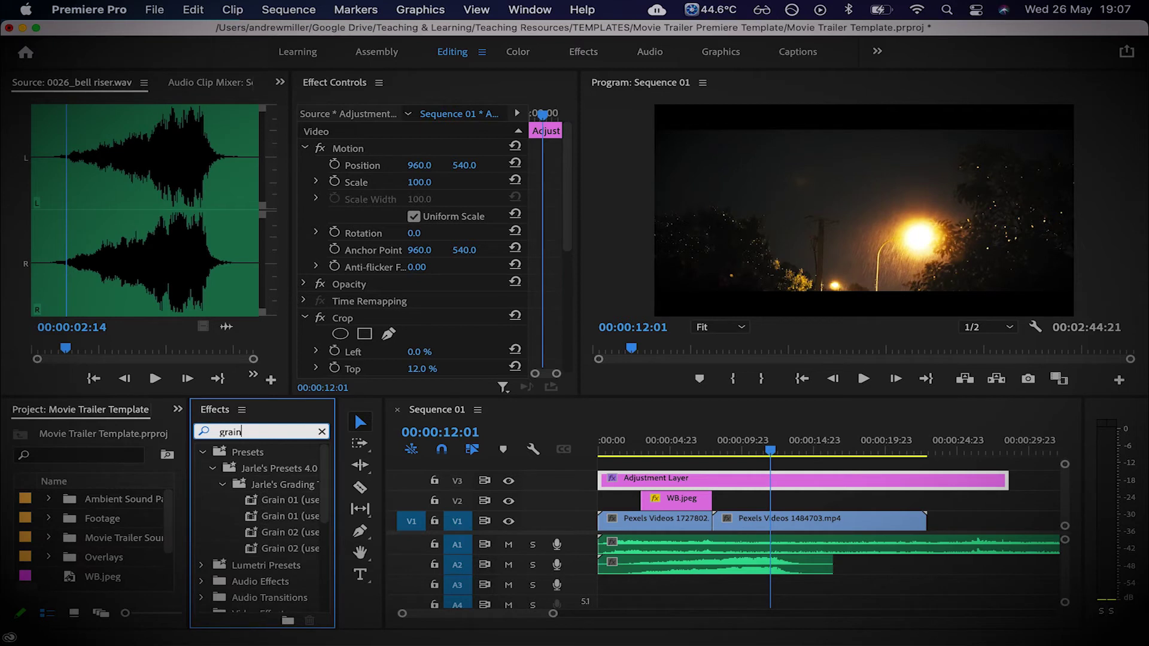
pyautogui.scroll(-5, 268, 566)
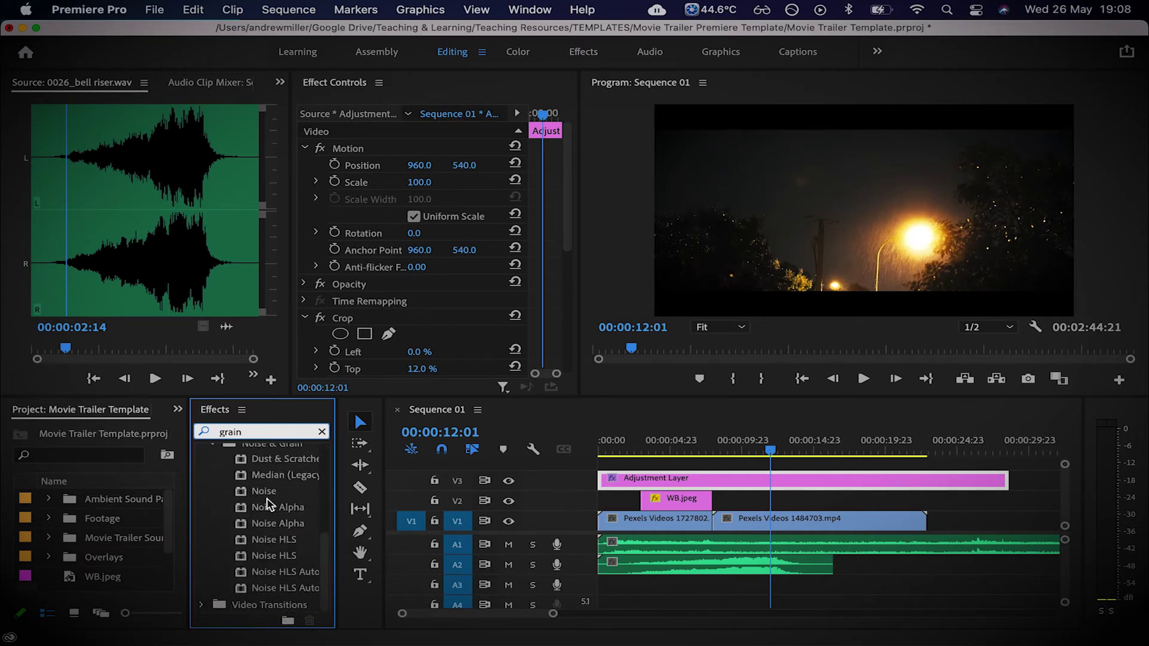
pyautogui.scroll(2, 267, 504)
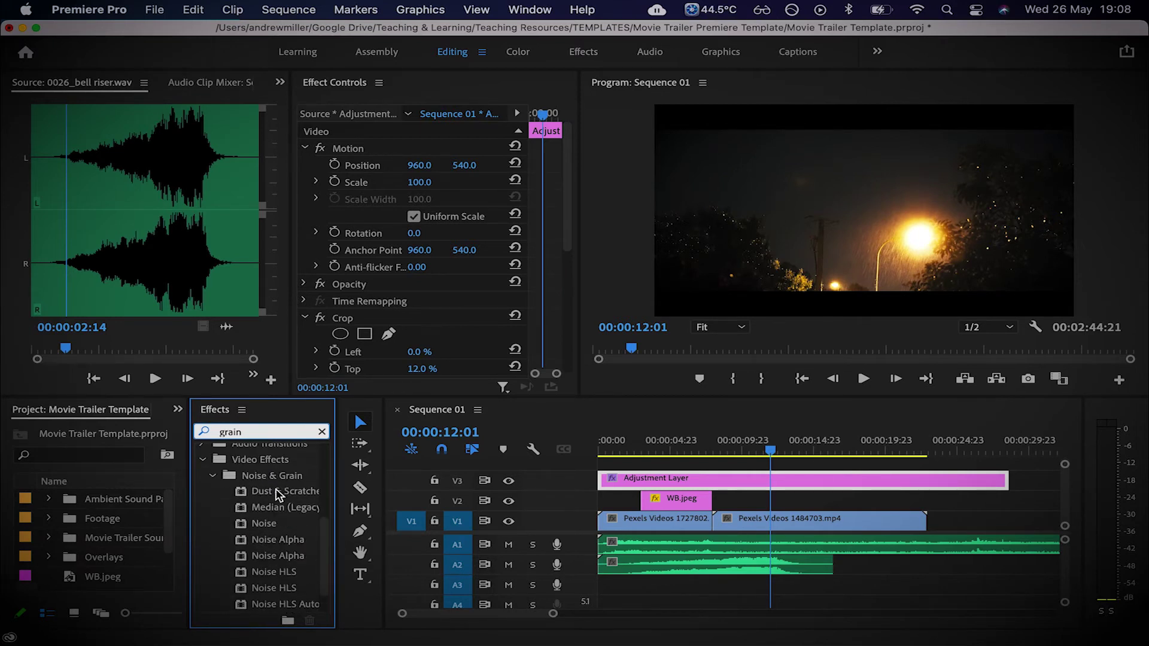
pyautogui.moveTo(277, 494); pyautogui.dragTo(776, 487)
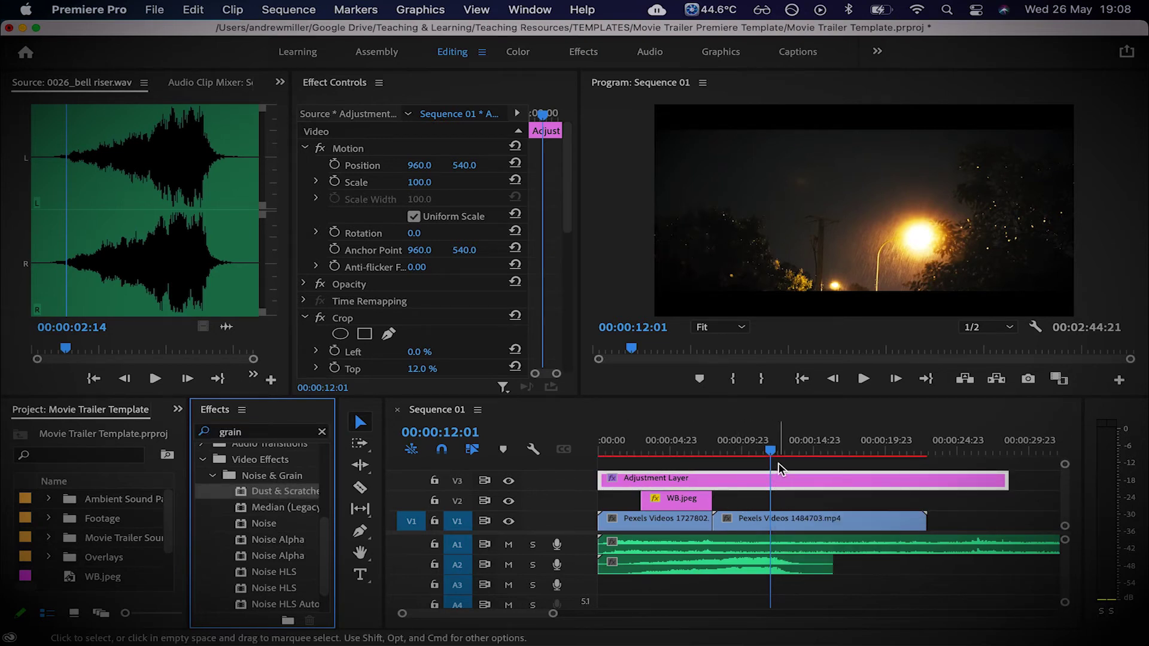
# - Play the sequence from the start into the Warner Bros. logo to check the graded picture
pyautogui.click(770, 457)
pyautogui.press('Home')
pyautogui.press('space')
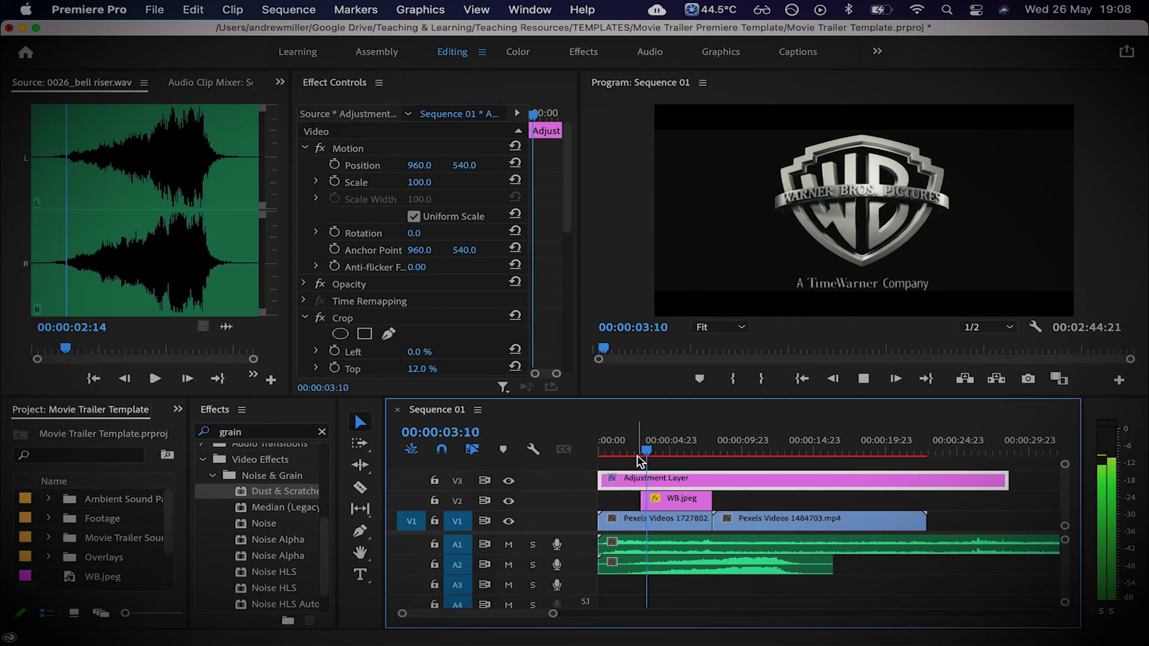
pyautogui.press('space')
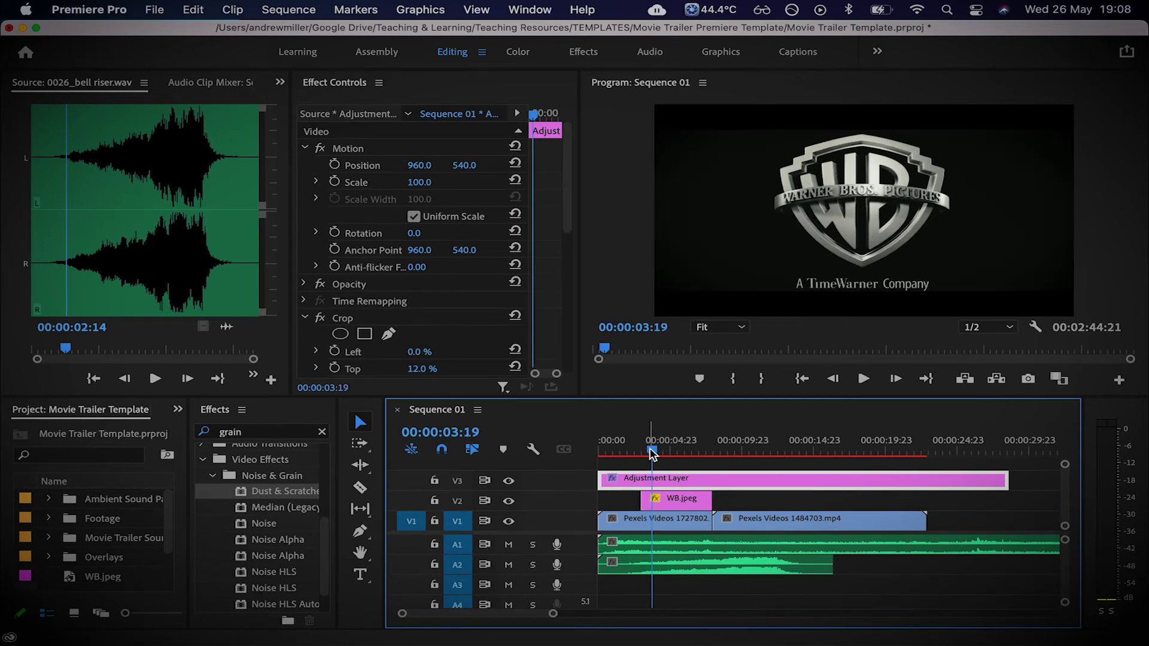
# - Move the adjustment layer from V3 up to V4, keeping it at the sequence start
pyautogui.moveTo(761, 482); pyautogui.dragTo(762, 464)
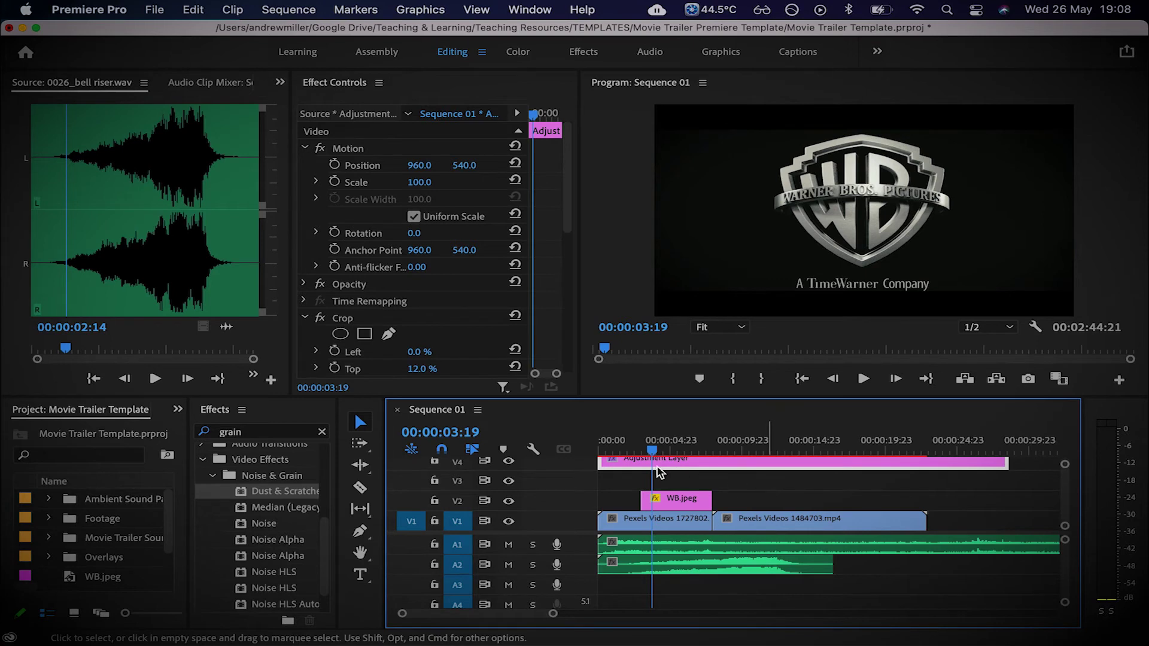
pyautogui.click(607, 449)
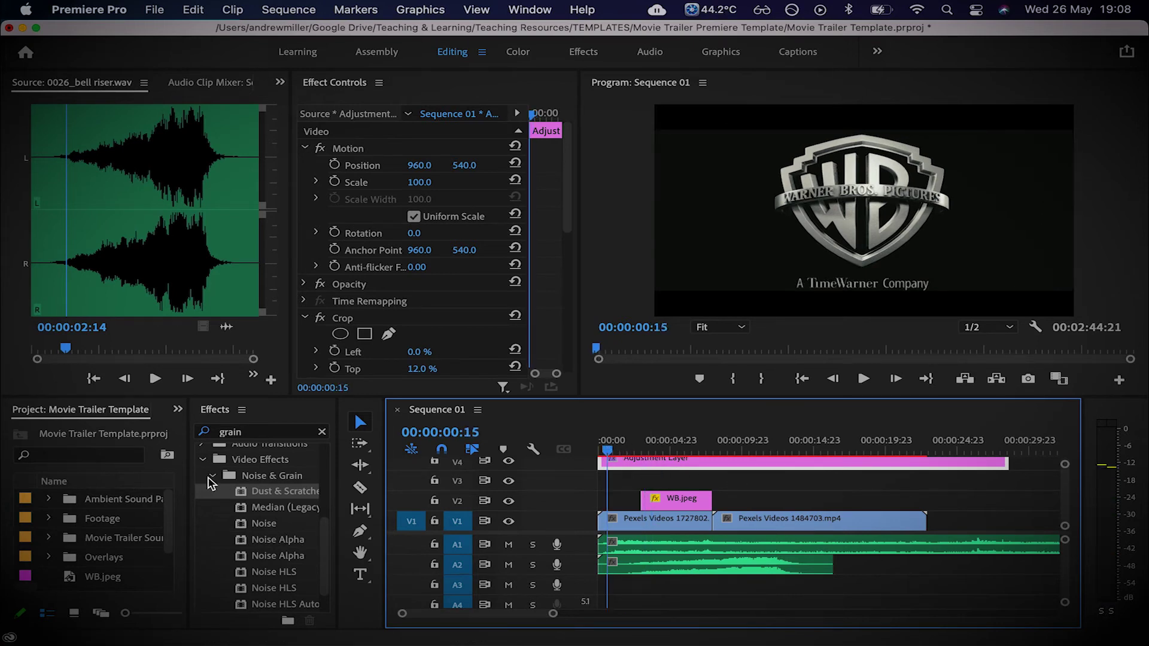
# - Clear the grain search from the effects list and return the playhead to the sequence start
pyautogui.click(212, 476)
pyautogui.click(202, 460)
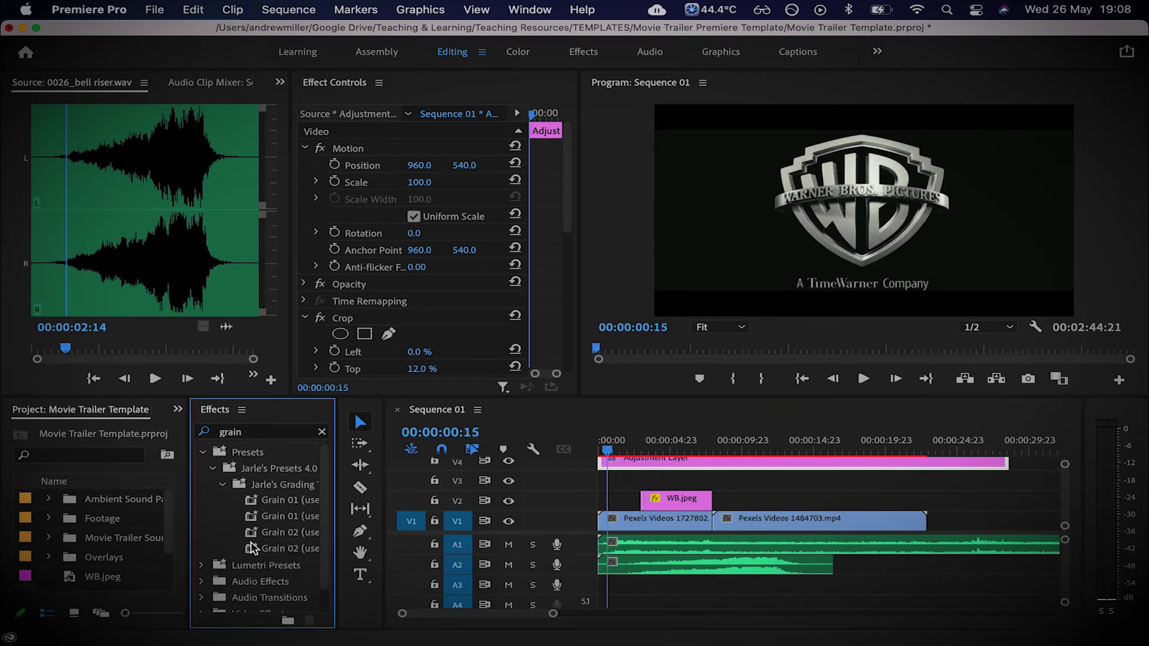
pyautogui.scroll(5, 254, 548)
pyautogui.click(322, 431)
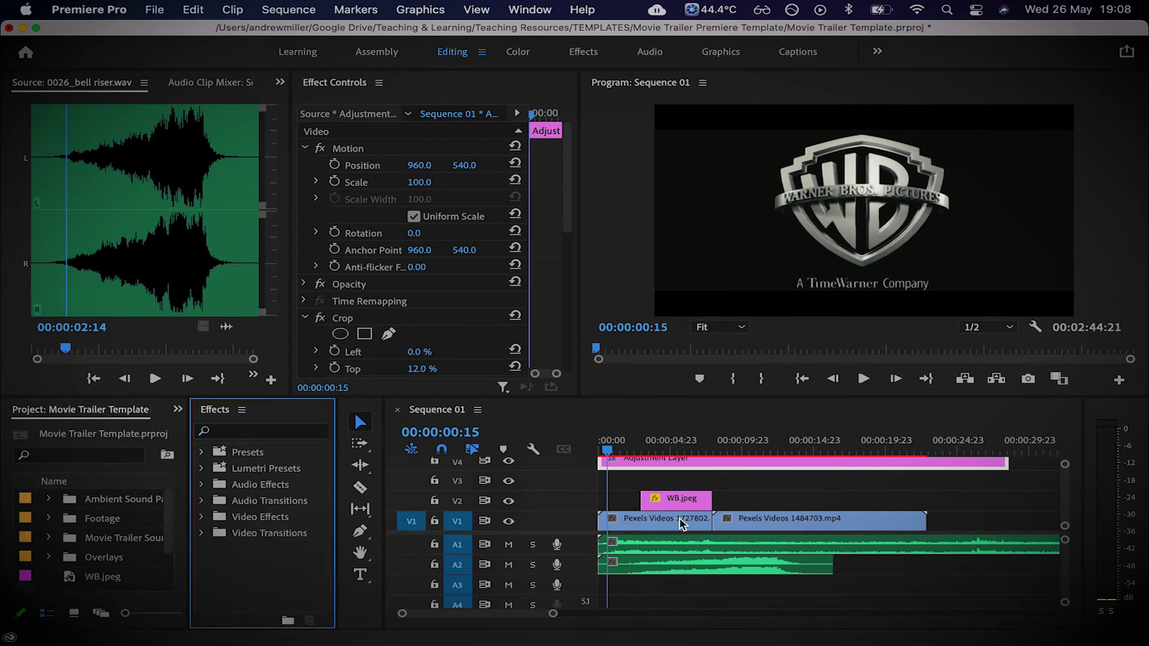
pyautogui.click(760, 496)
pyautogui.press('Home')
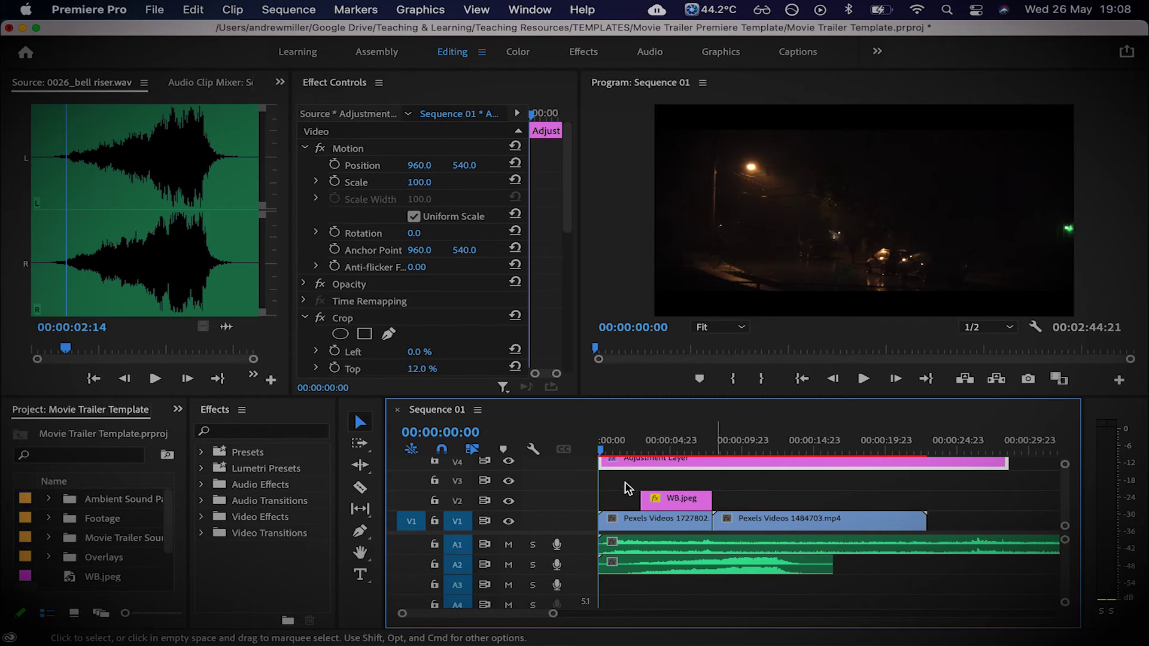
# - Import the Volumetric Light folder into the Overlays bin
pyautogui.scroll(-2, 123, 583)
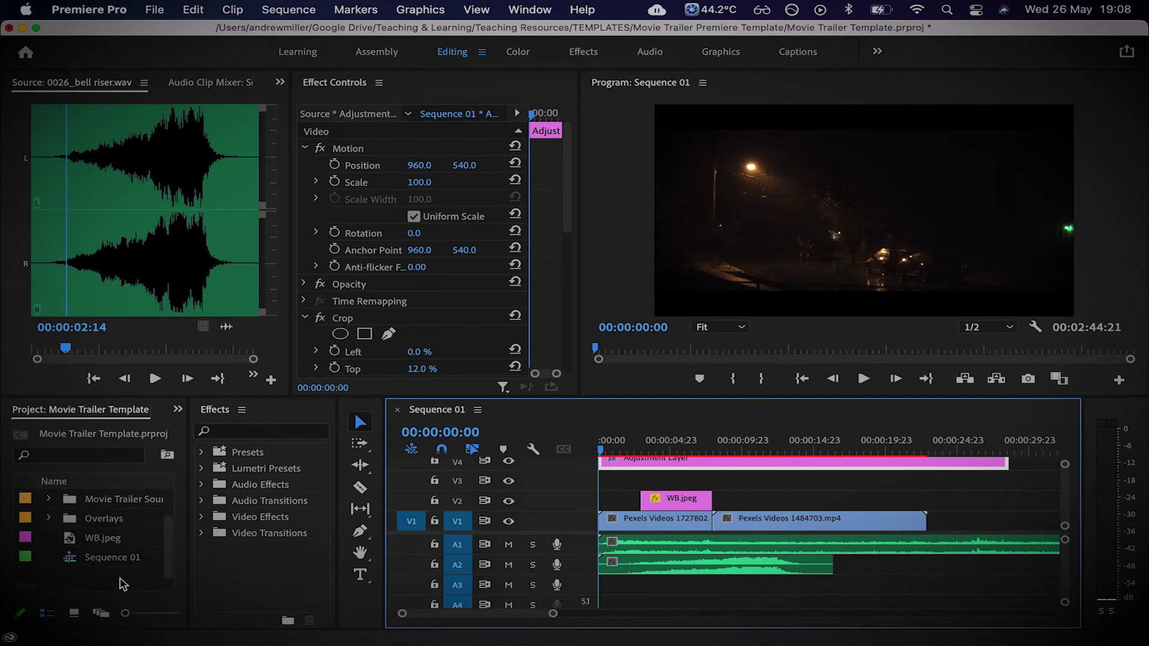
pyautogui.click(69, 525)
pyautogui.press('super+i')
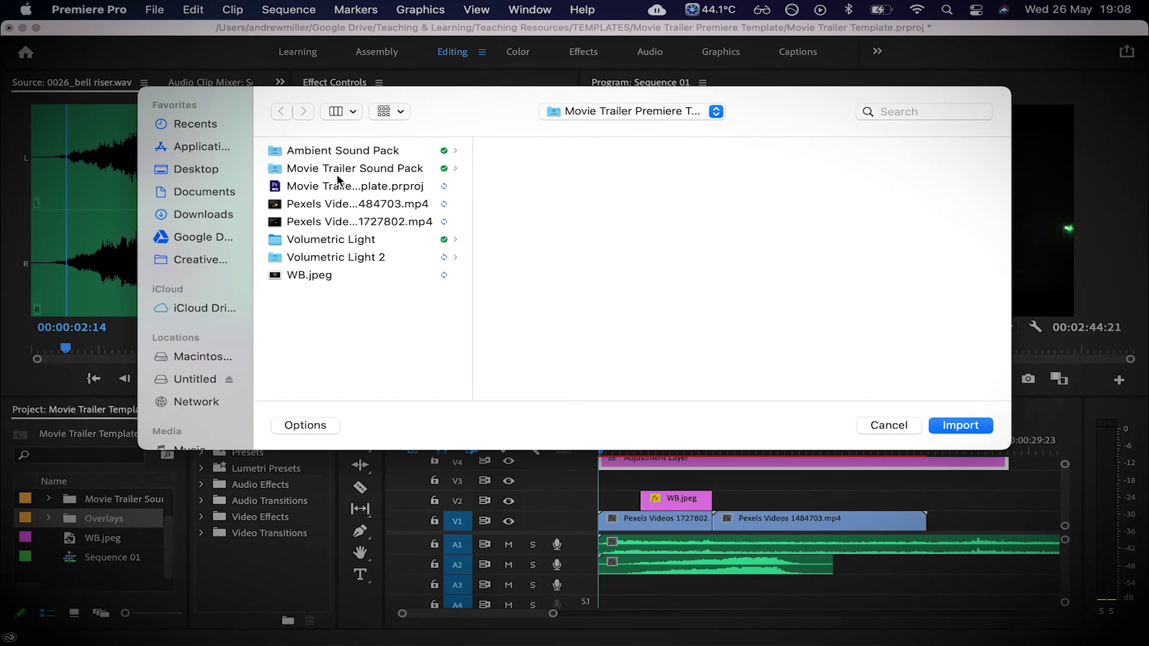
pyautogui.click(338, 239)
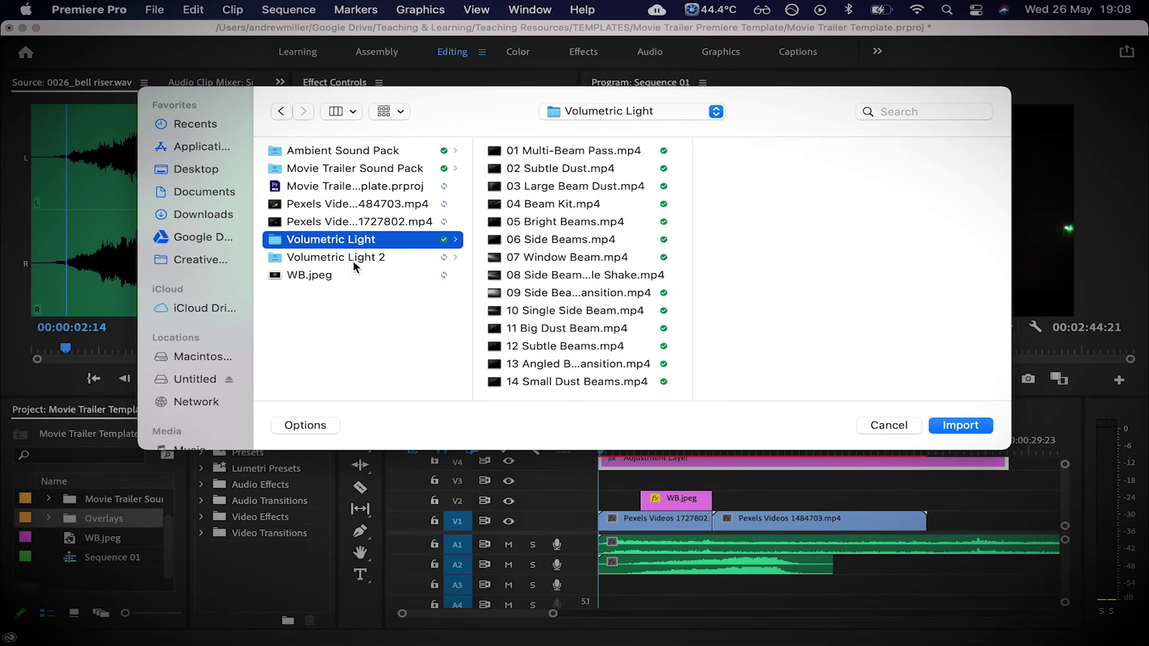
pyautogui.click(353, 258)
pyautogui.click(349, 239)
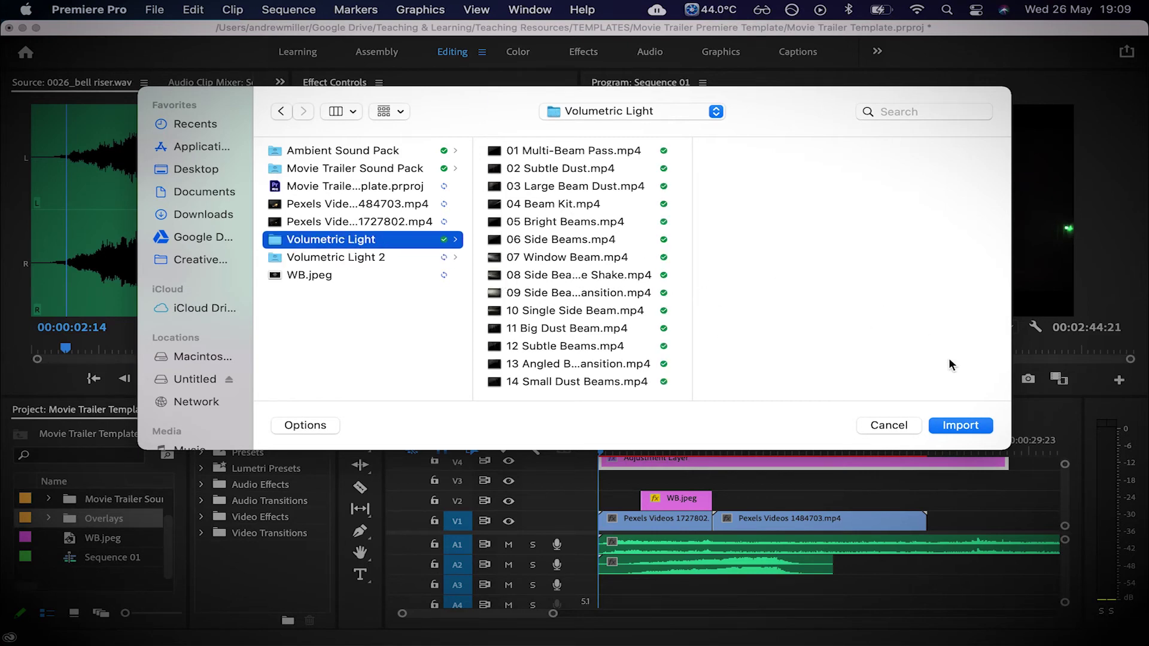
pyautogui.click(952, 422)
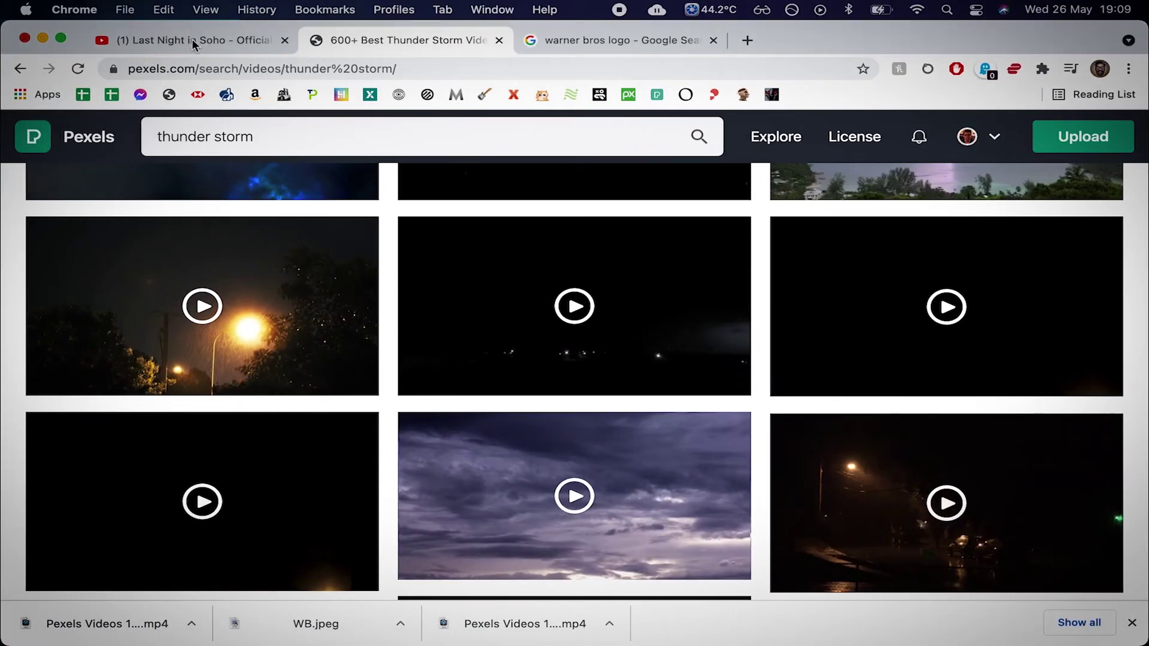
# - Switch to Chrome, play the opening of the Last Night in Soho trailer on YouTube as reference, and return to Premiere Pro
pyautogui.hotkey('ctrl', 'shift', 'Tab')
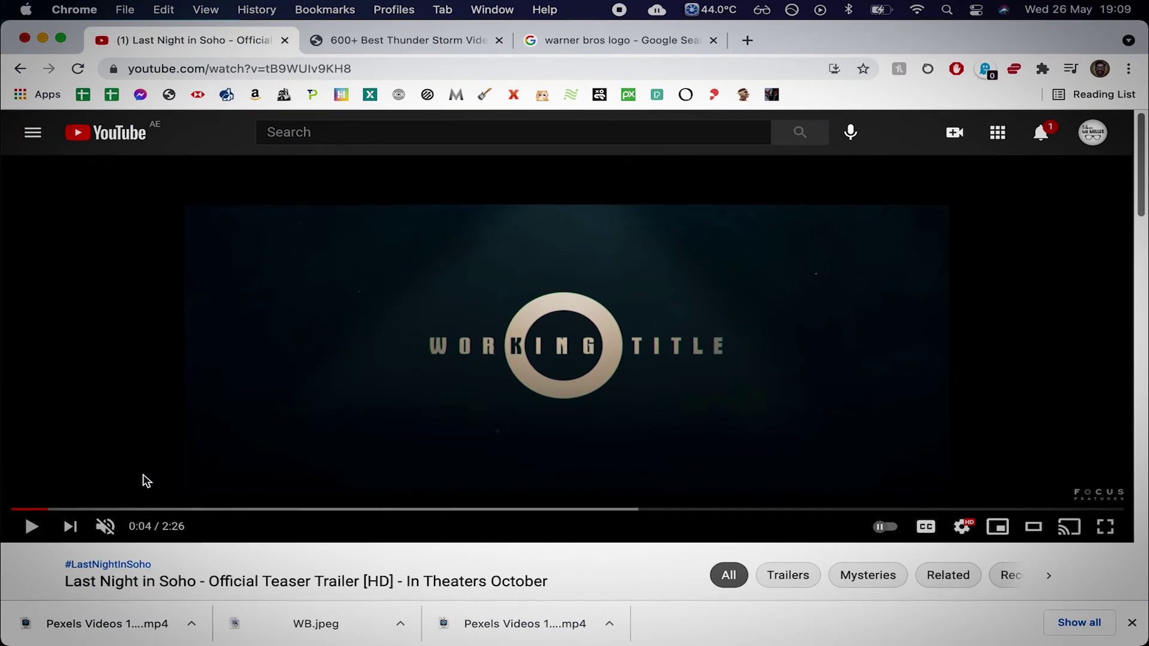
pyautogui.click(53, 509)
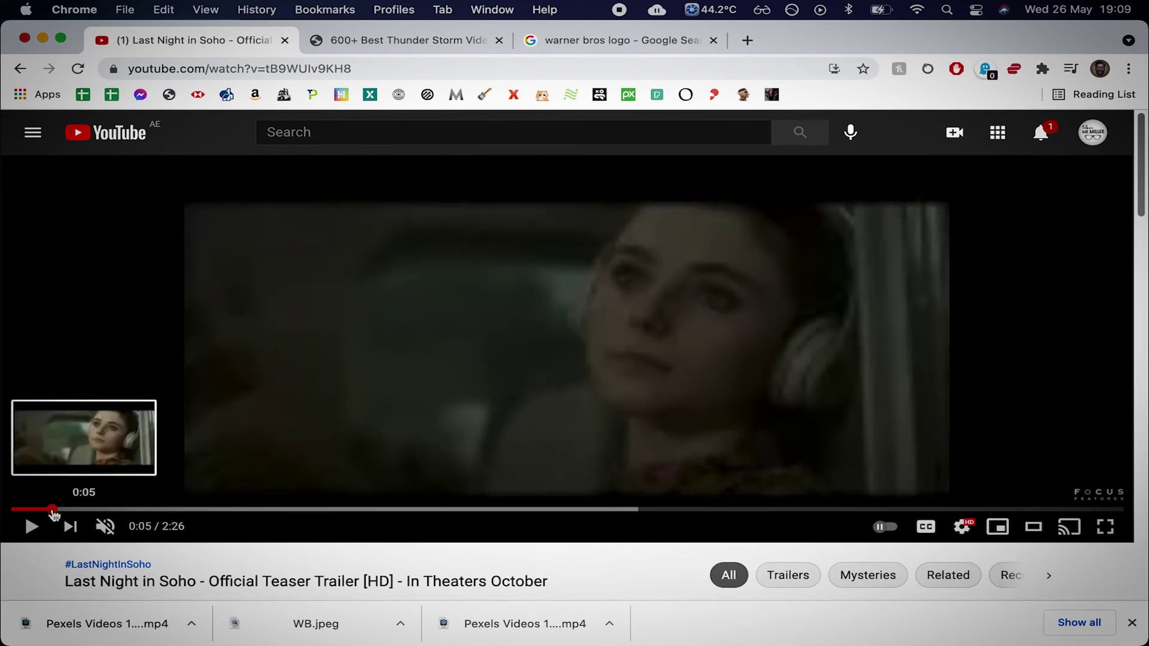
pyautogui.moveTo(58, 515); pyautogui.dragTo(6, 512)
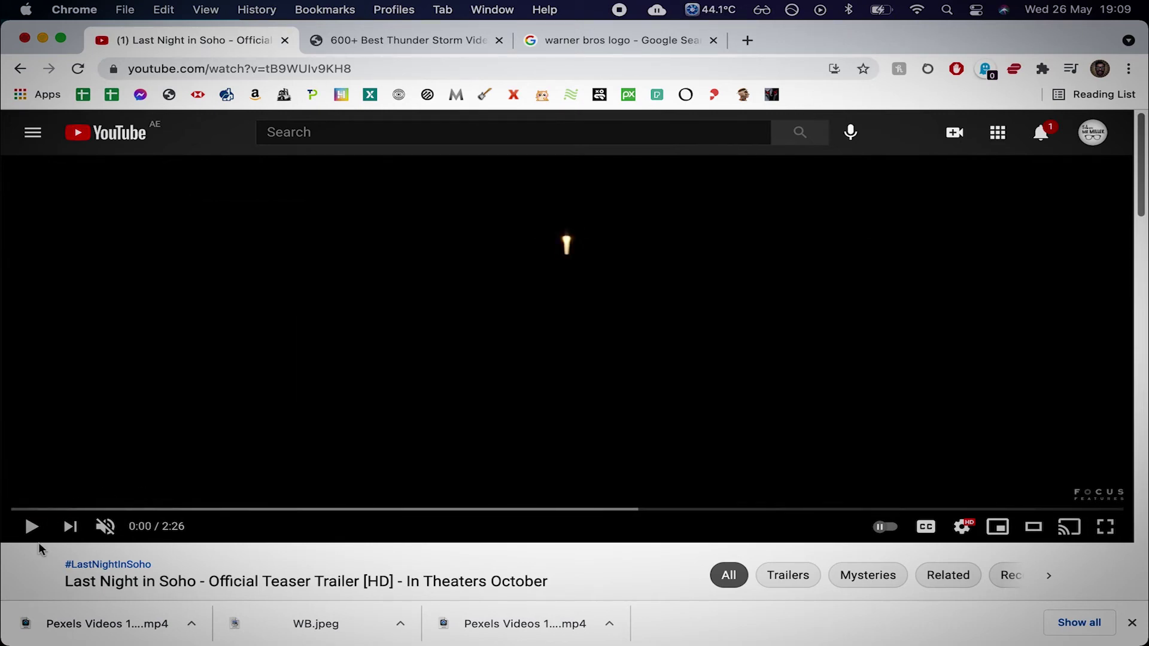
pyautogui.click(27, 529)
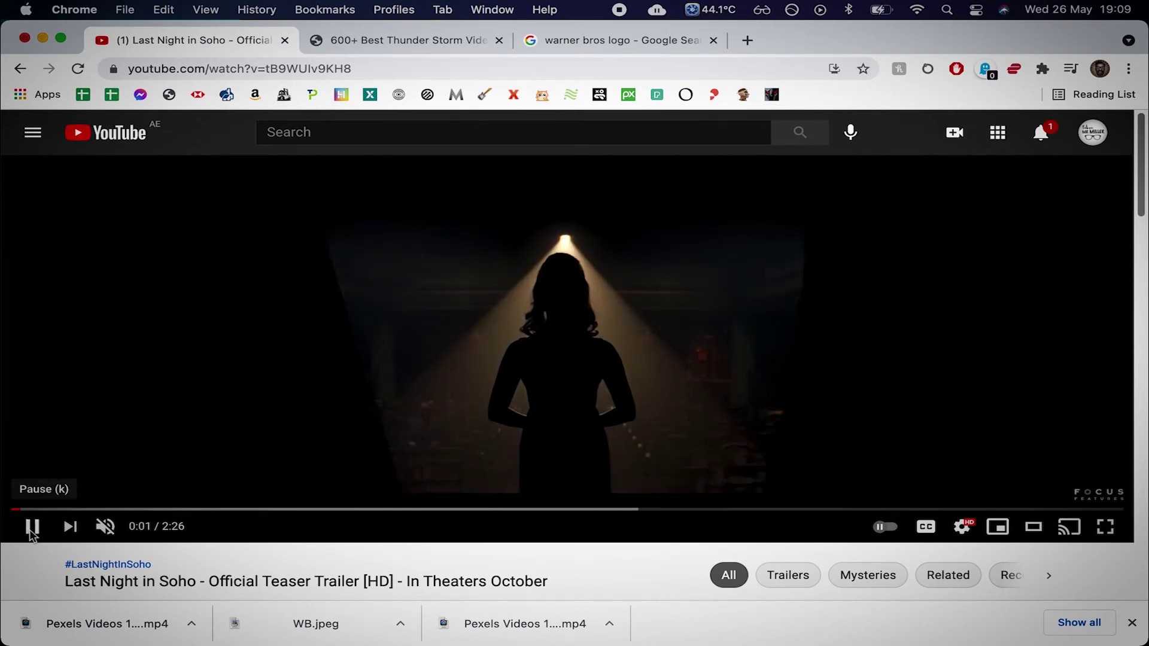
pyautogui.hotkey('ctrl', 'Right')
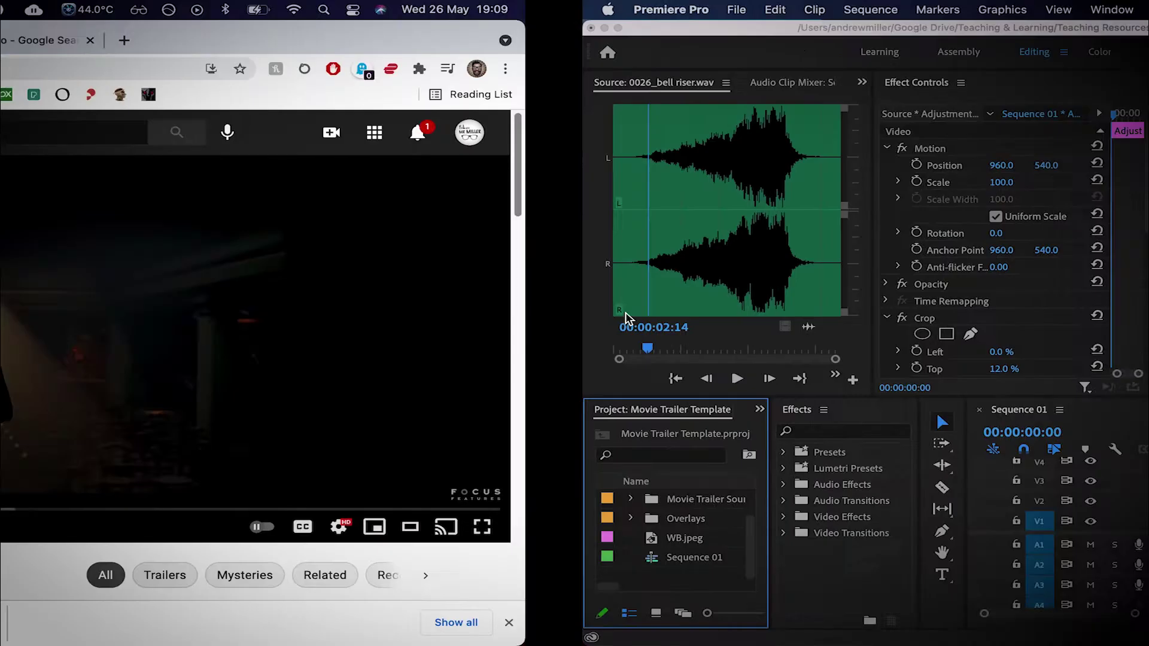
# - Place 01 Multi-Beam Pass.mp4 from the Volumetric Light folder on track V3 at the sequence start
pyautogui.click(48, 519)
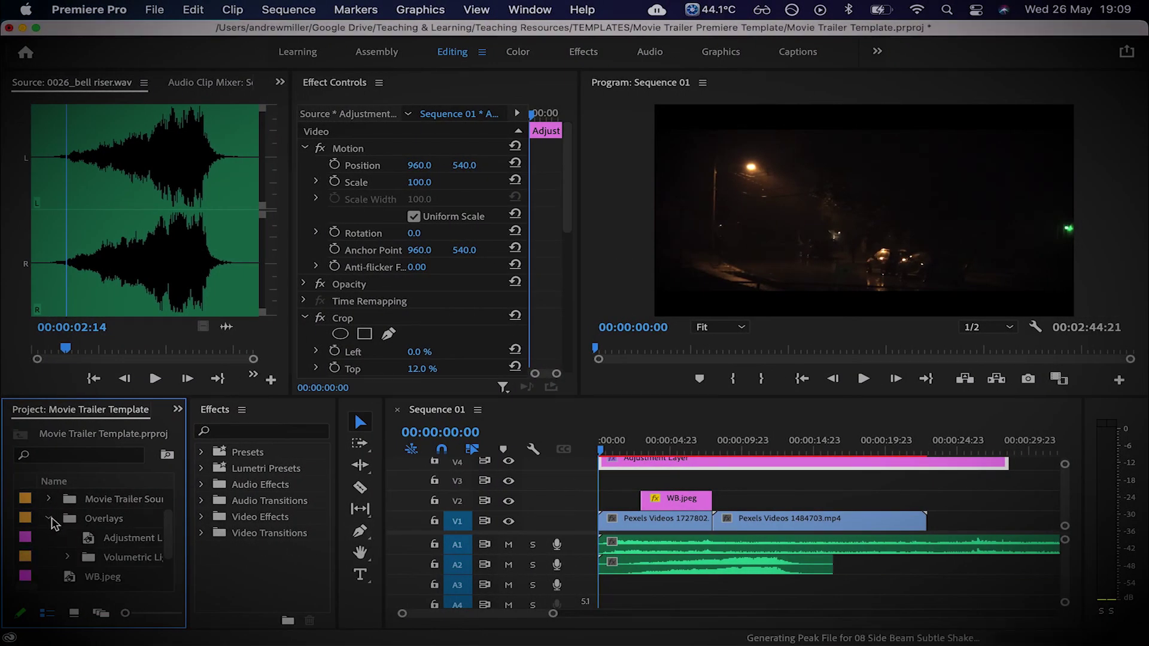
pyautogui.click(68, 557)
pyautogui.scroll(-3, 117, 568)
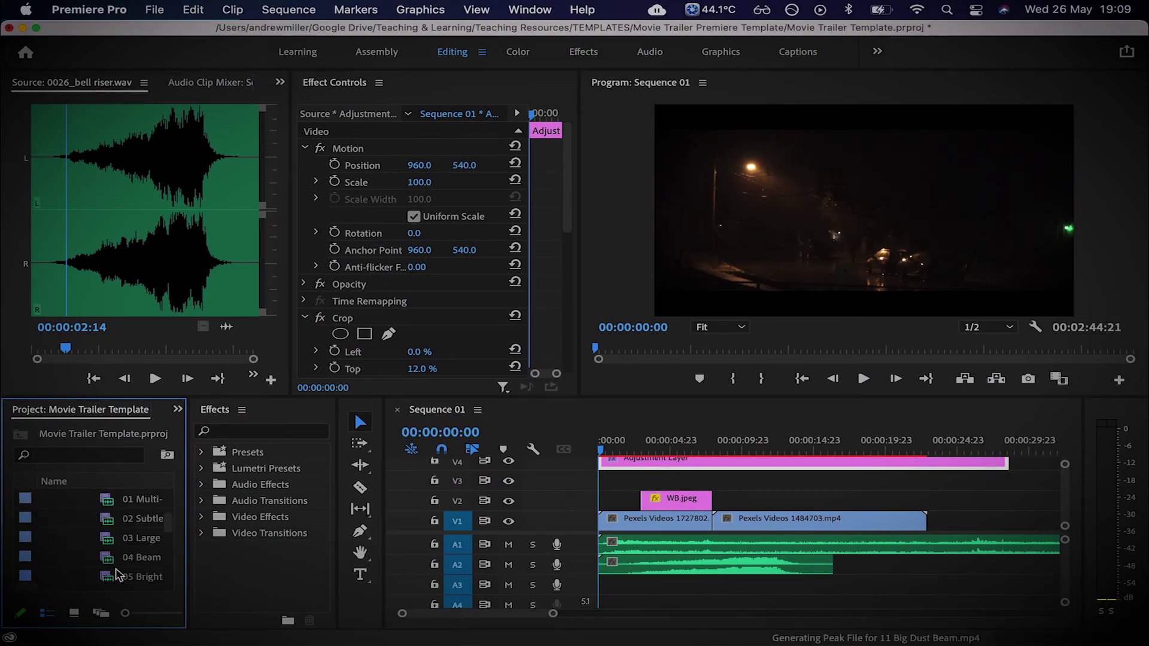
pyautogui.doubleClick(107, 510)
pyautogui.doubleClick(107, 501)
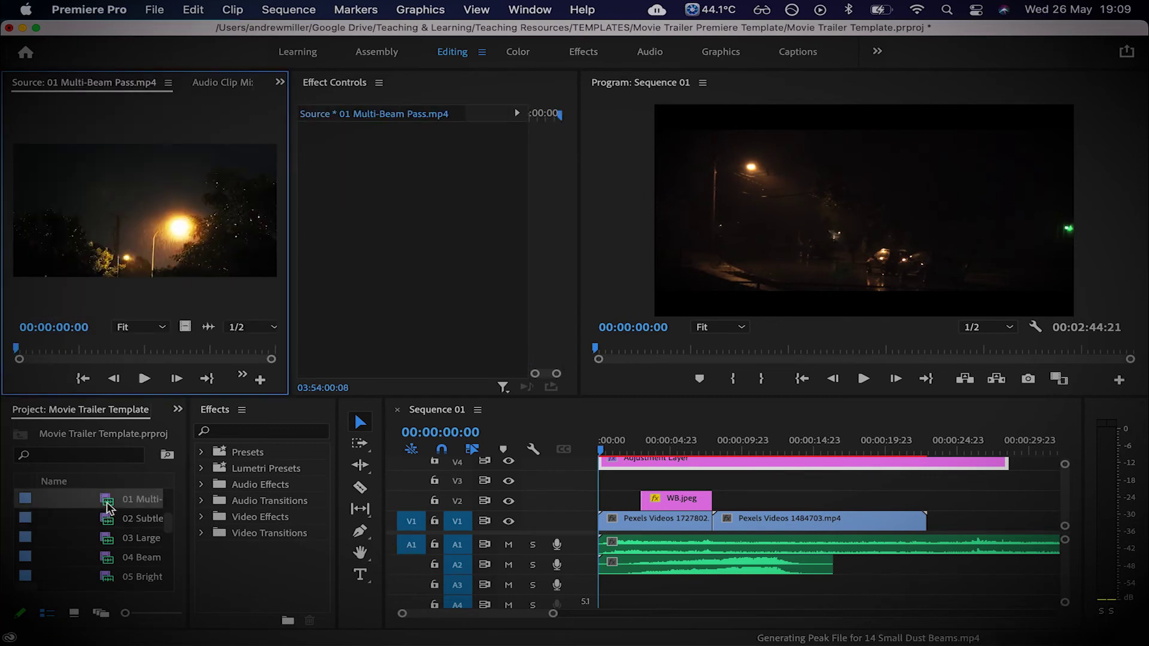
pyautogui.moveTo(115, 511); pyautogui.dragTo(602, 485)
# - Unlink the Multi-Beam Pass clip's audio from its video and delete the audio from track A3
pyautogui.click(725, 481)
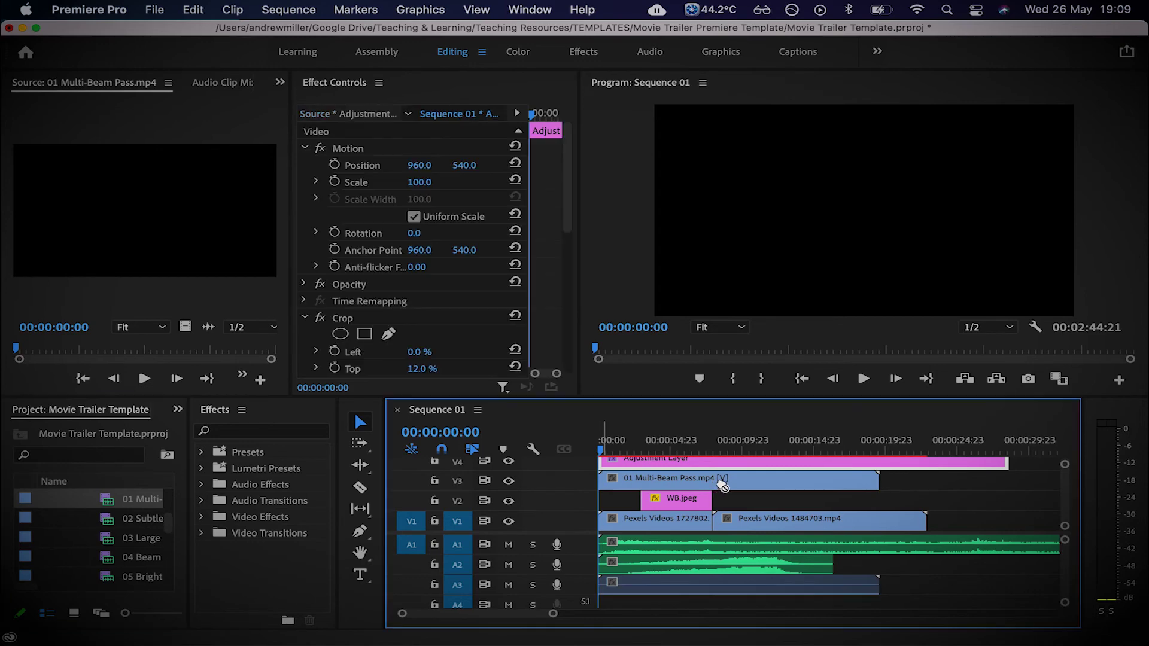
pyautogui.rightClick(731, 480)
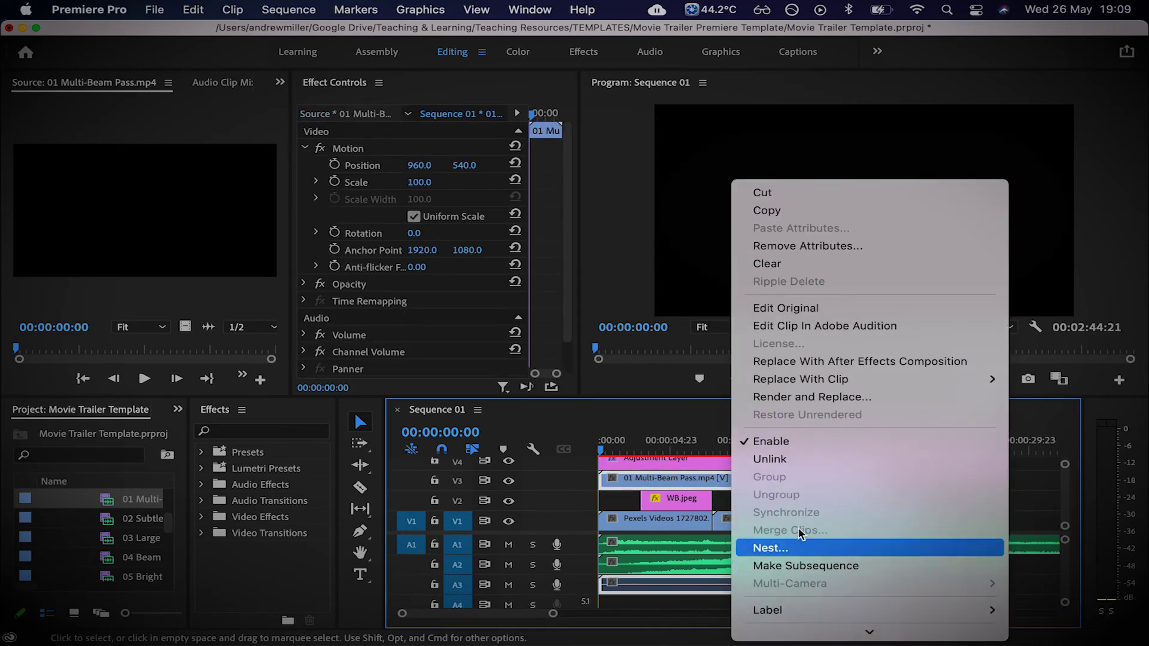
pyautogui.click(769, 462)
pyautogui.click(724, 586)
pyautogui.press('Delete')
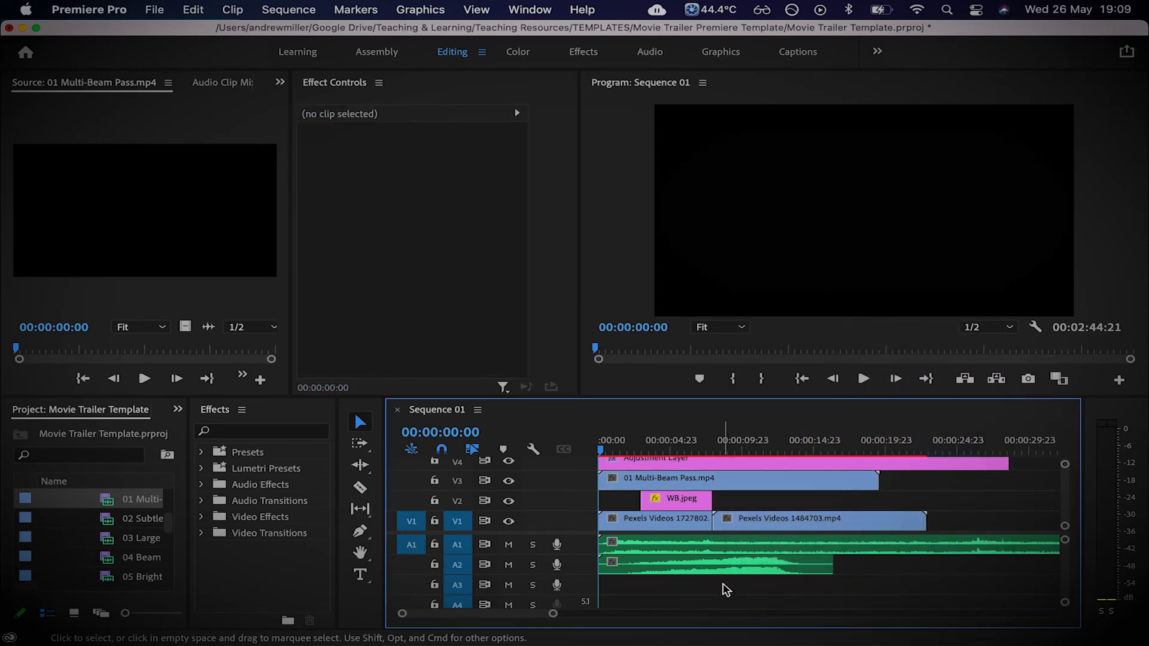
# - Preview the overlay at 00:00:05:00 and set the Multi-Beam Pass clip's blend mode to Screen
pyautogui.click(604, 450)
pyautogui.moveTo(606, 450); pyautogui.dragTo(671, 450)
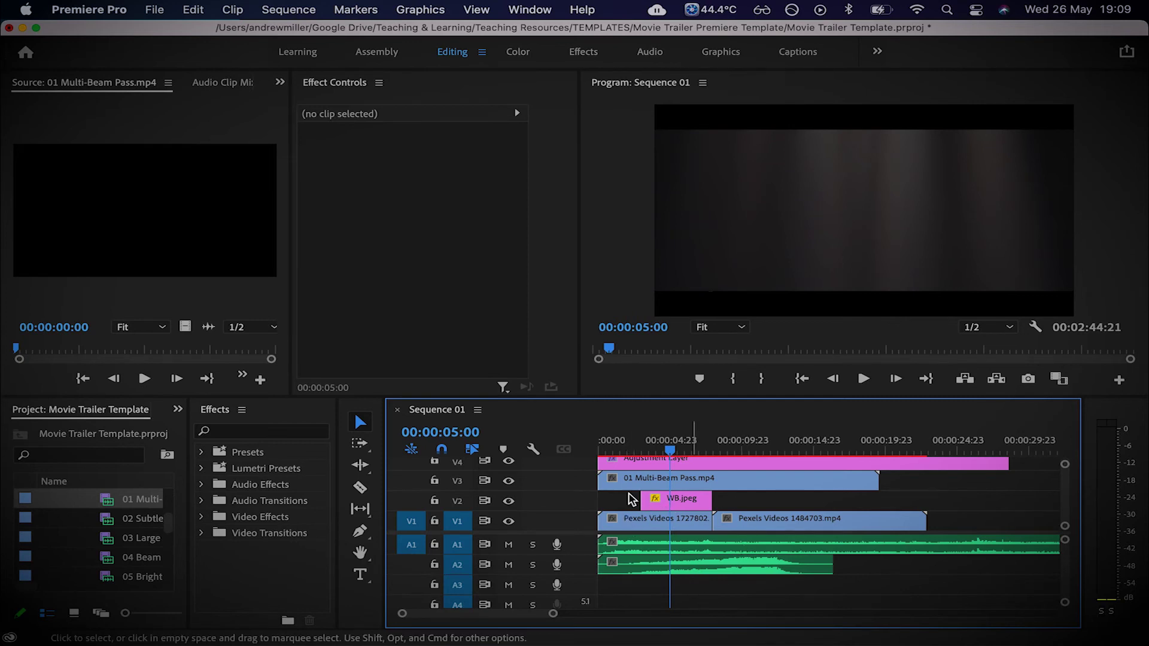
pyautogui.click(708, 483)
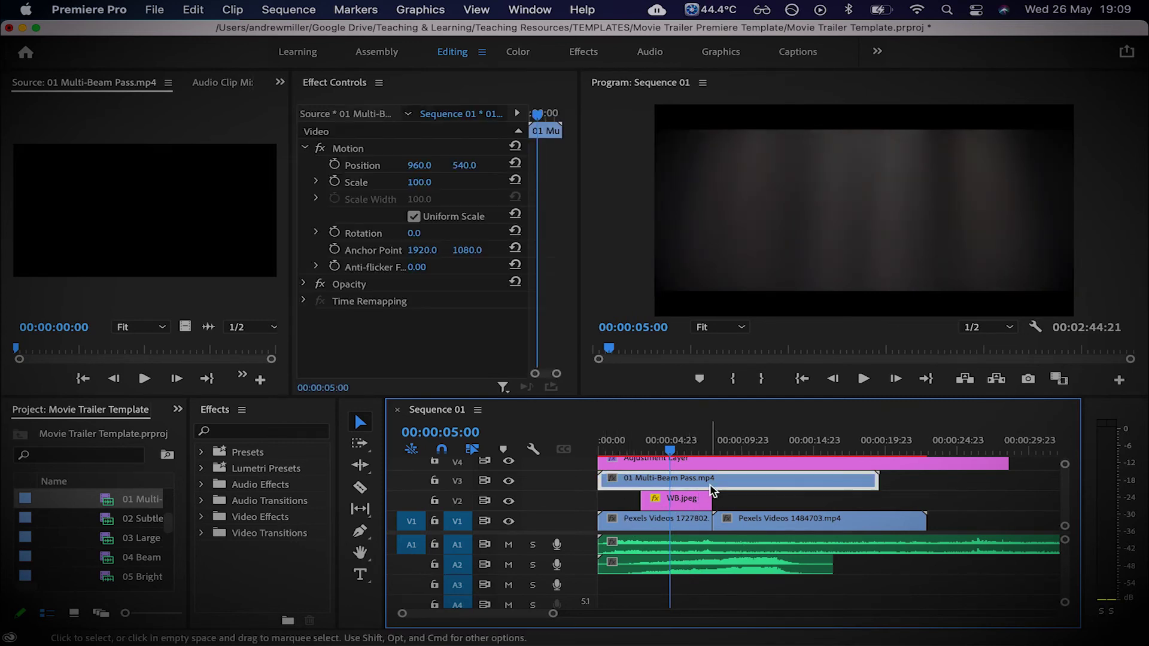
pyautogui.click(304, 284)
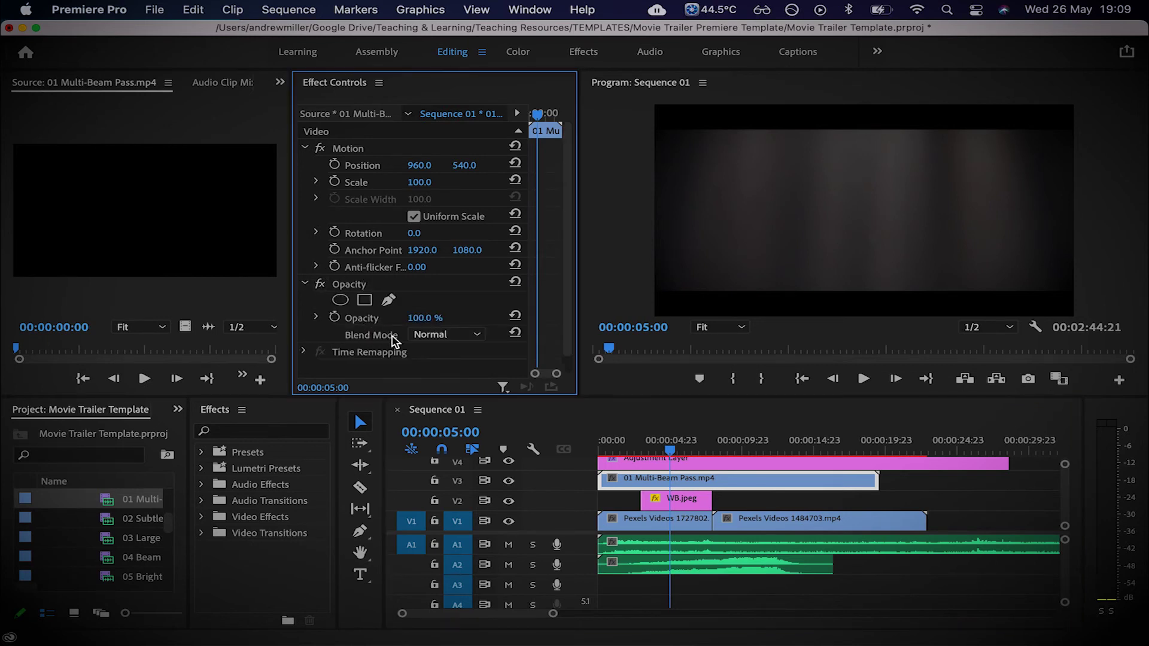
pyautogui.click(446, 335)
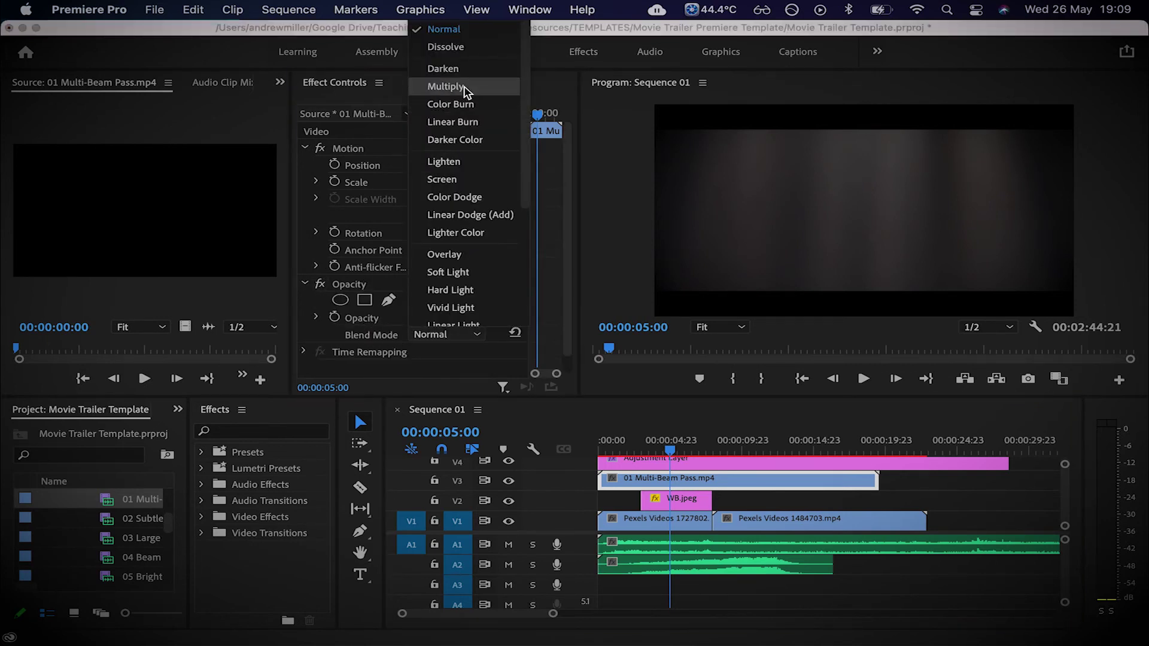
pyautogui.click(475, 178)
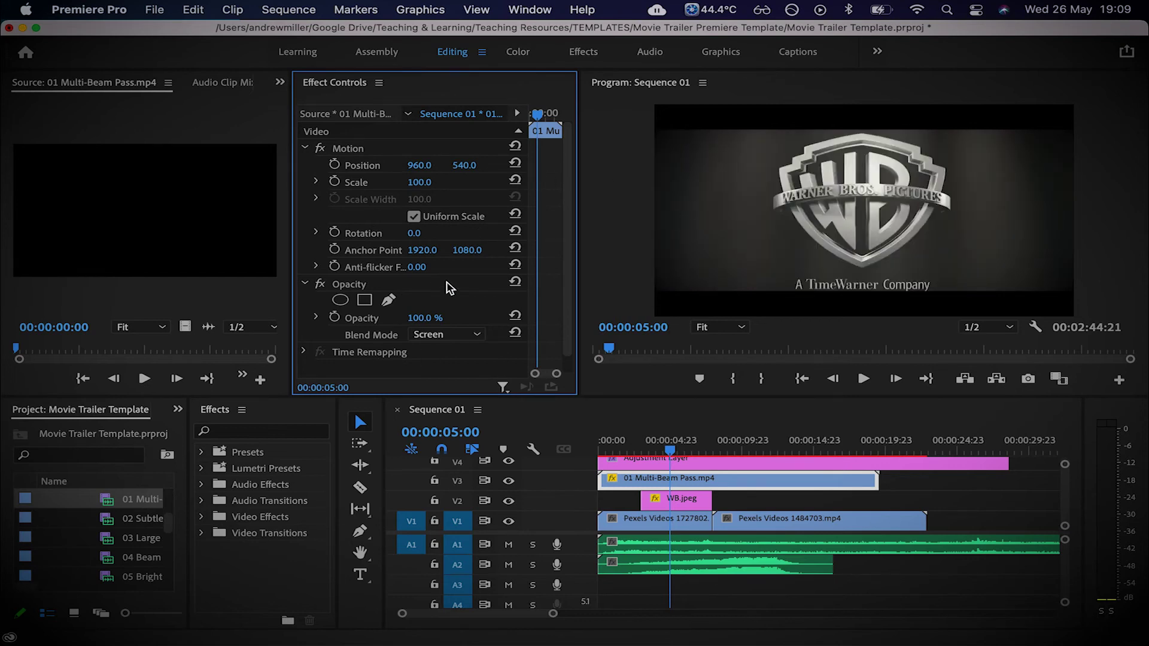
# - Set the Multi-Beam Pass clip's opacity to 50%
pyautogui.click(432, 317)
pyautogui.write('50')
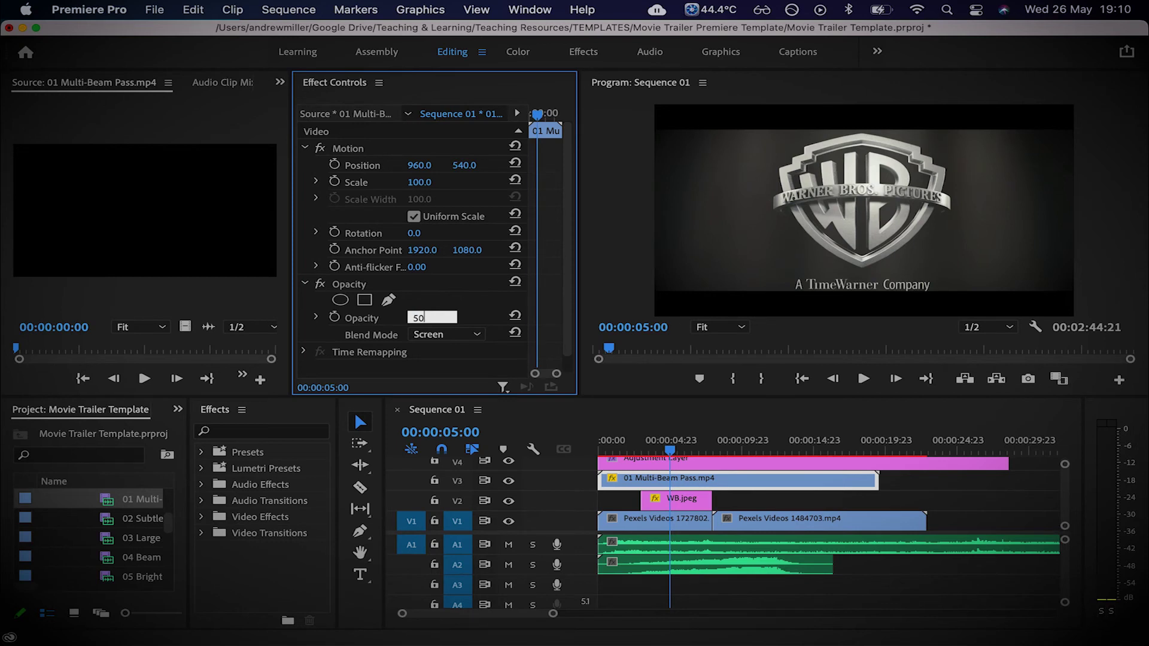
pyautogui.press('Return')
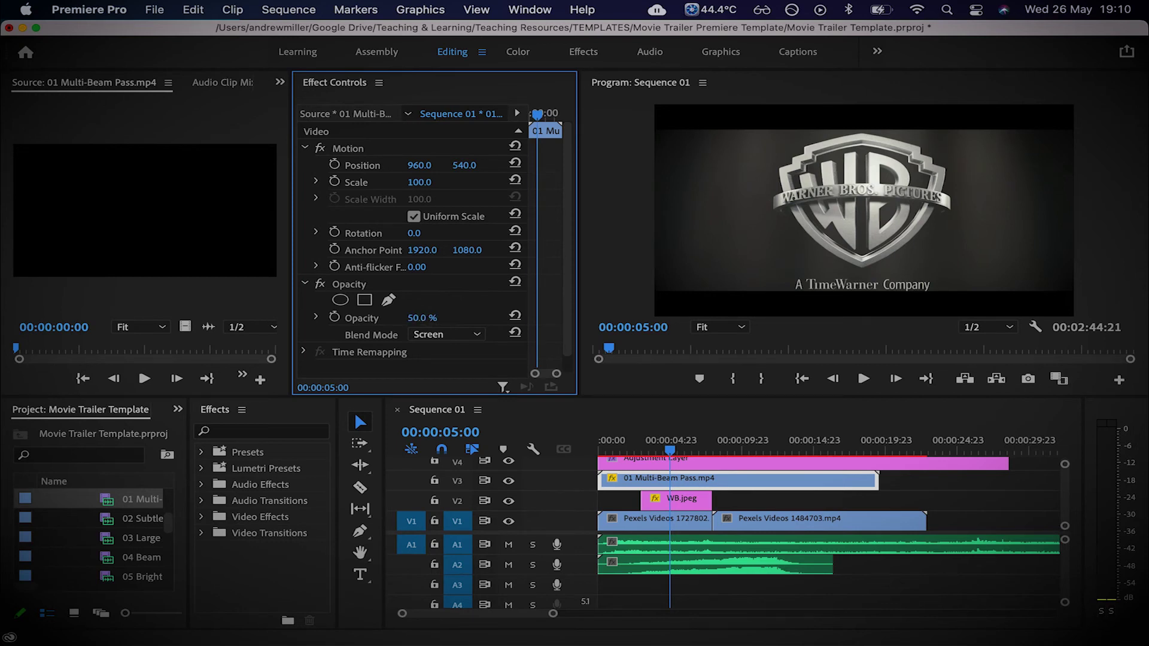
# - Trim both ends of the Multi-Beam Pass clip to match the start and end of the WB.jpeg clip
pyautogui.click(601, 480)
pyautogui.moveTo(640, 481); pyautogui.dragTo(641, 481)
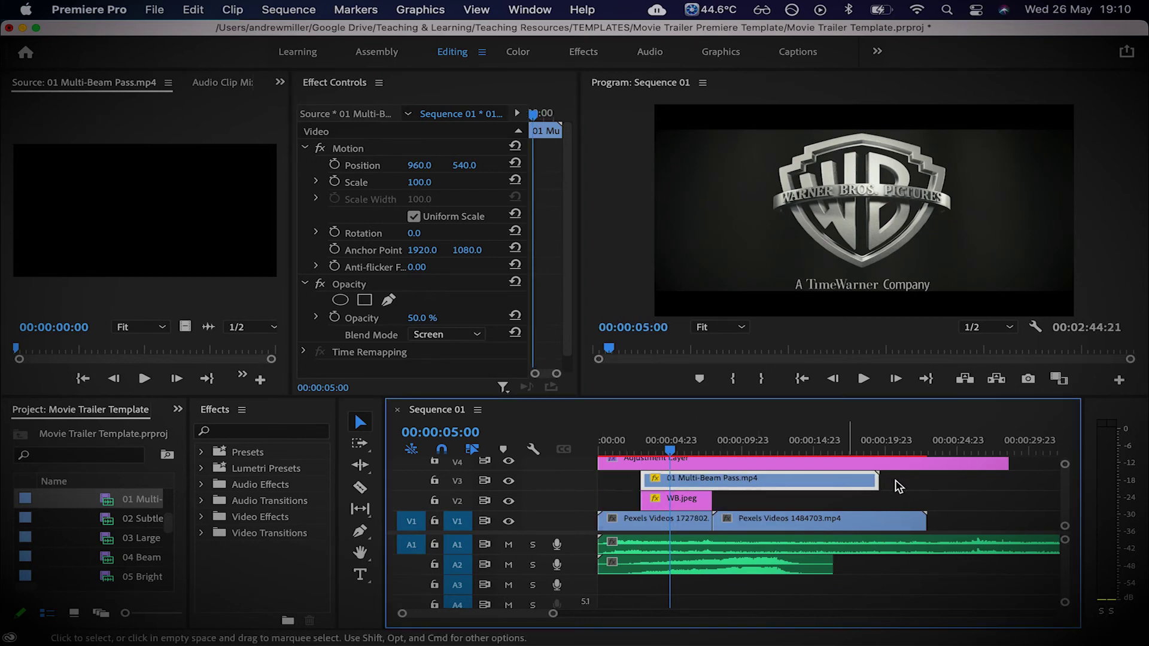
pyautogui.moveTo(877, 481); pyautogui.dragTo(712, 479)
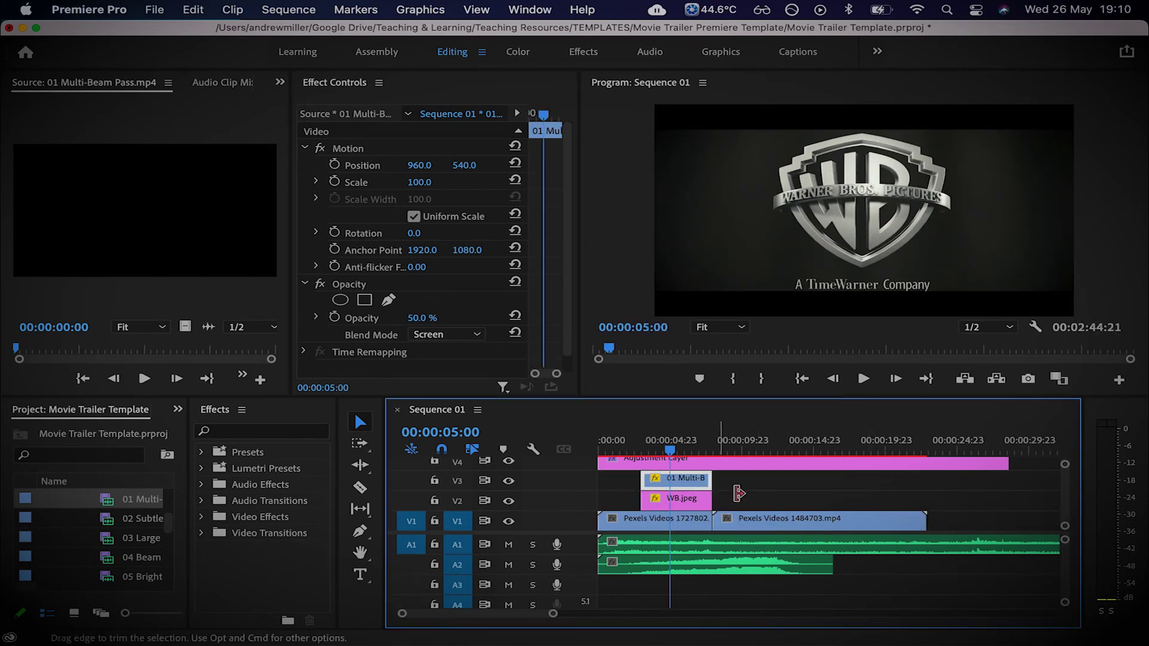
# - Play back the logo section with its light overlay, stopping just after the second storm clip begins
pyautogui.click(661, 452)
pyautogui.moveTo(660, 452); pyautogui.dragTo(623, 450)
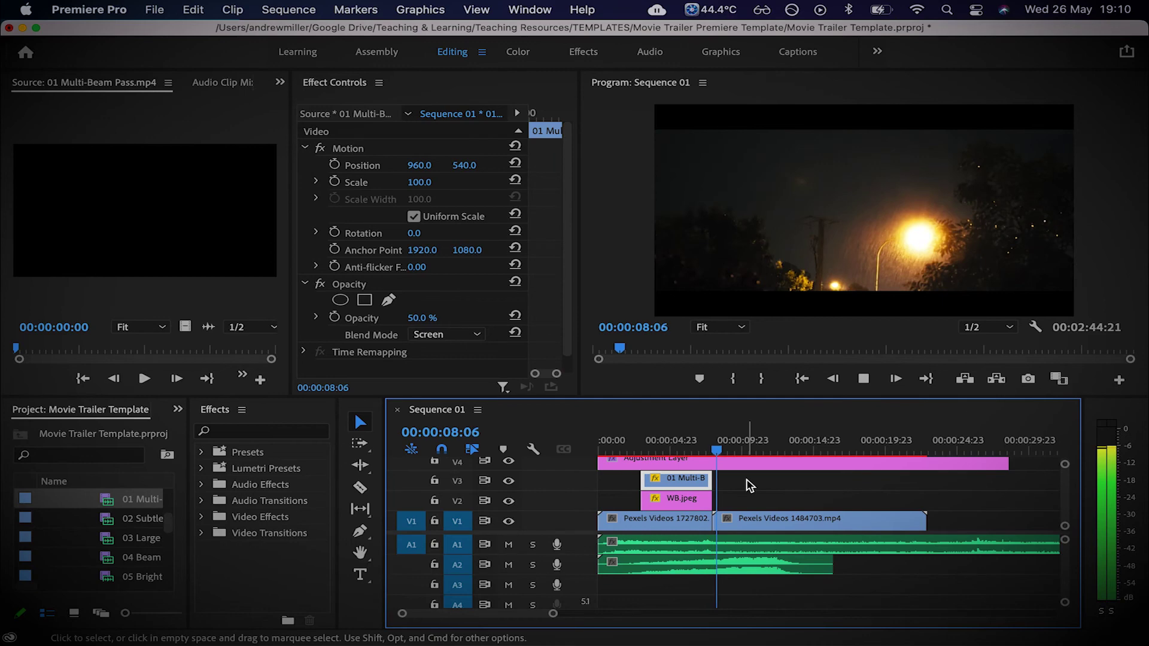
pyautogui.press('space')
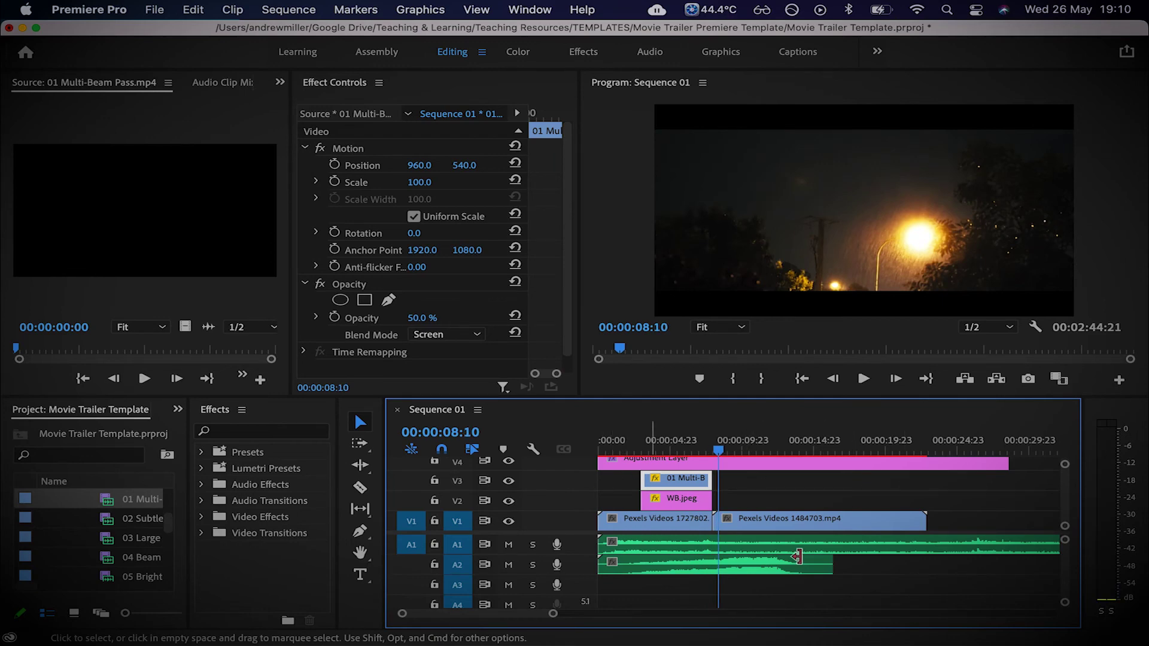
# - Switch to Chrome, scrub through the opening of the Last Night in Soho trailer as reference, and return to Premiere Pro
pyautogui.click(867, 583)
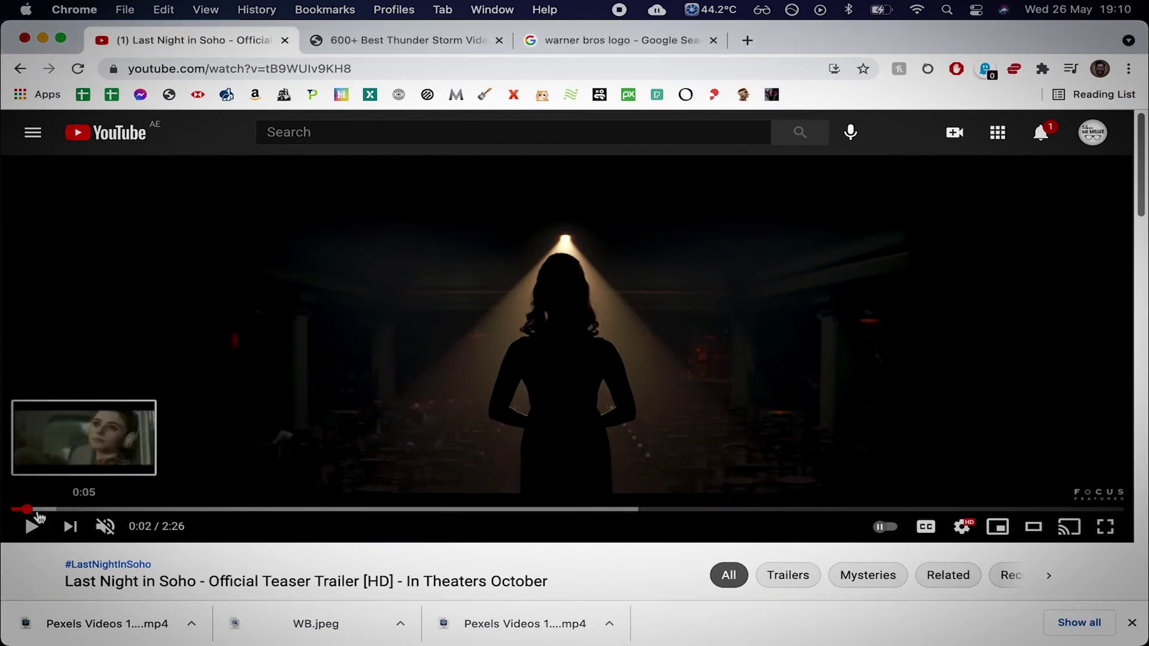
pyautogui.click(42, 510)
pyautogui.moveTo(47, 513); pyautogui.dragTo(195, 512)
pyautogui.moveTo(198, 512); pyautogui.dragTo(263, 510)
pyautogui.hotkey('ctrl', 'Right')
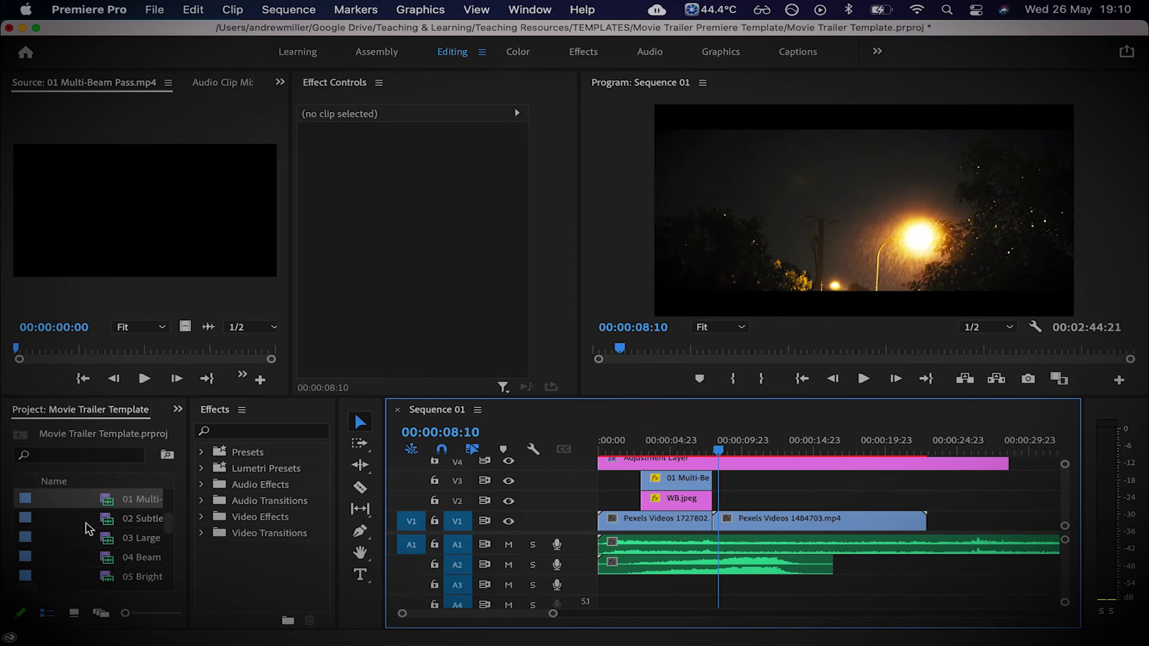
# - Collapse the Overlays bin and create a new top-level bin named Text in the project
pyautogui.scroll(5, 86, 536)
pyautogui.click(49, 557)
pyautogui.scroll(-2, 93, 571)
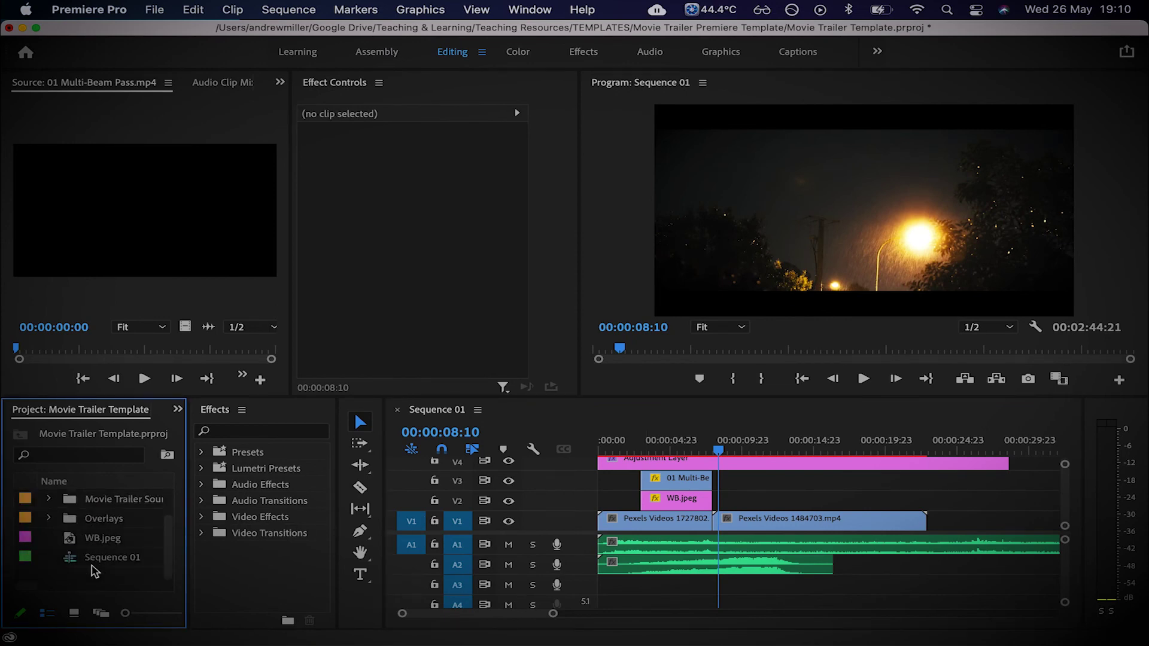
pyautogui.rightClick(82, 582)
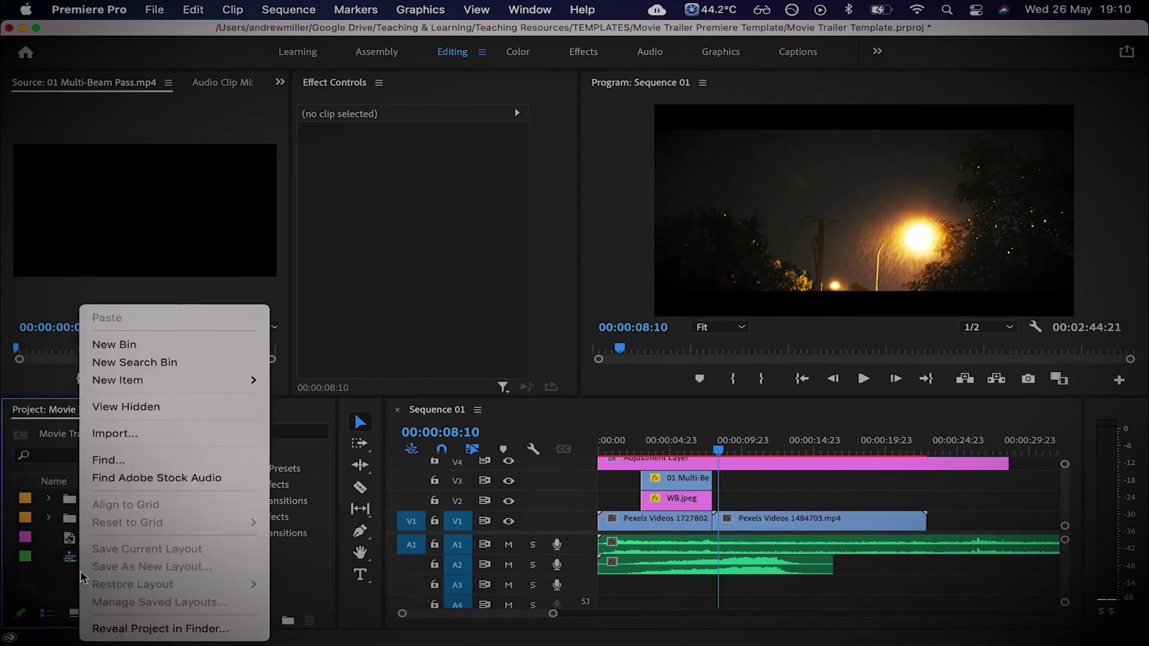
pyautogui.click(154, 342)
pyautogui.write('TExt')
pyautogui.press('Return')
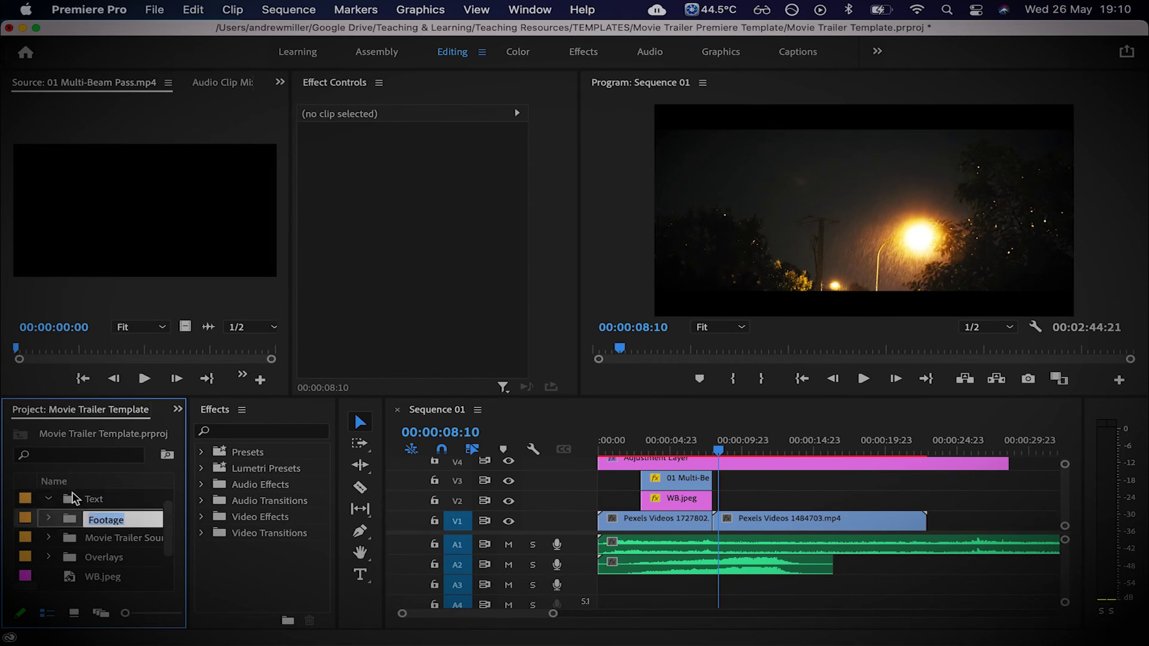
# - Create a new legacy title with its default settings in the Text bin
pyautogui.click(155, 9)
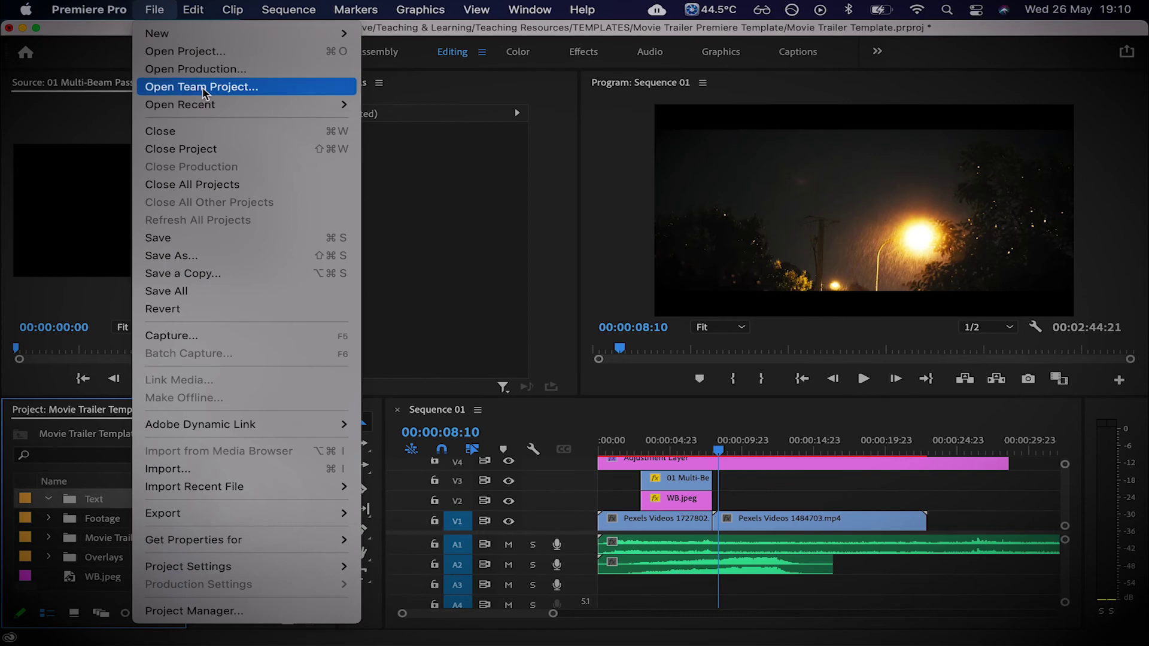
pyautogui.moveTo(221, 42)
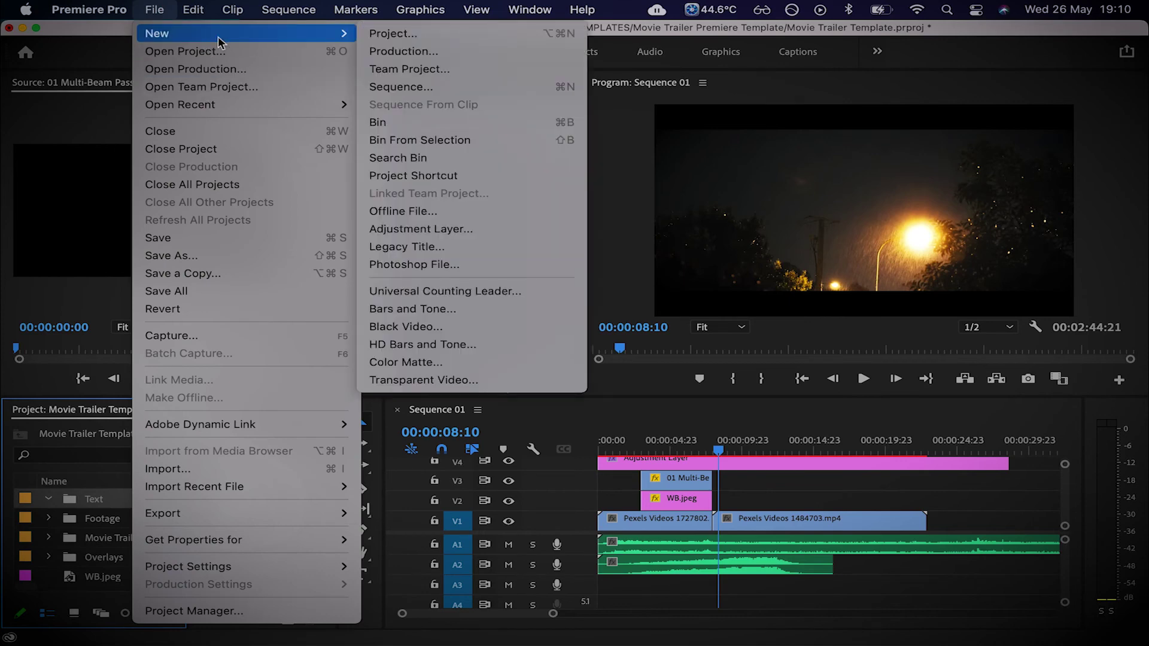
pyautogui.click(443, 248)
pyautogui.click(662, 414)
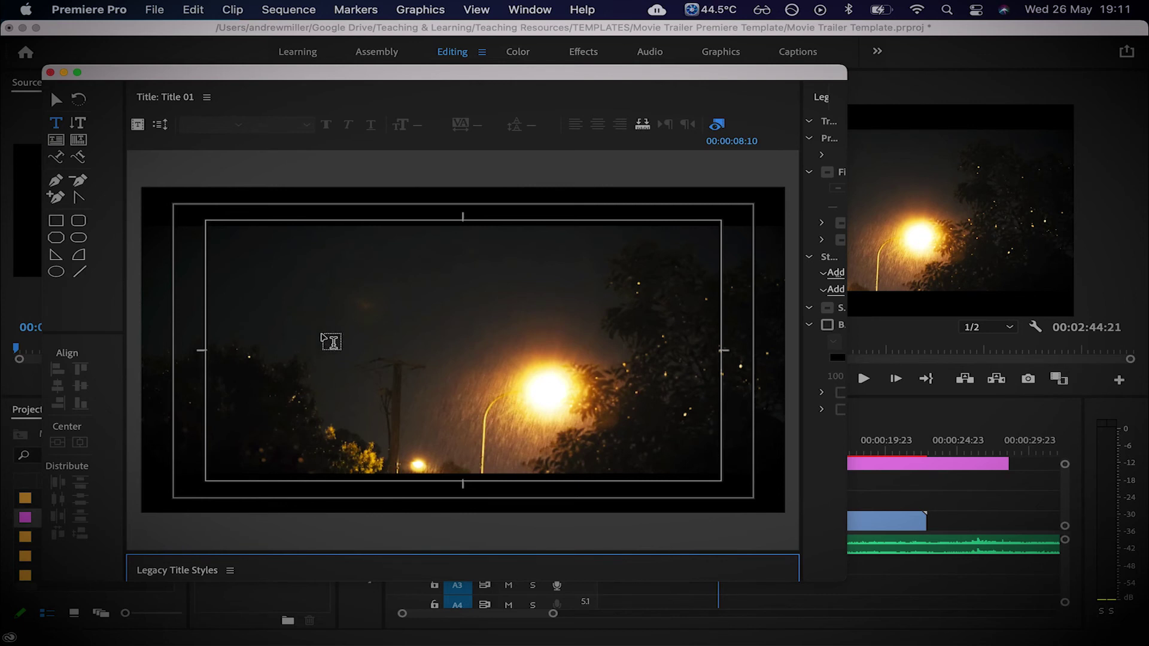
# - Add the two-line title text "WARNER BROS." over "PRESENTS" and centre-align it
pyautogui.click(330, 340)
pyautogui.write('WARNER')
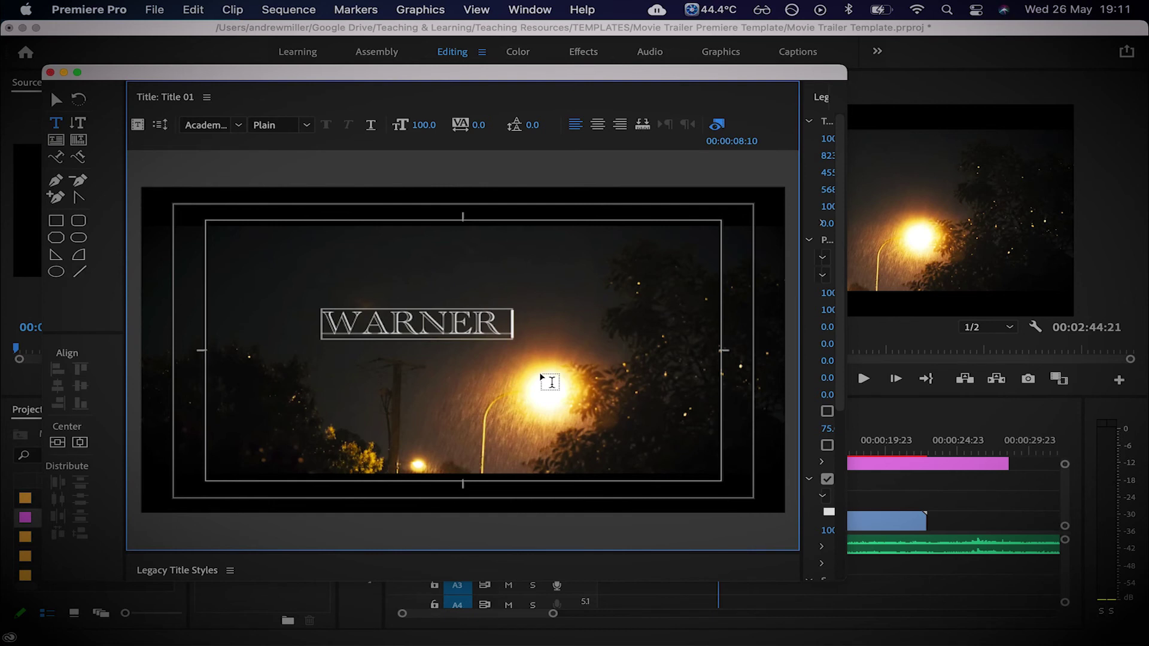
pyautogui.write(' BROS .')
pyautogui.press('Return')
pyautogui.write('PRESENTS')
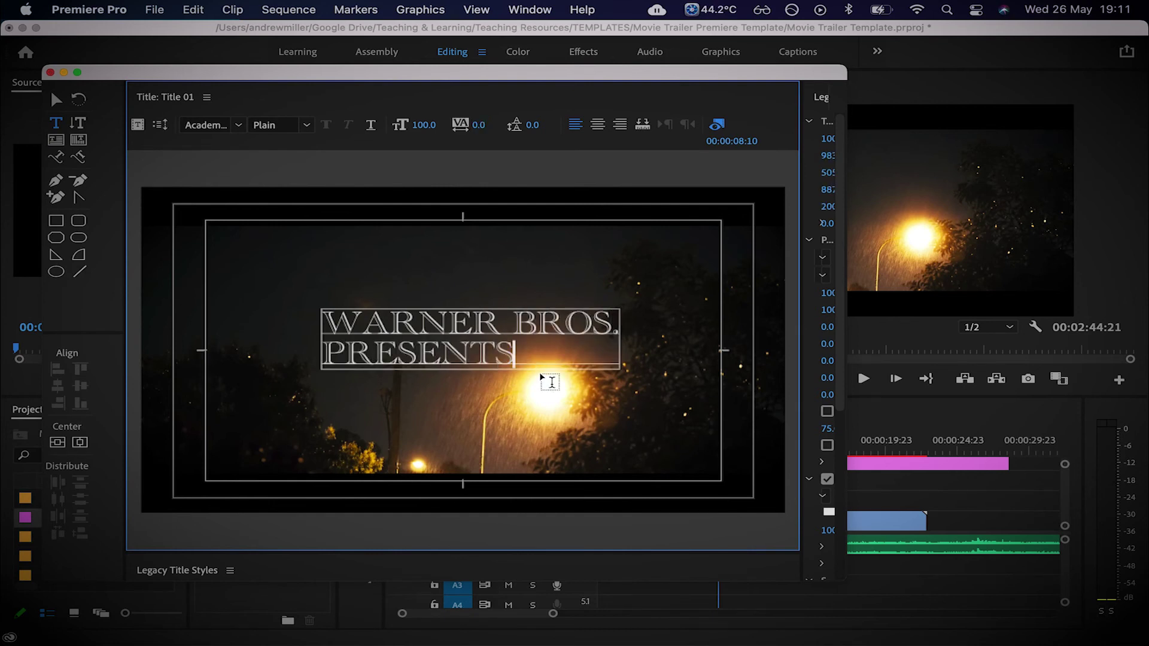
pyautogui.press('super+a')
pyautogui.click(598, 124)
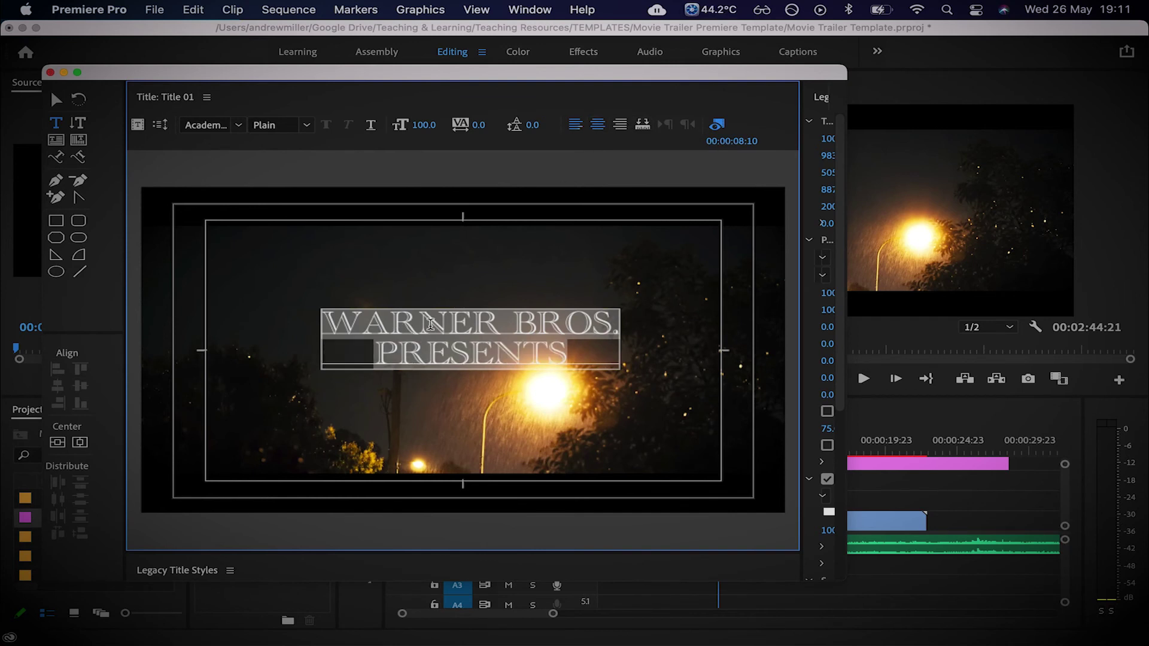
# - Set the font of the "WARNER BROS. PRESENTS" title text to Helvetica in the Bold style
pyautogui.click(240, 125)
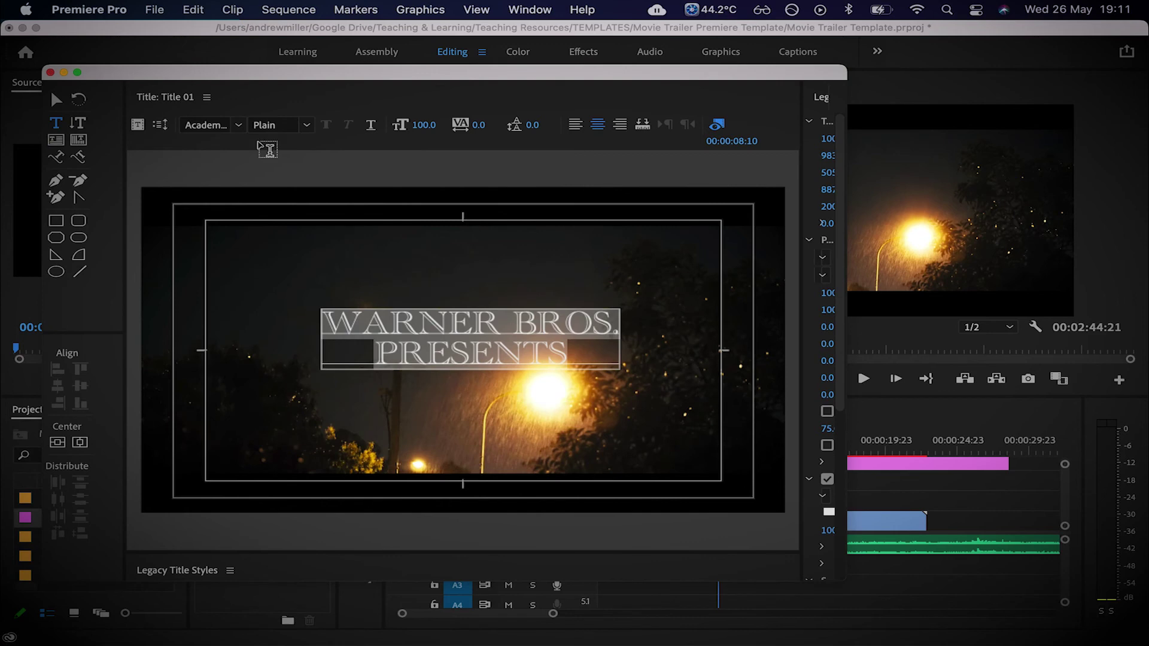
pyautogui.click(240, 125)
pyautogui.scroll(-5, 242, 270)
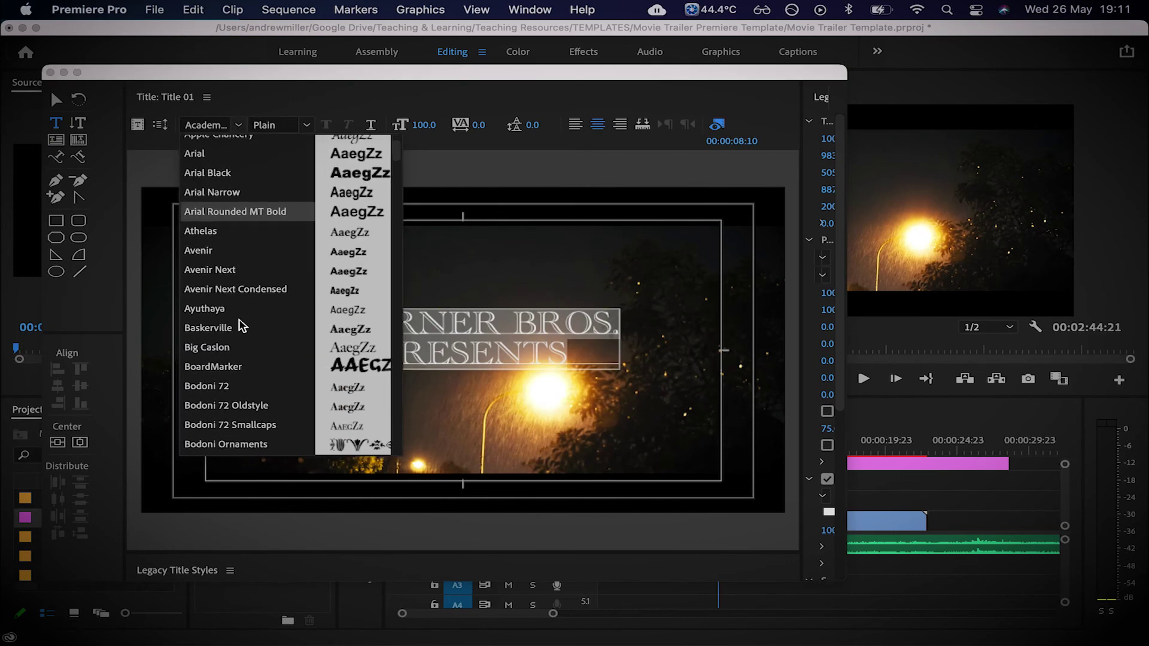
pyautogui.scroll(-1, 243, 326)
pyautogui.scroll(-4, 242, 326)
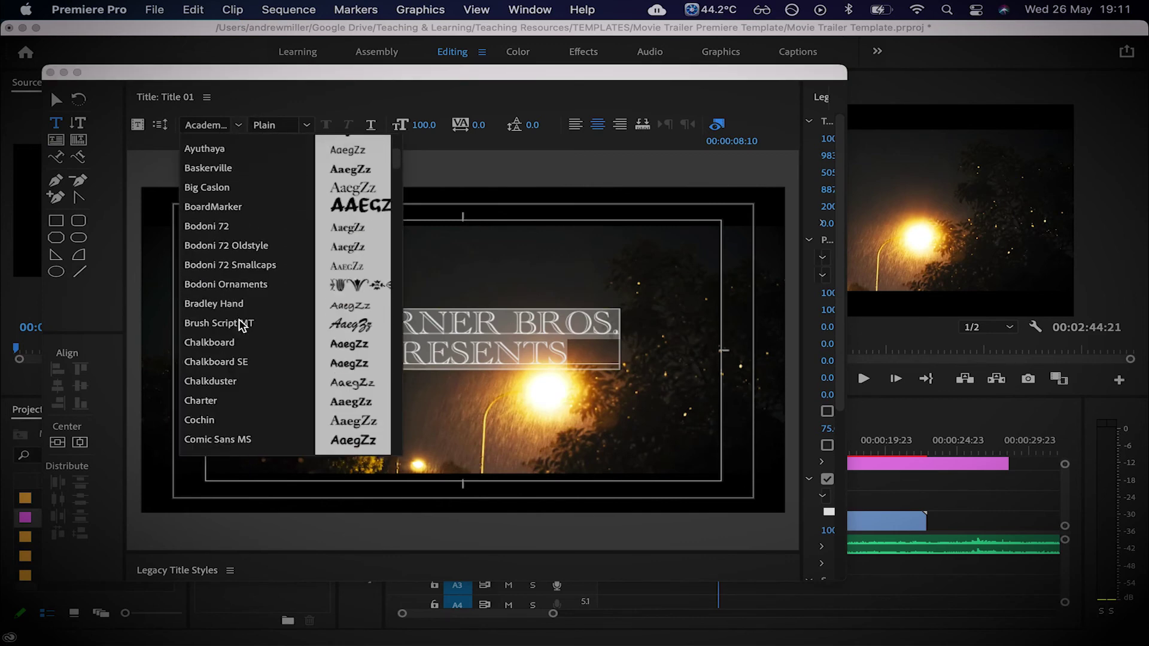
pyautogui.scroll(-5, 241, 325)
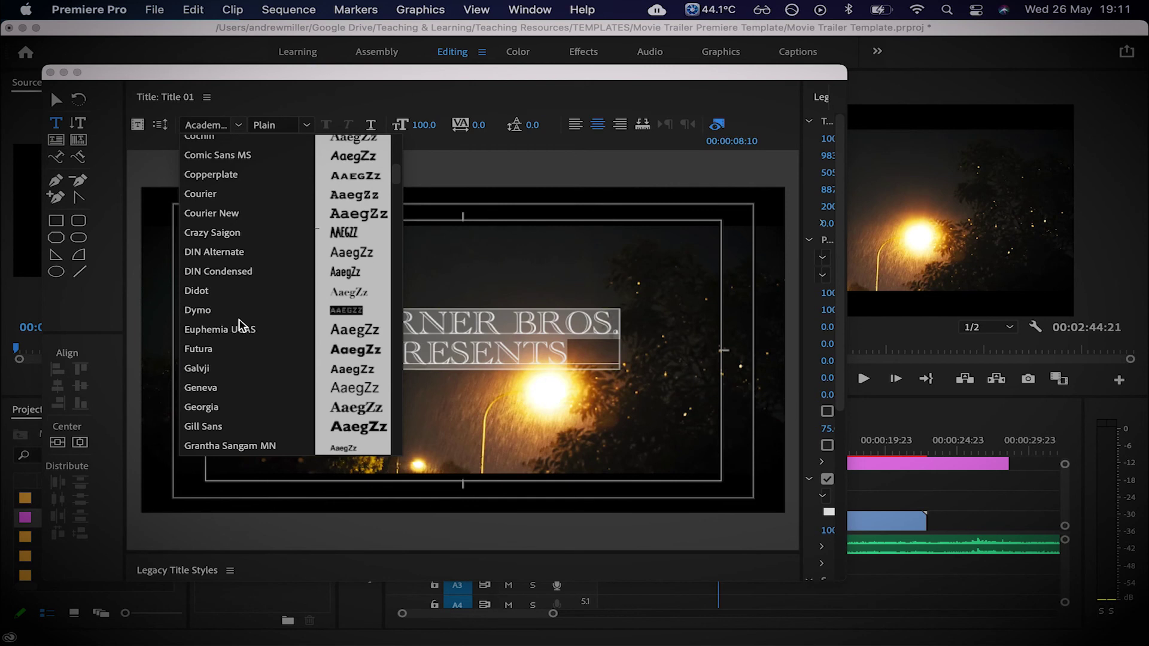
pyautogui.scroll(-5, 240, 325)
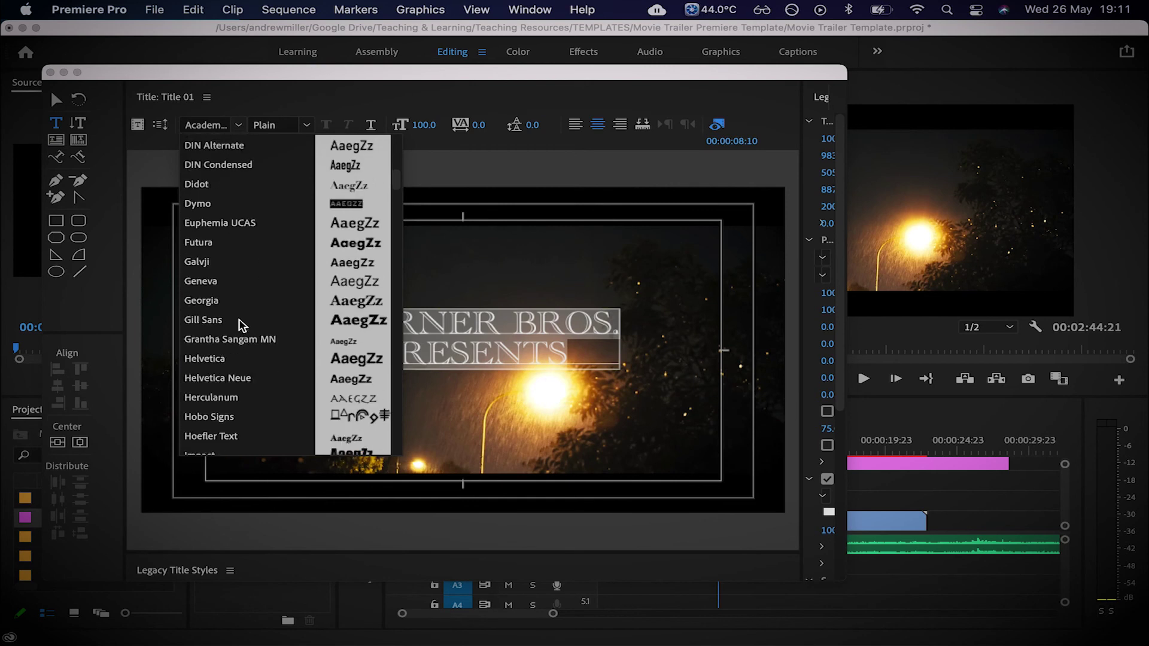
pyautogui.scroll(-2, 241, 326)
pyautogui.click(238, 323)
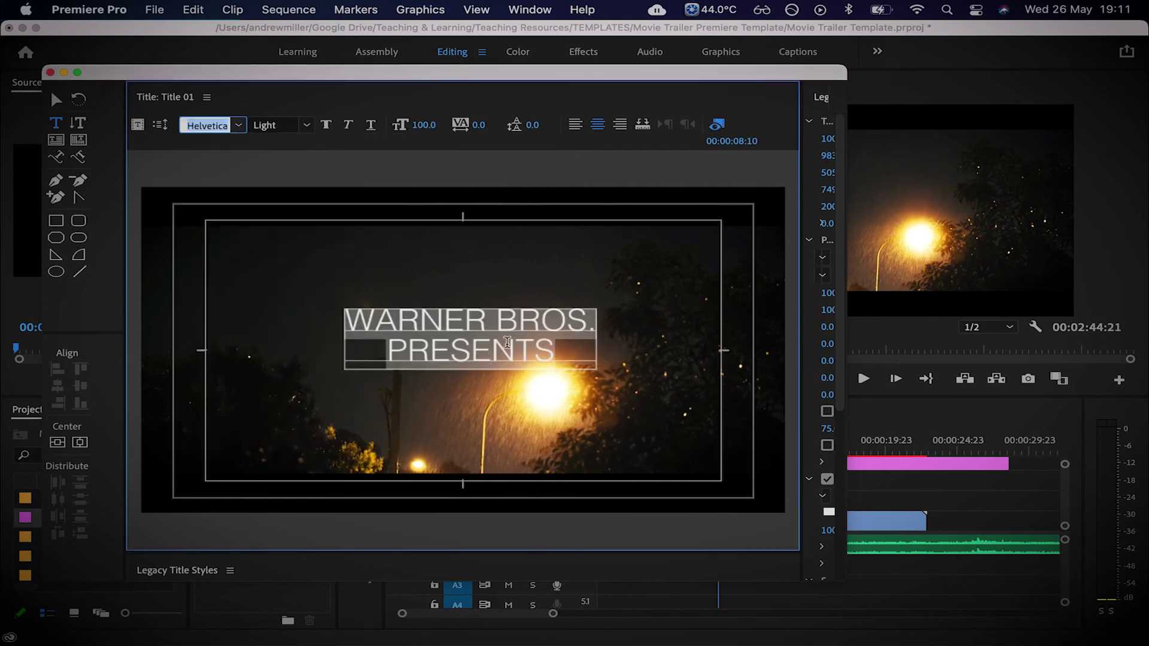
pyautogui.click(307, 125)
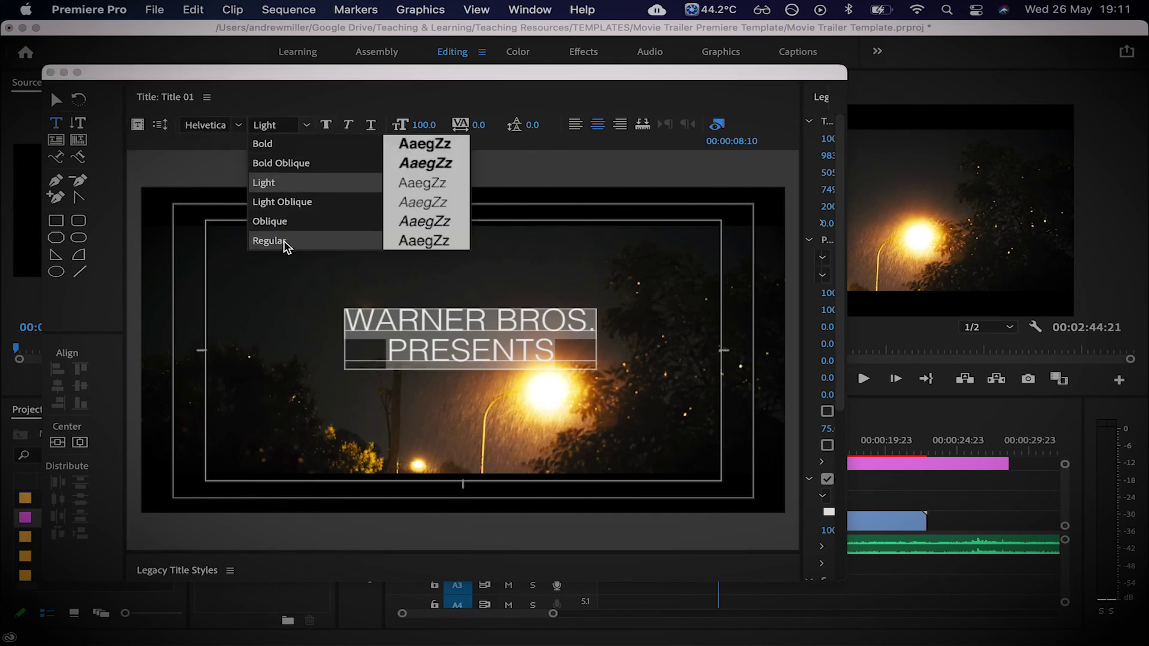
pyautogui.click(292, 145)
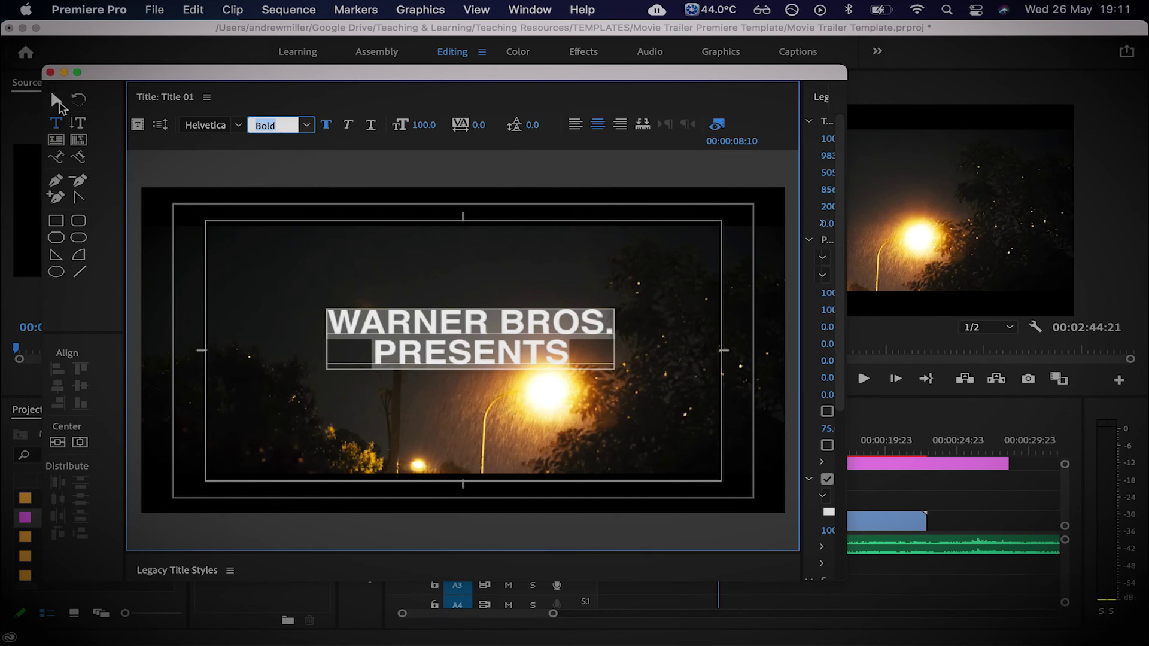
# - Reposition the title text slightly lower around the middle of the frame and close the title editor
pyautogui.click(56, 99)
pyautogui.click(488, 338)
pyautogui.moveTo(488, 338)
pyautogui.mouseDown()
pyautogui.moveTo(475, 430)
pyautogui.moveTo(476, 351)
pyautogui.mouseUp()
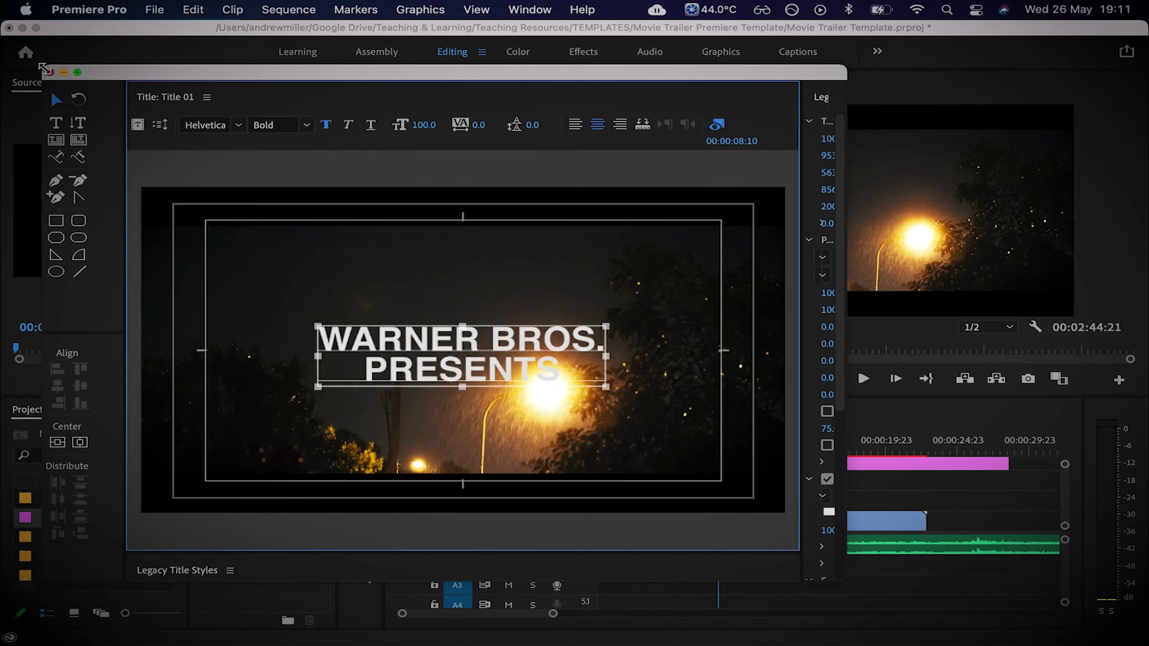
pyautogui.click(51, 72)
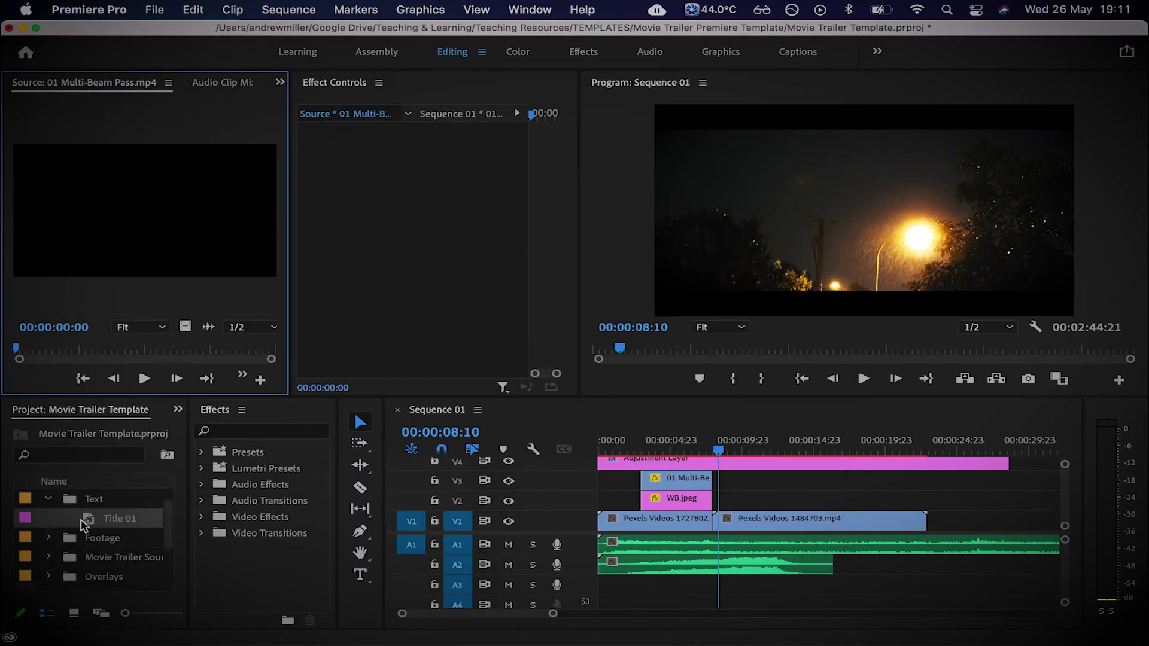
# - Place Title 01 on V2 above the second storm clip, a few seconds after the logo, and preview it in the sequence
pyautogui.moveTo(84, 522); pyautogui.dragTo(772, 506)
pyautogui.moveTo(723, 449); pyautogui.dragTo(682, 455)
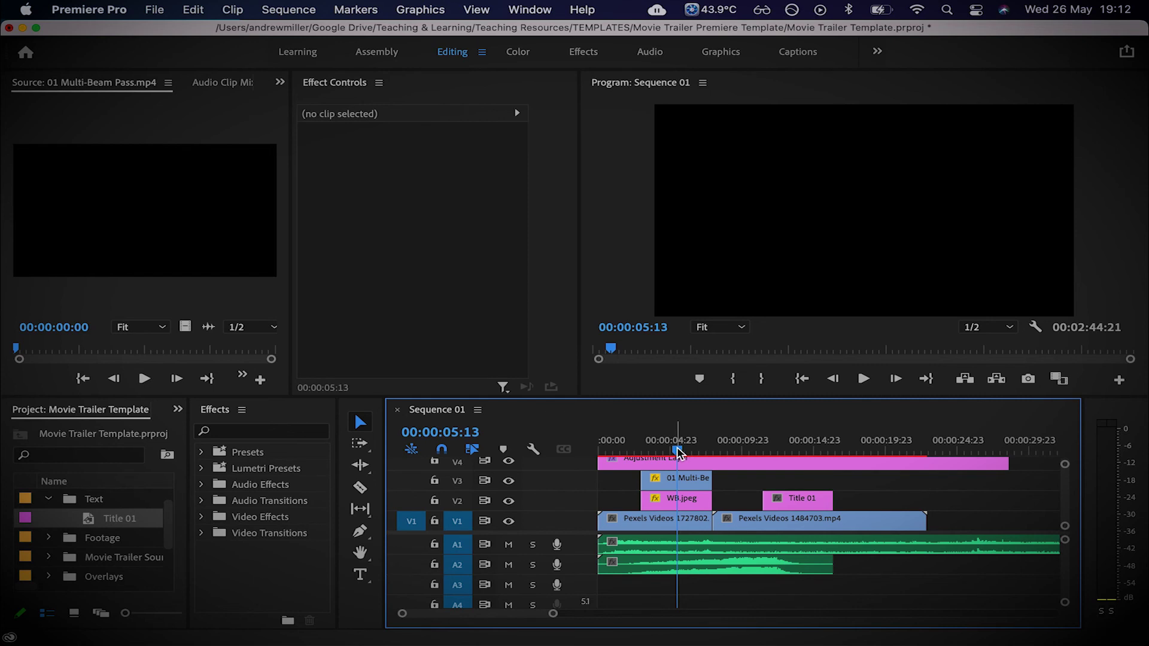
pyautogui.moveTo(679, 455); pyautogui.dragTo(778, 456)
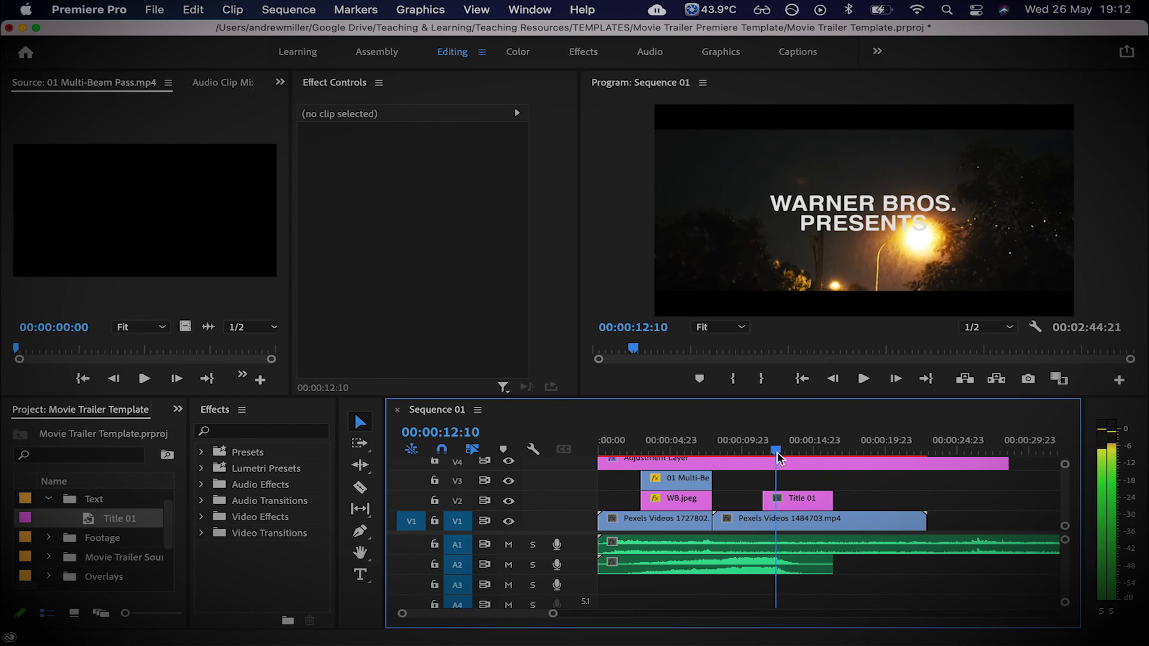
# - Cut the storm clip on V1 at the start and end of Title 01 and delete the section beneath the title, leaving a gap
pyautogui.press('c')
pyautogui.click(765, 520)
pyautogui.click(834, 521)
pyautogui.press('v')
pyautogui.click(815, 520)
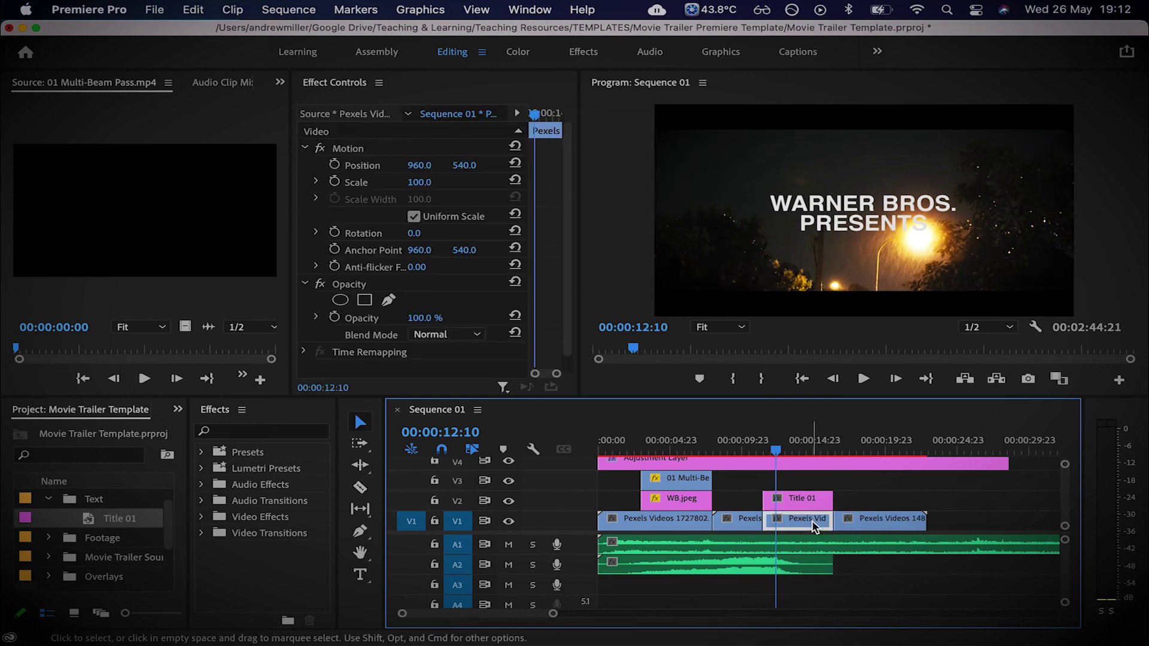
pyautogui.press('Delete')
pyautogui.moveTo(784, 456); pyautogui.dragTo(901, 458)
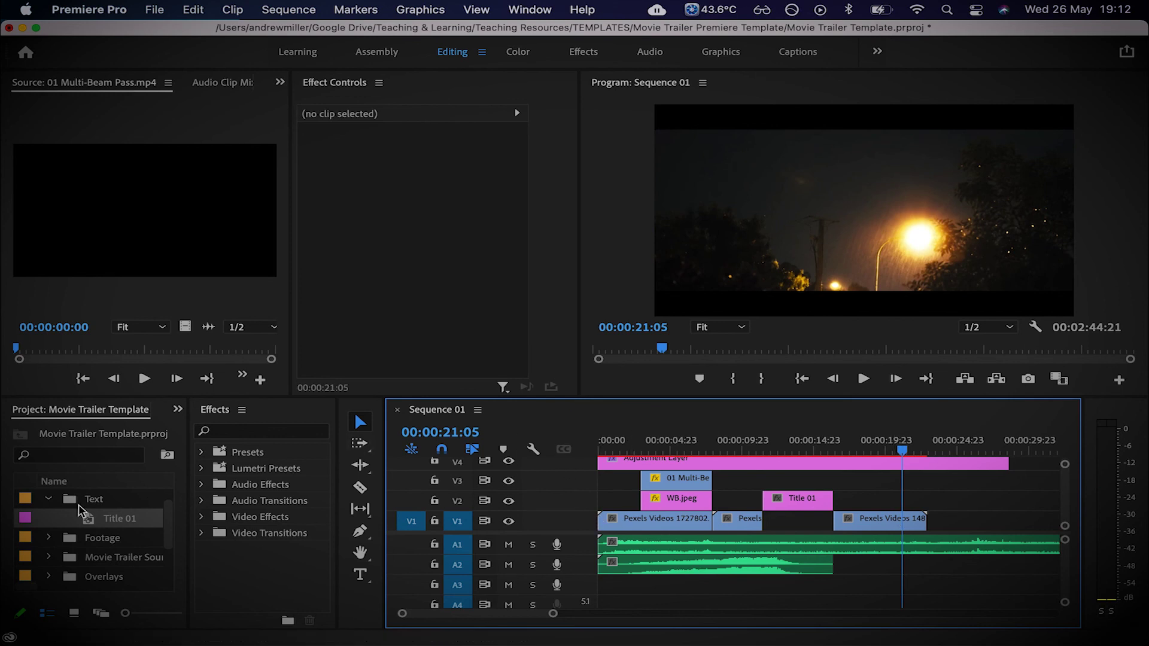
# - Collapse the Text bin in the project
pyautogui.click(48, 498)
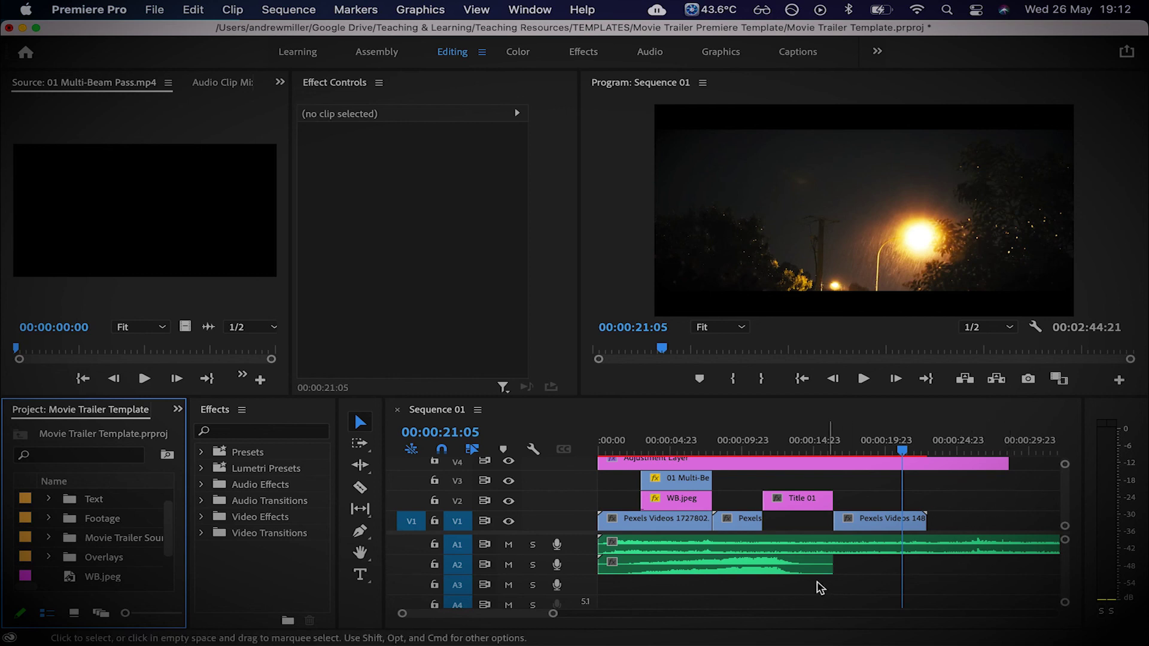
pyautogui.scroll(-1, 683, 595)
pyautogui.scroll(1, 682, 595)
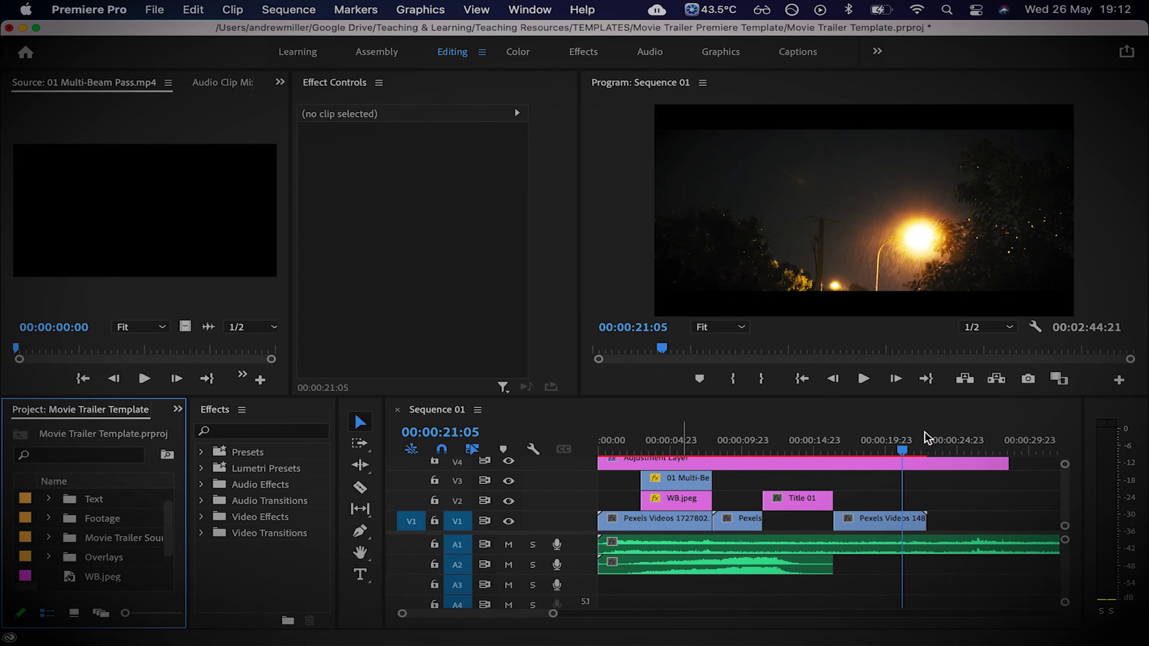